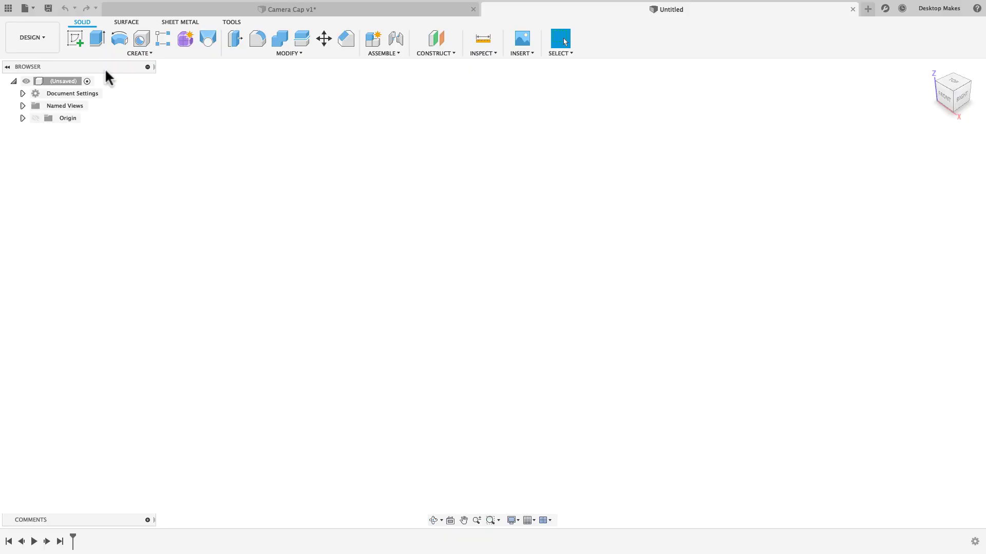
Start a sketch on the horizontal XY plane and lay out a horizontal overall slot 101.8 mm long above the origin
{"action": "left_click", "coordinate": [77, 38]}
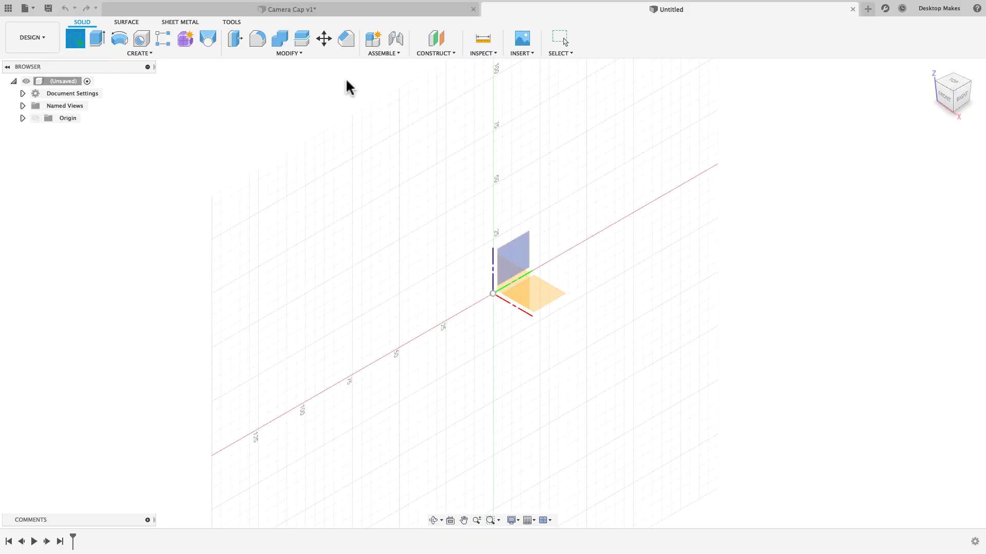
{"action": "left_click", "coordinate": [558, 304]}
{"action": "left_click", "coordinate": [150, 52]}
{"action": "mouse_move", "coordinate": [140, 85]}
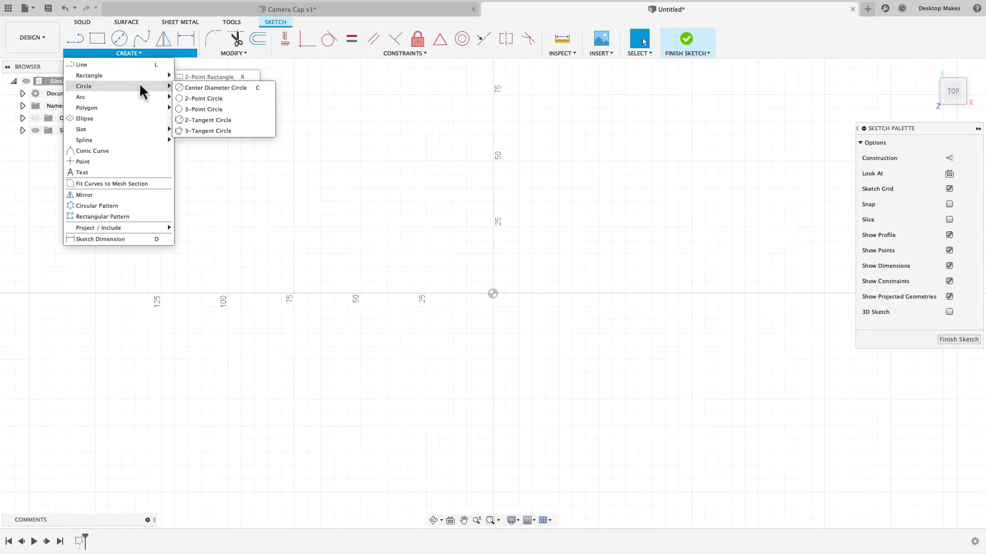
{"action": "mouse_move", "coordinate": [125, 129]}
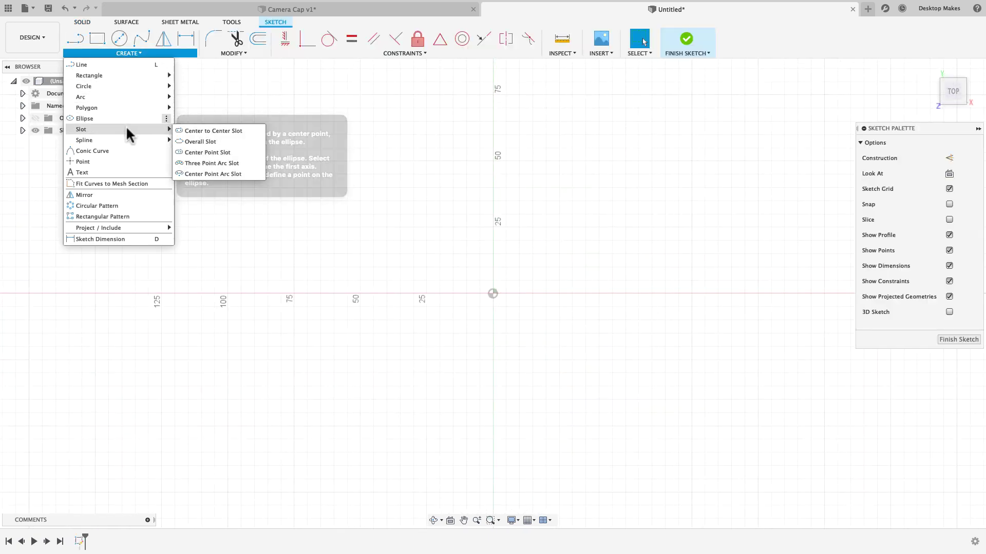
{"action": "left_click", "coordinate": [198, 151]}
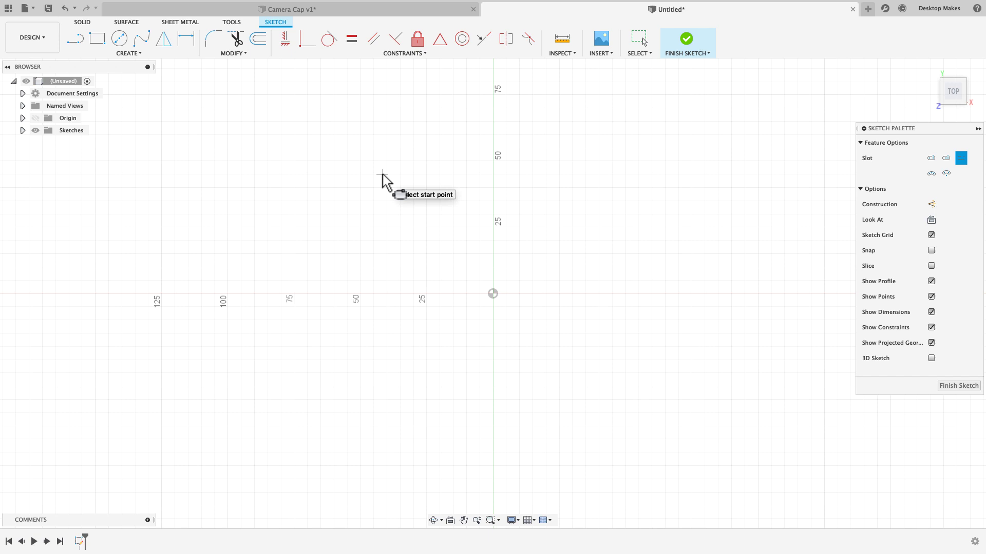
{"action": "left_click", "coordinate": [366, 170]}
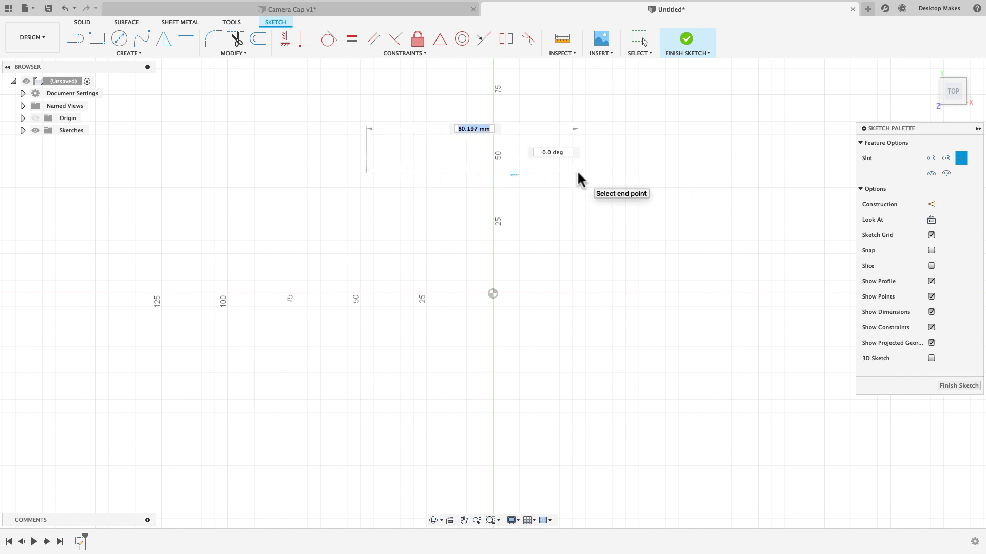
{"action": "type", "text": "101.8"}
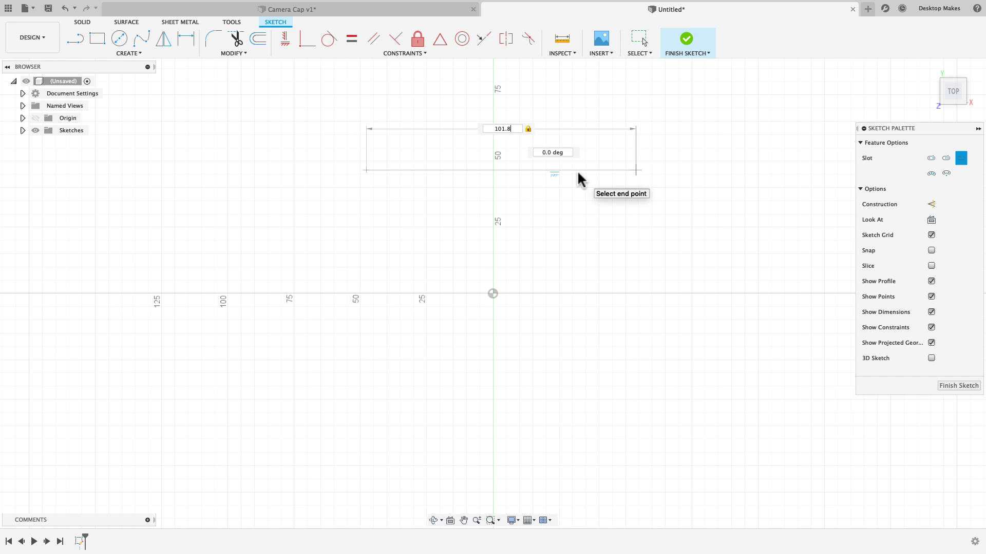
{"action": "key", "text": "Tab"}
{"action": "key", "text": "Return"}
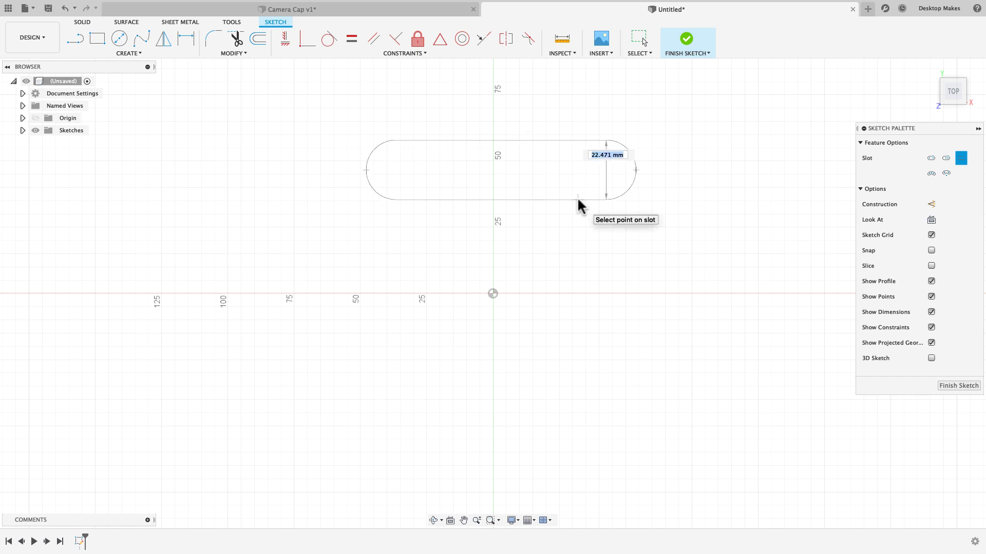
Set the slot's width to 26.8 mm and move its diameter dimension toward the slot's rounded end
{"action": "type", "text": "26."}
{"action": "key", "text": "Tab"}
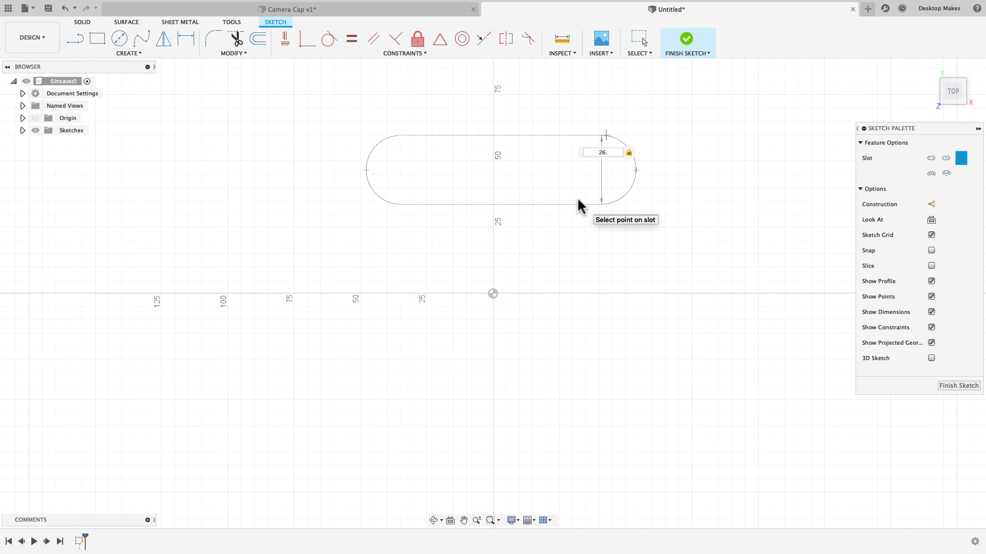
{"action": "type", "text": "8"}
{"action": "key", "text": "Return"}
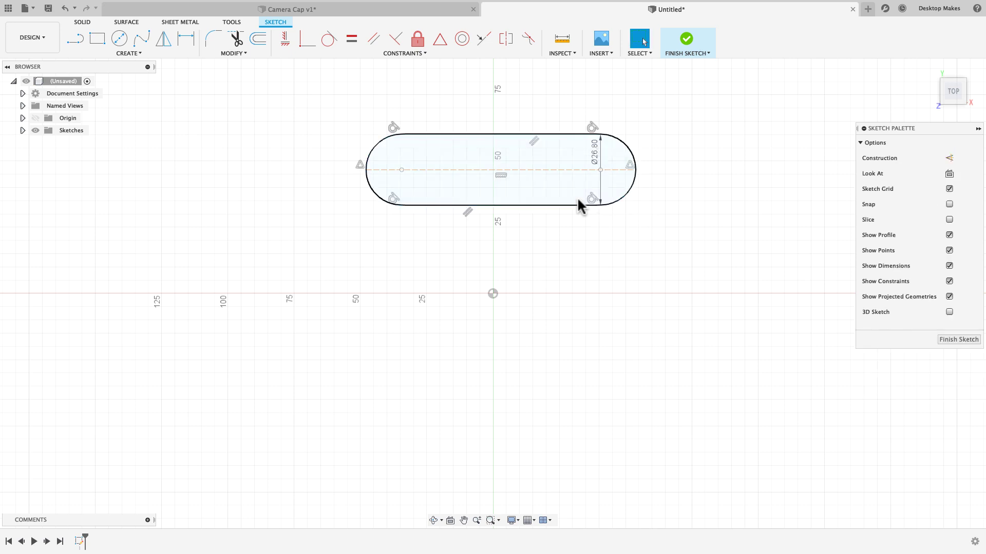
{"action": "left_click_drag", "start_coordinate": [594, 157], "coordinate": [621, 154]}
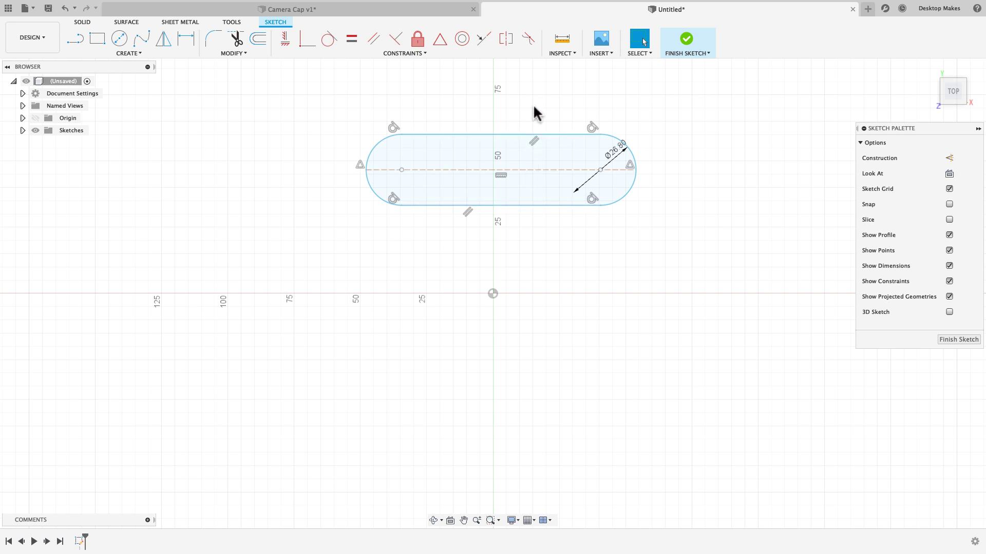
Dimension the slot's overall length along its centerline, placing the dimension above the slot
{"action": "key", "text": "d"}
{"action": "left_click", "coordinate": [532, 166]}
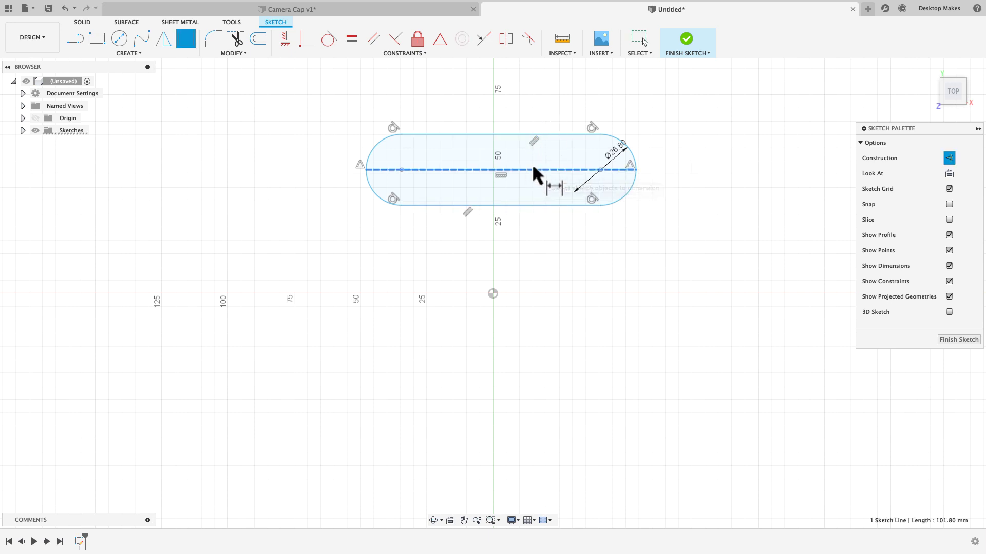
{"action": "left_click", "coordinate": [542, 120]}
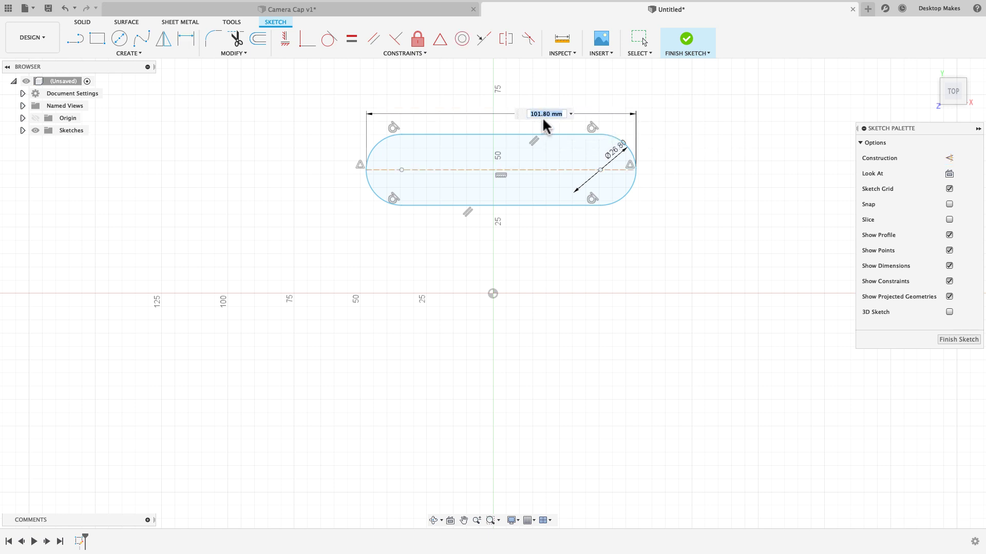
{"action": "key", "text": "Return"}
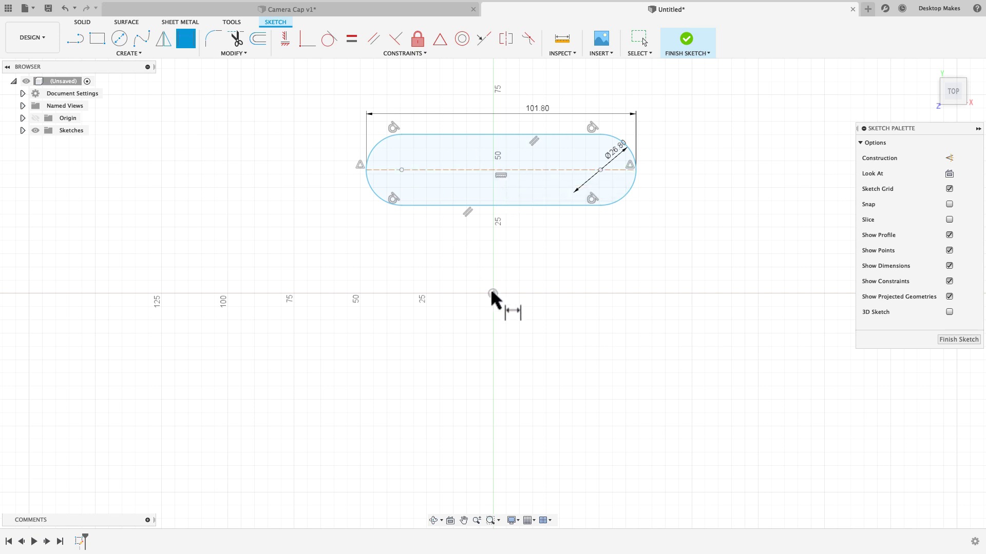
Center the slot on the origin with a Midpoint constraint between its centerline and the origin point
{"action": "left_click", "coordinate": [440, 40]}
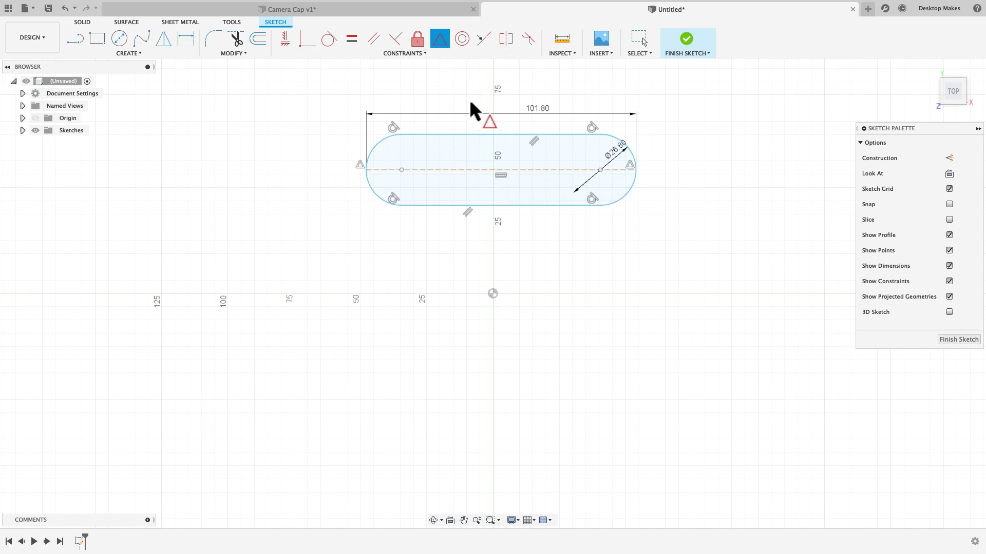
{"action": "left_click", "coordinate": [470, 167]}
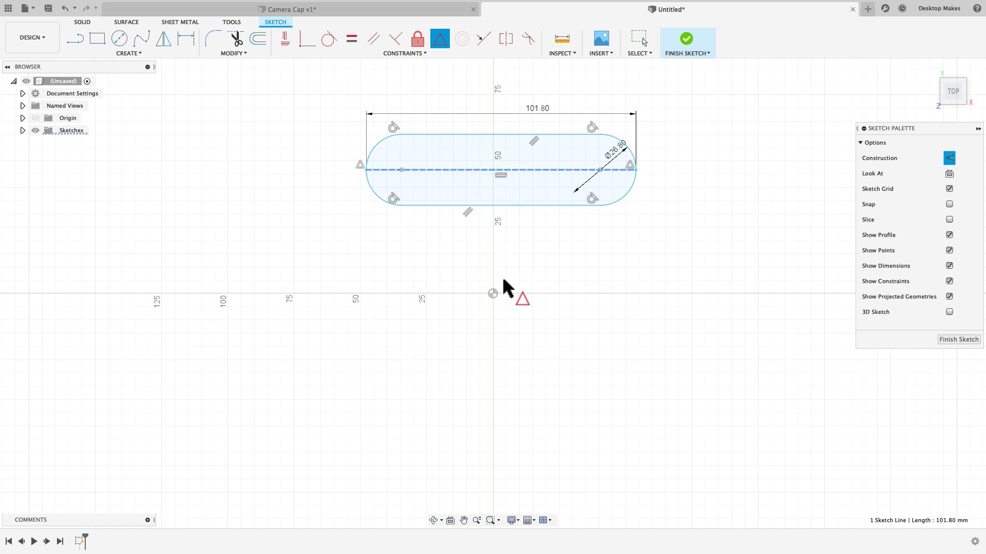
{"action": "left_click", "coordinate": [492, 293]}
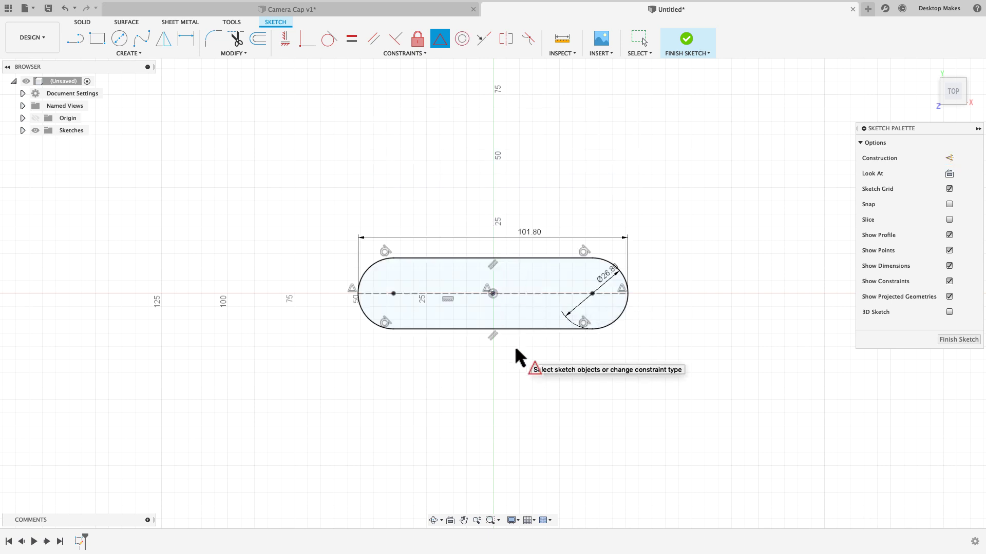
Sketch a center rectangle 36.5 mm wide and 10 mm high in the free space below the slot
{"action": "scroll", "coordinate": [520, 344], "scroll_direction": "up", "scroll_amount": 3}
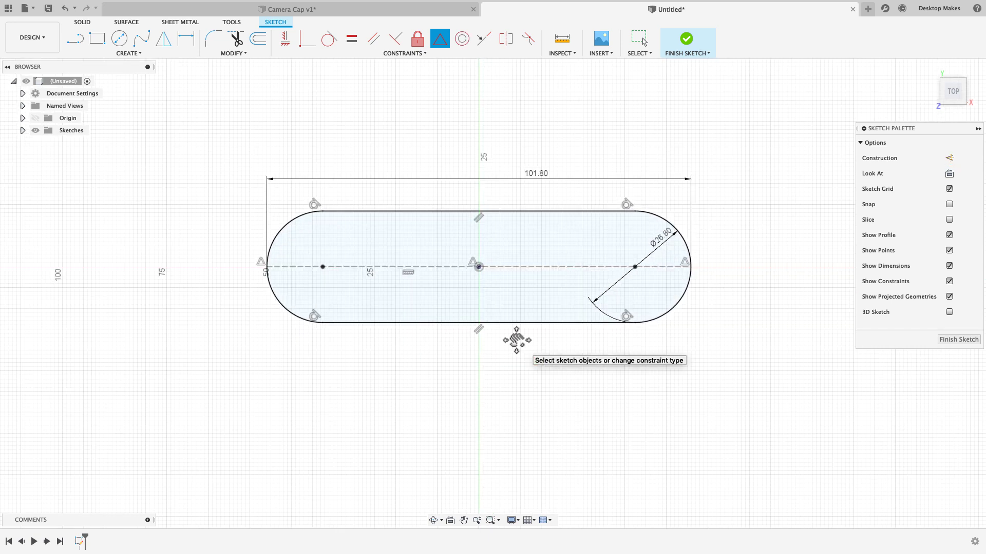
{"action": "scroll", "coordinate": [515, 338], "scroll_direction": "up", "scroll_amount": 1}
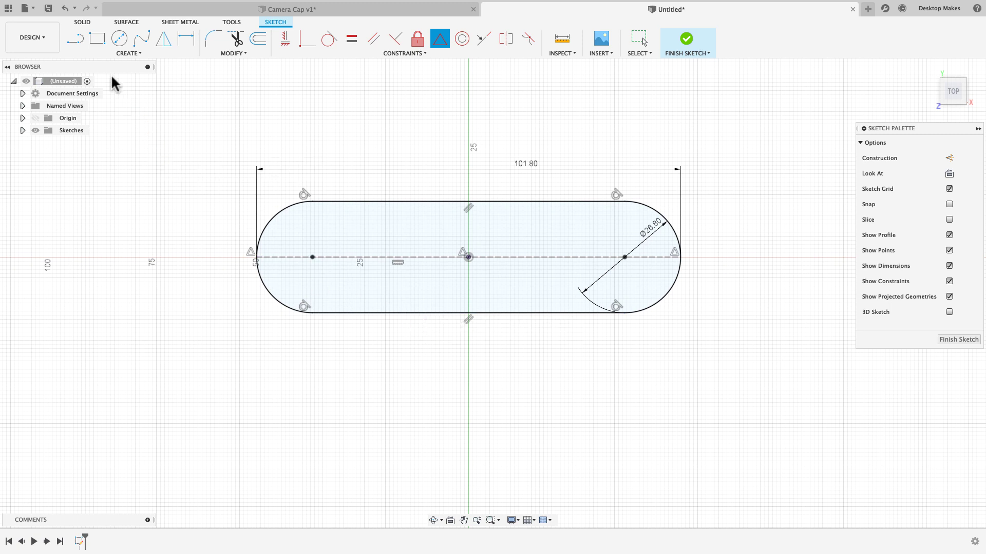
{"action": "left_click", "coordinate": [108, 54]}
{"action": "mouse_move", "coordinate": [114, 76]}
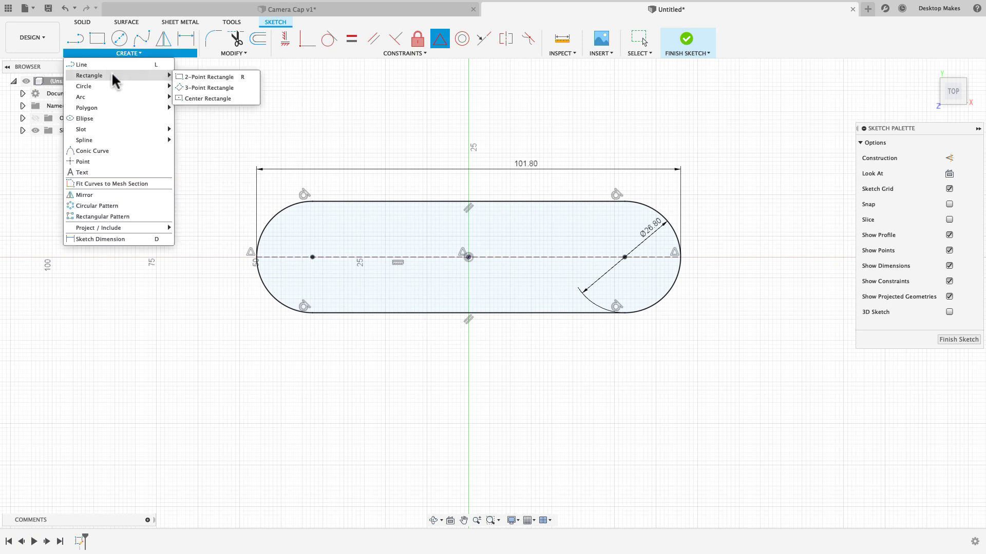
{"action": "left_click", "coordinate": [201, 98]}
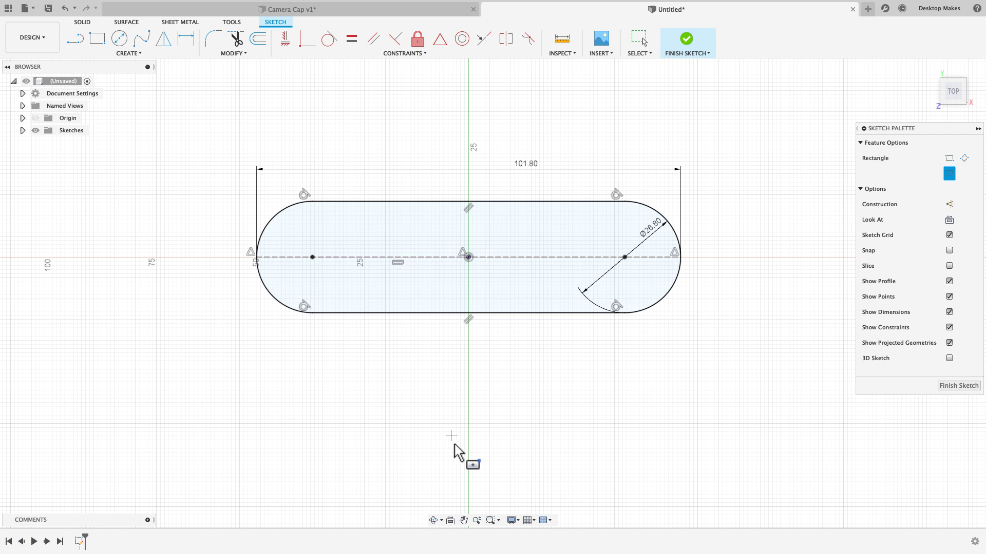
{"action": "left_click", "coordinate": [322, 384]}
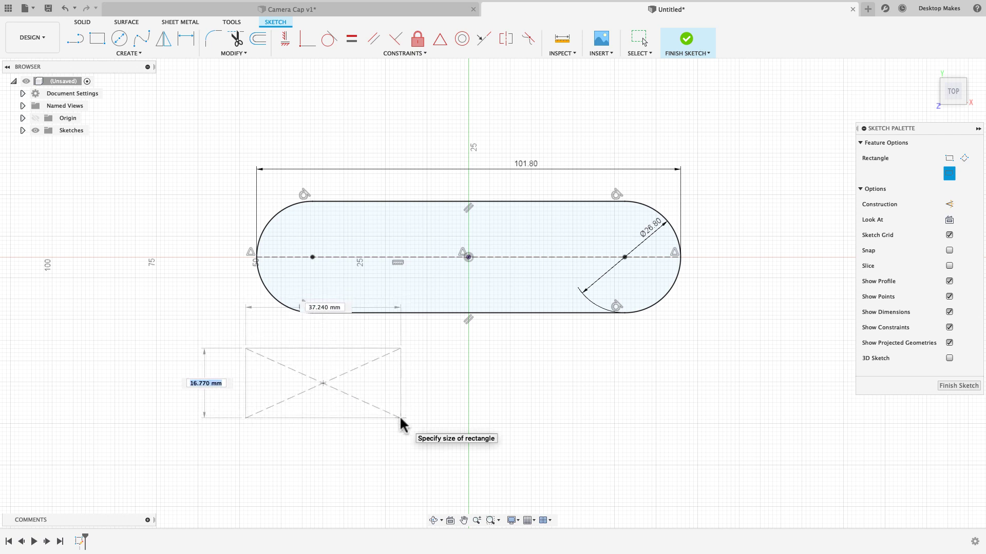
{"action": "type", "text": "10"}
{"action": "key", "text": "Tab"}
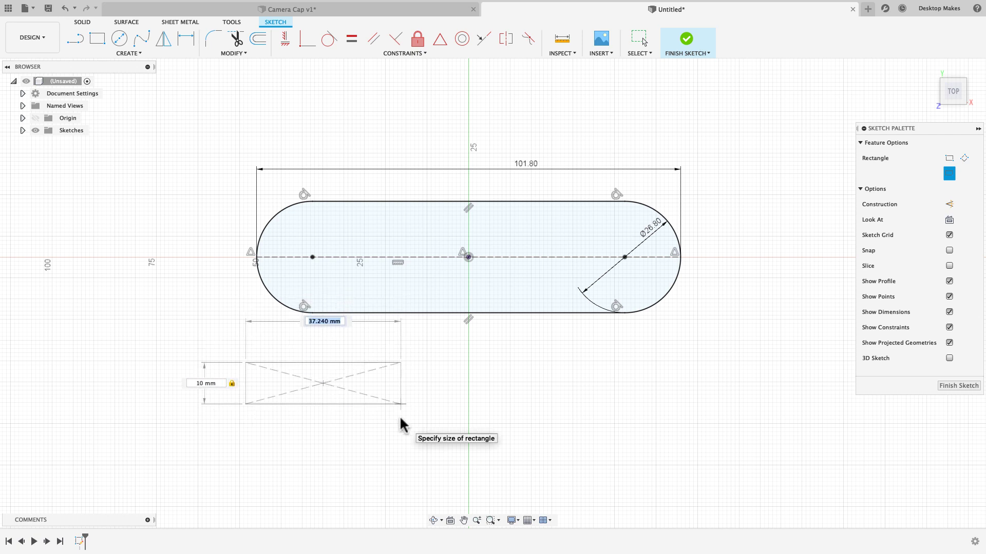
{"action": "type", "text": "36.5"}
{"action": "key", "text": "Return"}
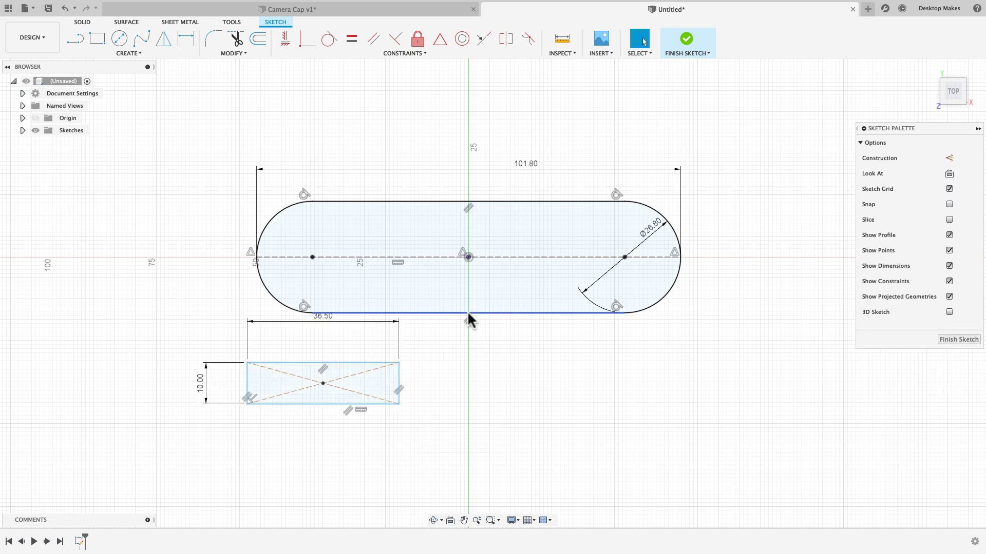
Align the midpoints of the rectangle's upper edge and the slot's lower edge with a Midpoint constraint, and finish the sketch
{"action": "left_click", "coordinate": [442, 41]}
{"action": "left_click", "coordinate": [316, 363]}
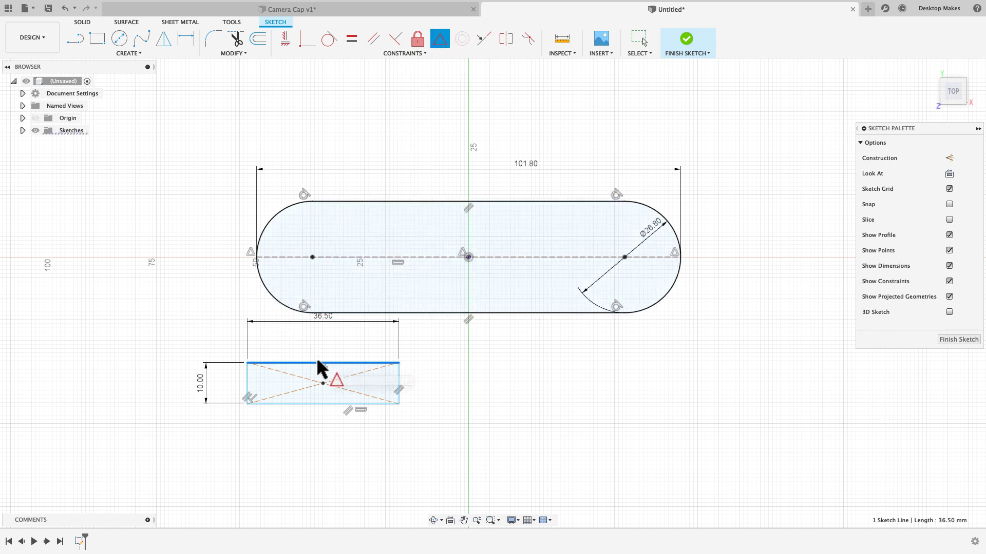
{"action": "left_click", "coordinate": [477, 313]}
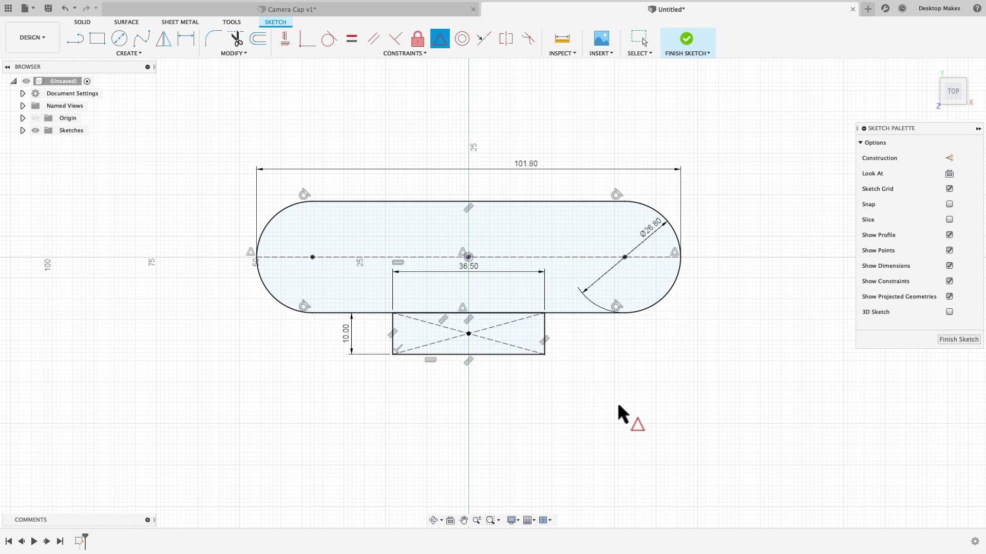
{"action": "middle_click_drag", "start_coordinate": [619, 414], "coordinate": [622, 379], "text": "shift"}
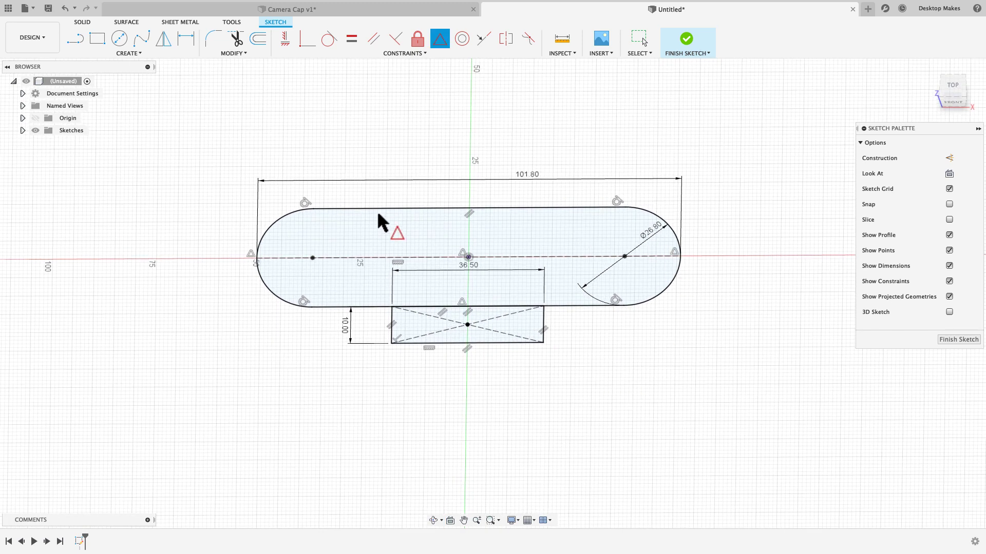
{"action": "left_click", "coordinate": [687, 41]}
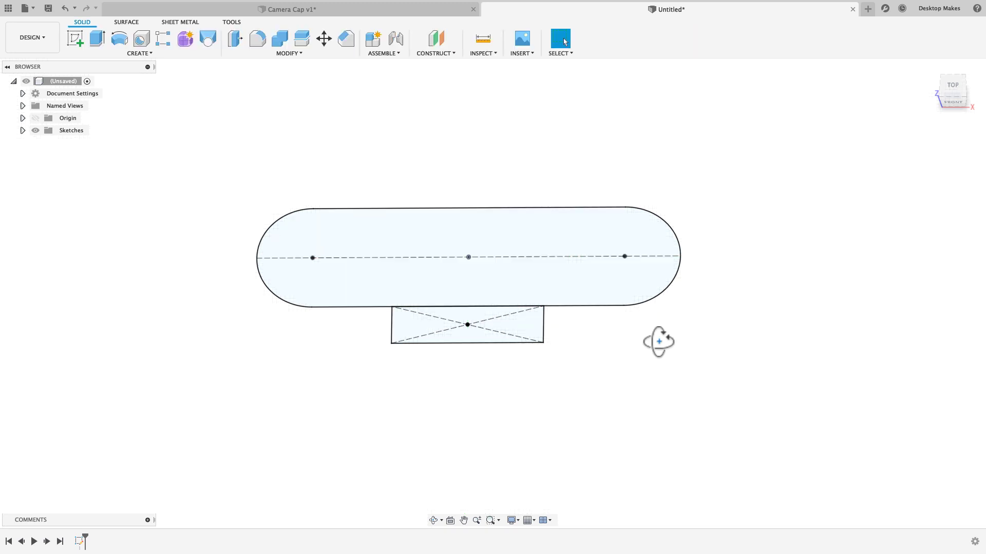
Extrude the slot and rectangle profiles together by -26.5 mm, downward, as a new body
{"action": "mouse_move", "coordinate": [655, 341]}
{"action": "middle_mouse_down", "text": "shift"}
{"action": "mouse_move", "coordinate": [644, 356]}
{"action": "mouse_move", "coordinate": [661, 361]}
{"action": "mouse_move", "coordinate": [649, 355]}
{"action": "middle_mouse_up", "text": "shift"}
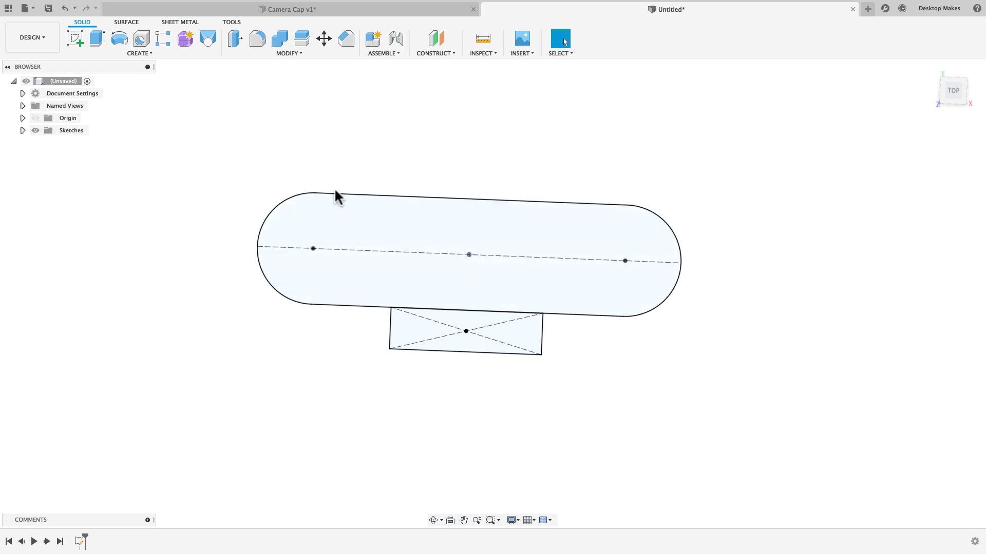
{"action": "key", "text": "e"}
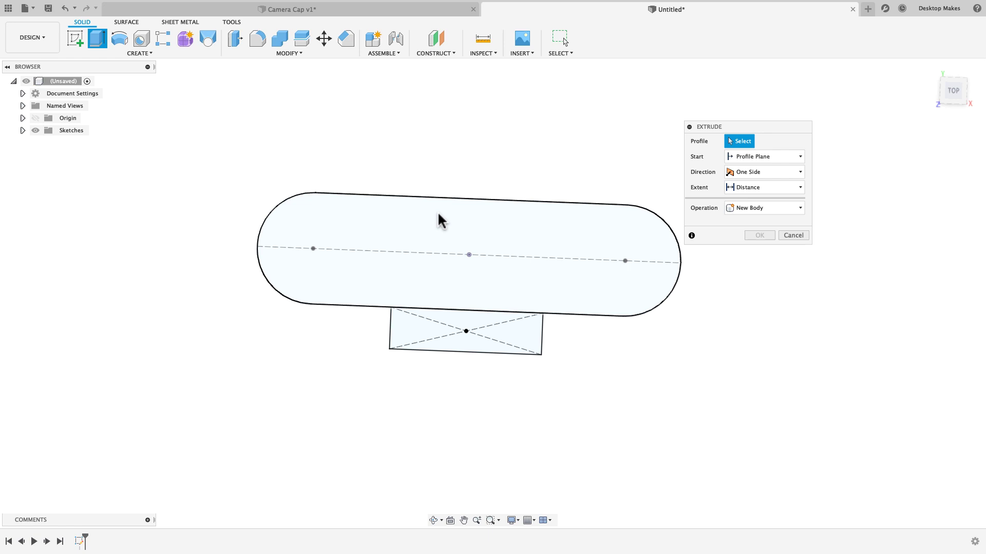
{"action": "left_click", "coordinate": [472, 247]}
{"action": "left_click", "coordinate": [482, 337]}
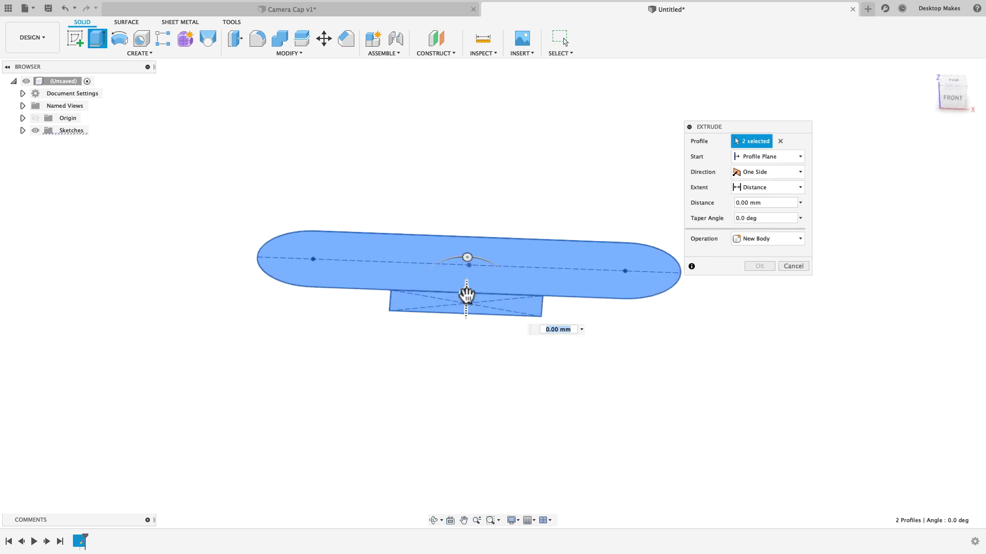
{"action": "left_click_drag", "start_coordinate": [467, 291], "coordinate": [480, 388]}
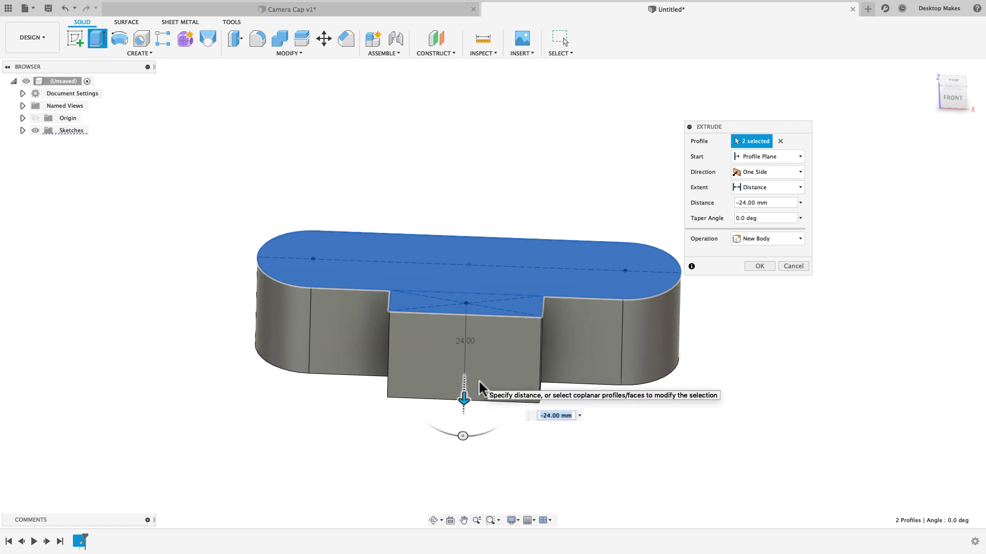
{"action": "type", "text": "-26"}
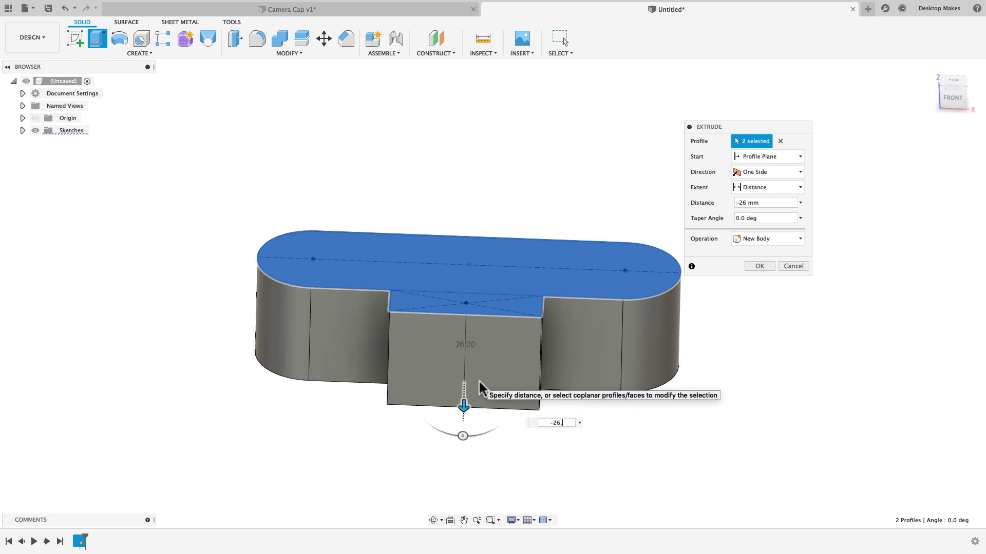
{"action": "type", "text": ".5"}
{"action": "key", "text": "Return"}
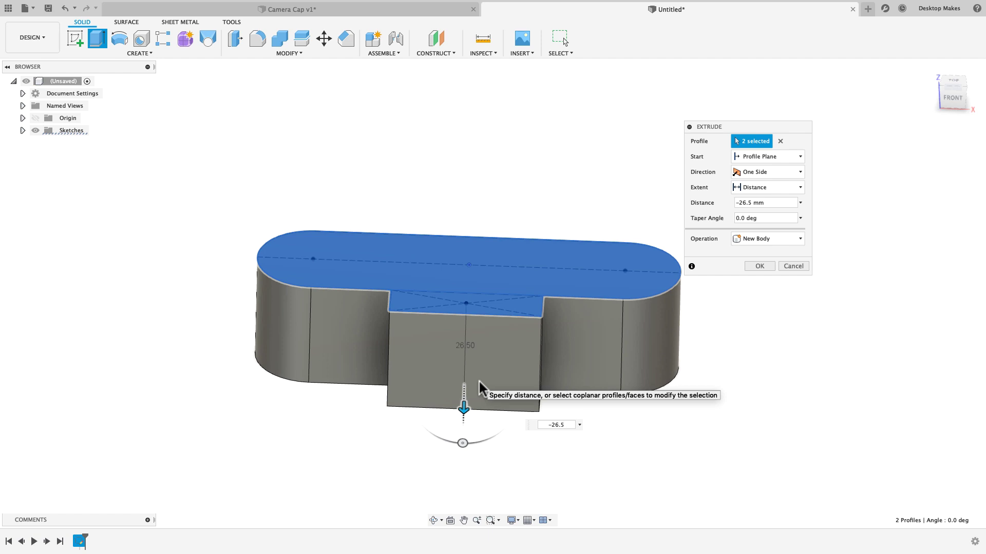
{"action": "key", "text": "Return"}
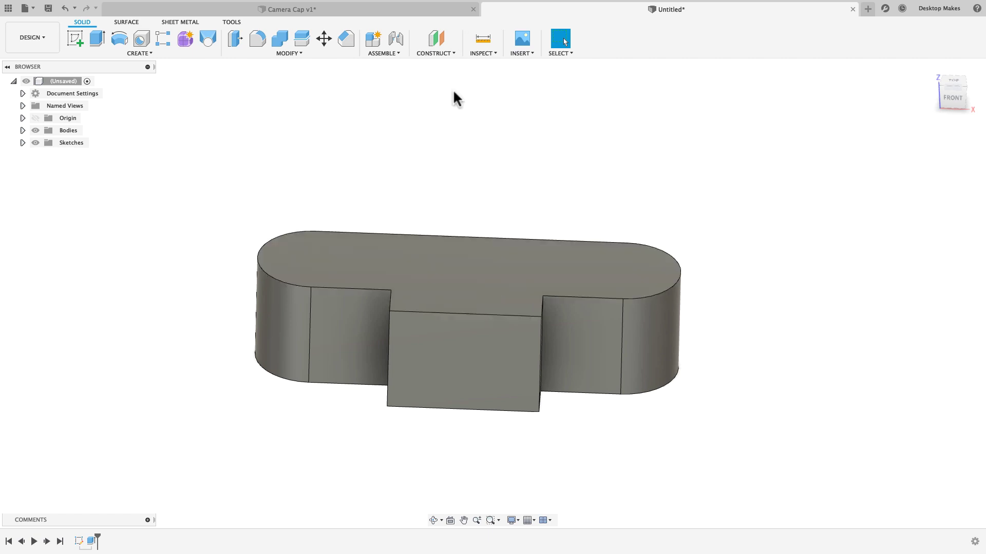
Sketch on the body's top face, offset its outline outward by 1.3 mm, and finish the sketch
{"action": "left_click", "coordinate": [77, 39]}
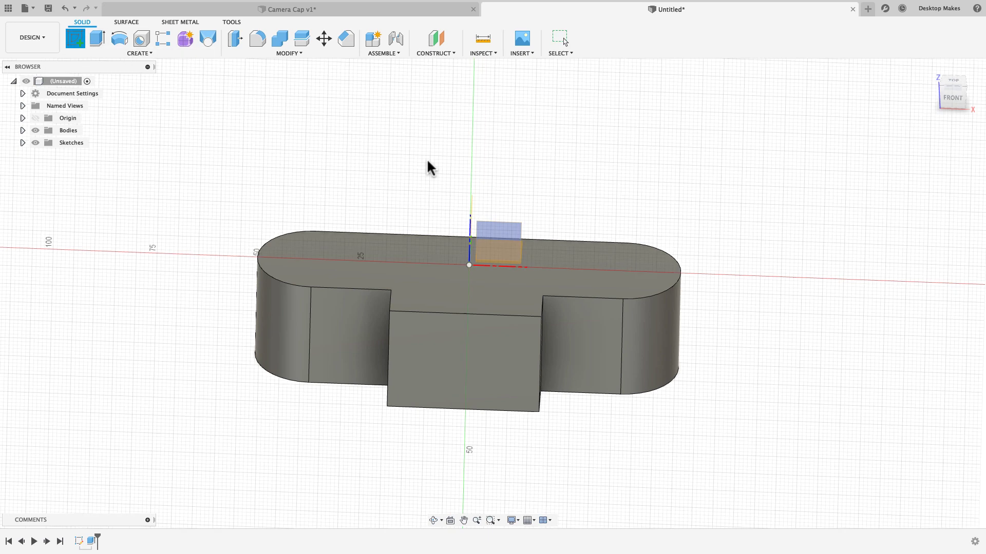
{"action": "left_click", "coordinate": [503, 296]}
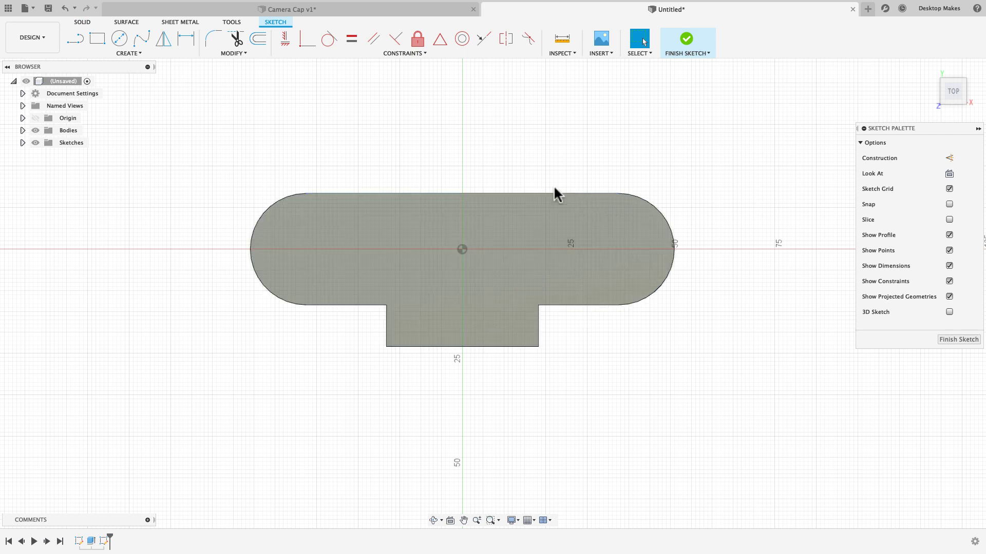
{"action": "left_click", "coordinate": [207, 52]}
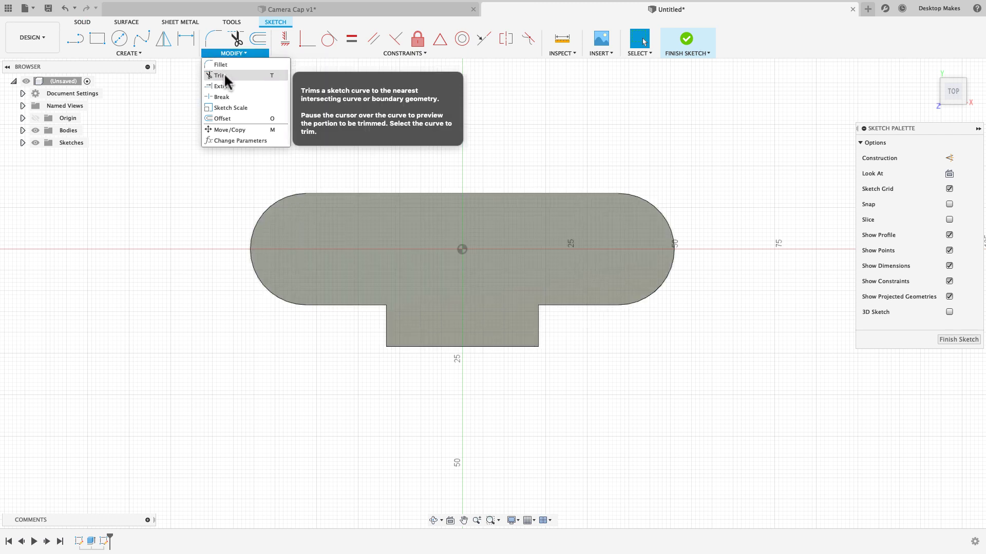
{"action": "left_click", "coordinate": [236, 114]}
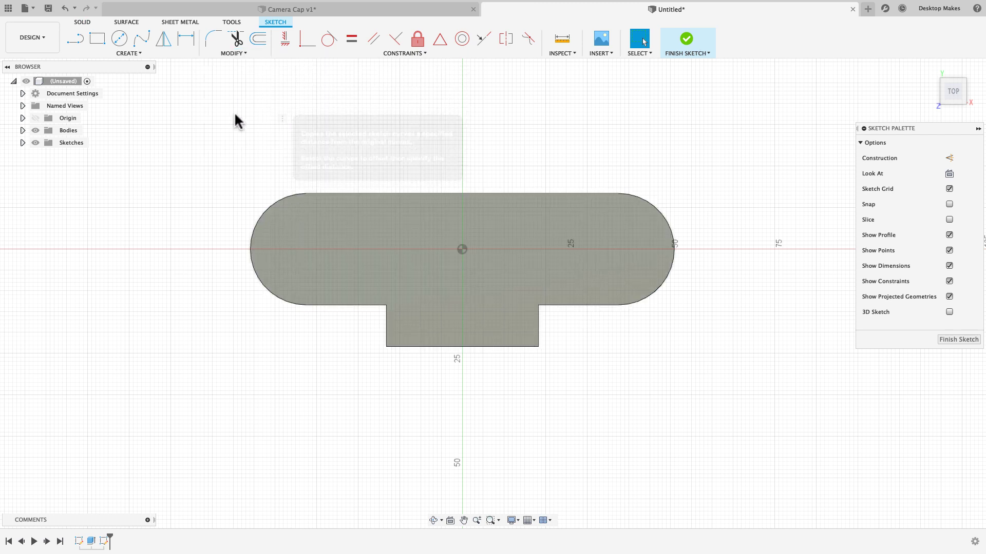
{"action": "left_click", "coordinate": [350, 196]}
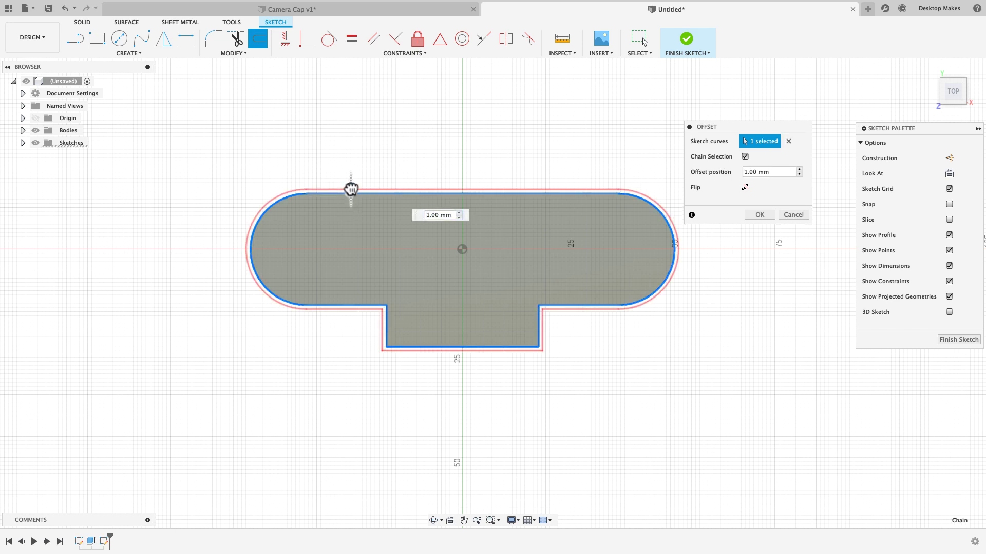
{"action": "left_click_drag", "start_coordinate": [351, 189], "coordinate": [352, 182]}
{"action": "type", "text": "1."}
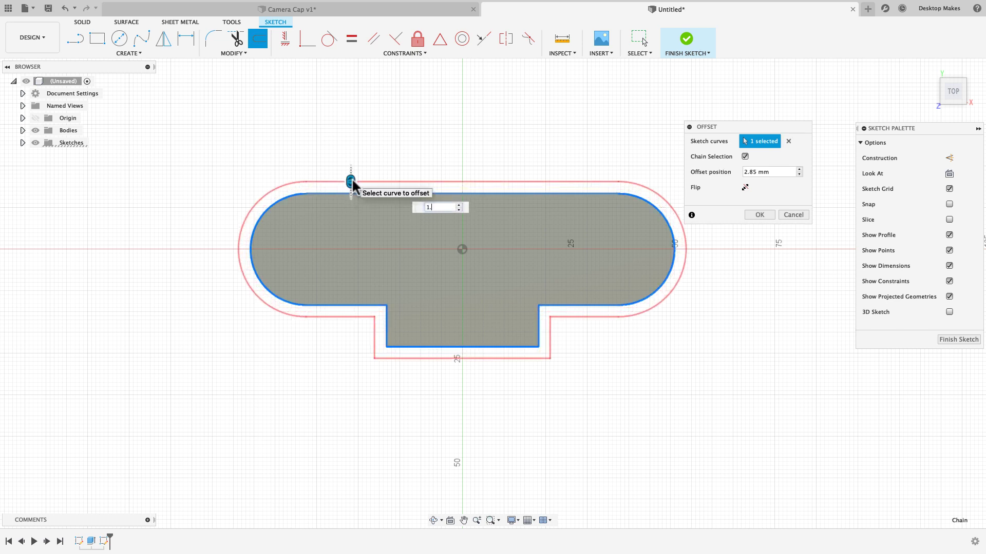
{"action": "type", "text": "3"}
{"action": "key", "text": "Return"}
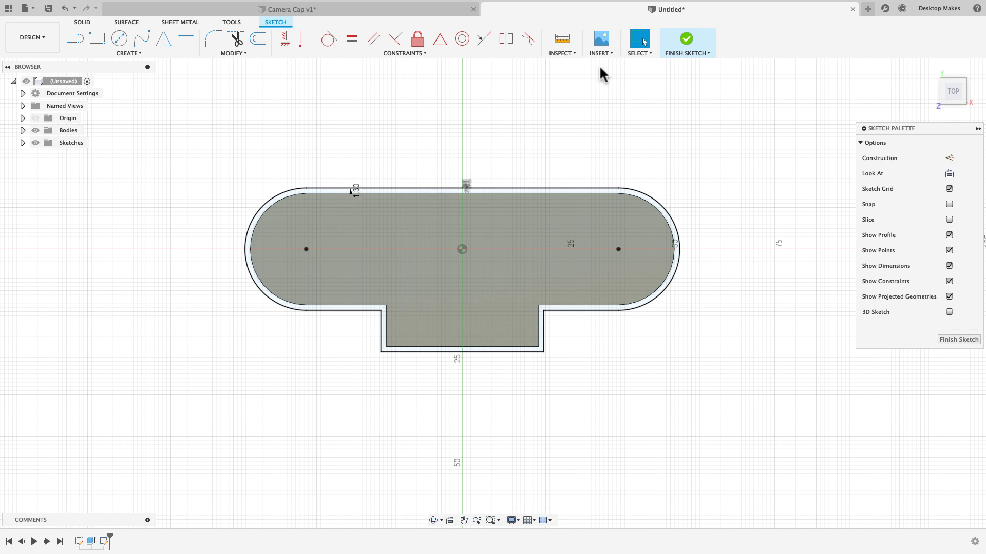
{"action": "left_click", "coordinate": [687, 43]}
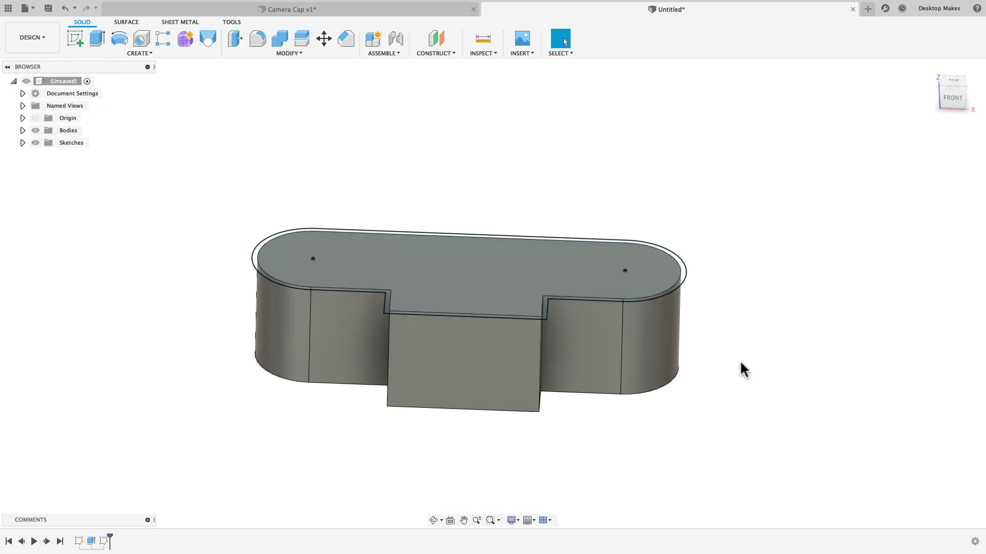
Extrude the inner face profile and the offset rim together by -12 mm, downward, as a new body
{"action": "key", "text": "e"}
{"action": "scroll", "coordinate": [263, 282], "scroll_direction": "up", "scroll_amount": 3}
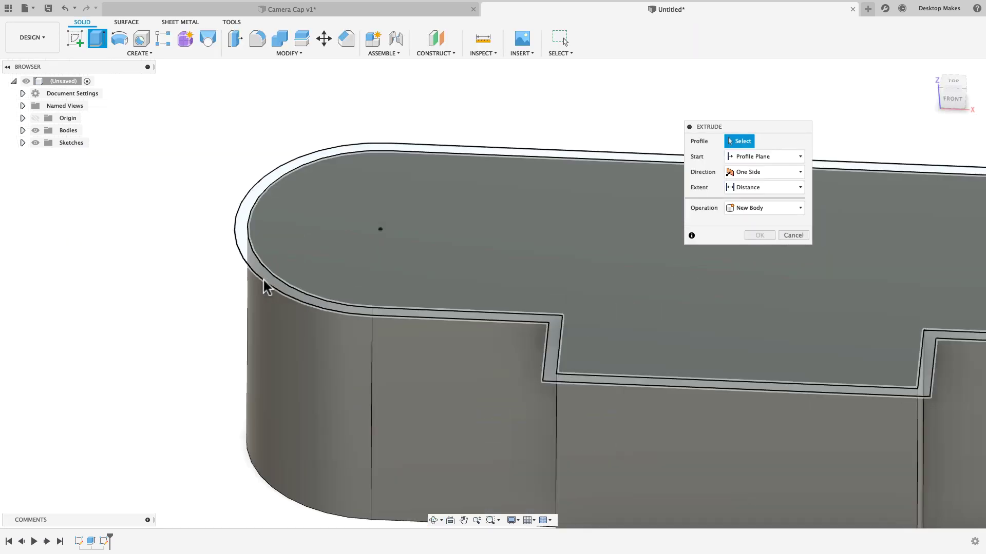
{"action": "left_click", "coordinate": [263, 281]}
{"action": "left_click", "coordinate": [537, 279]}
{"action": "scroll", "coordinate": [573, 325], "scroll_direction": "down", "scroll_amount": 3}
{"action": "middle_click_drag", "start_coordinate": [574, 324], "coordinate": [433, 229]}
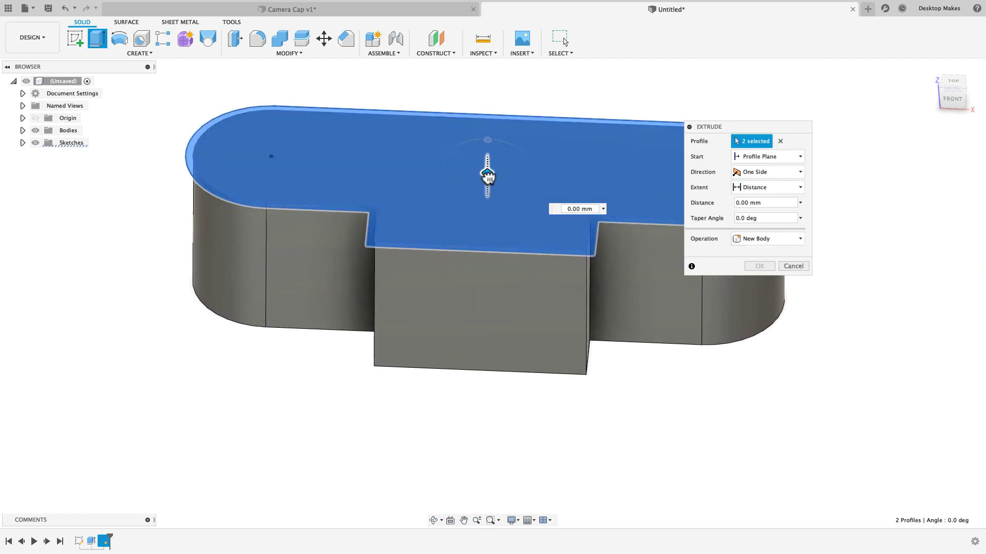
{"action": "left_click_drag", "start_coordinate": [488, 176], "coordinate": [494, 226]}
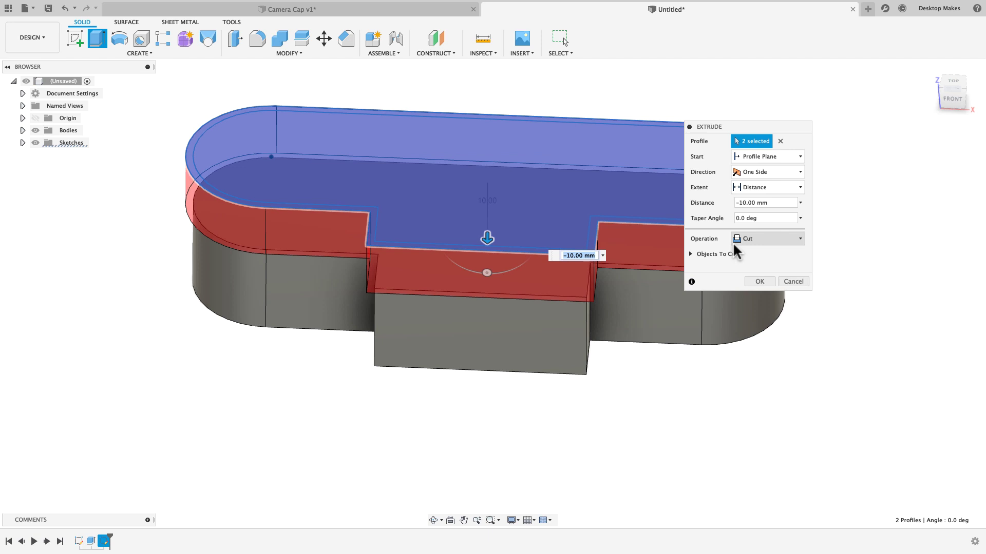
{"action": "left_click", "coordinate": [744, 239]}
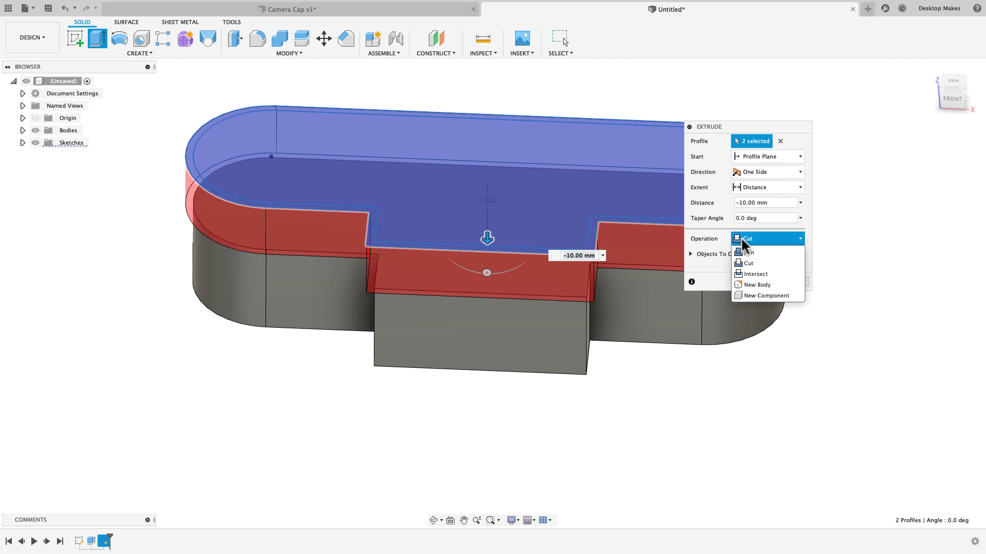
{"action": "left_click", "coordinate": [759, 285]}
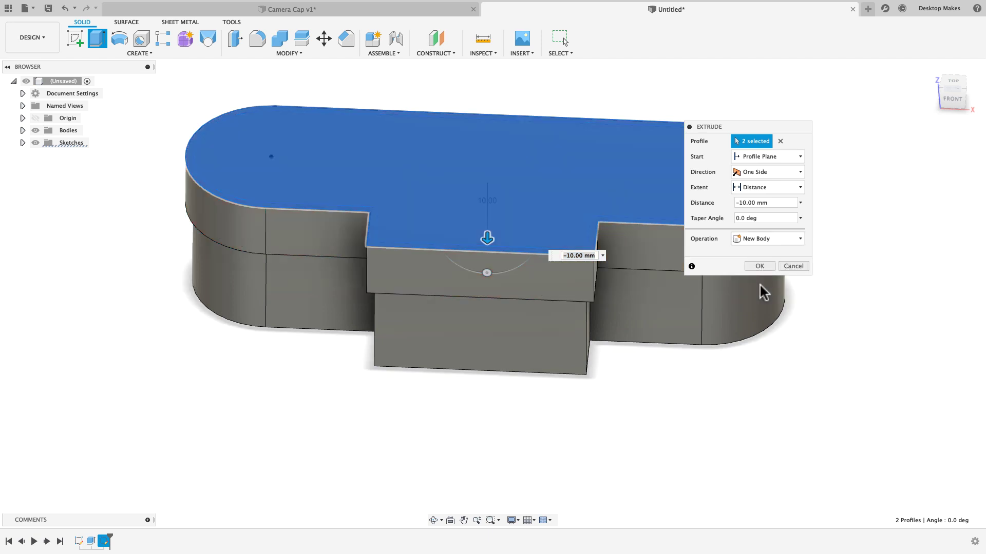
{"action": "left_click", "coordinate": [774, 202]}
{"action": "type", "text": "-12"}
{"action": "key", "text": "Return"}
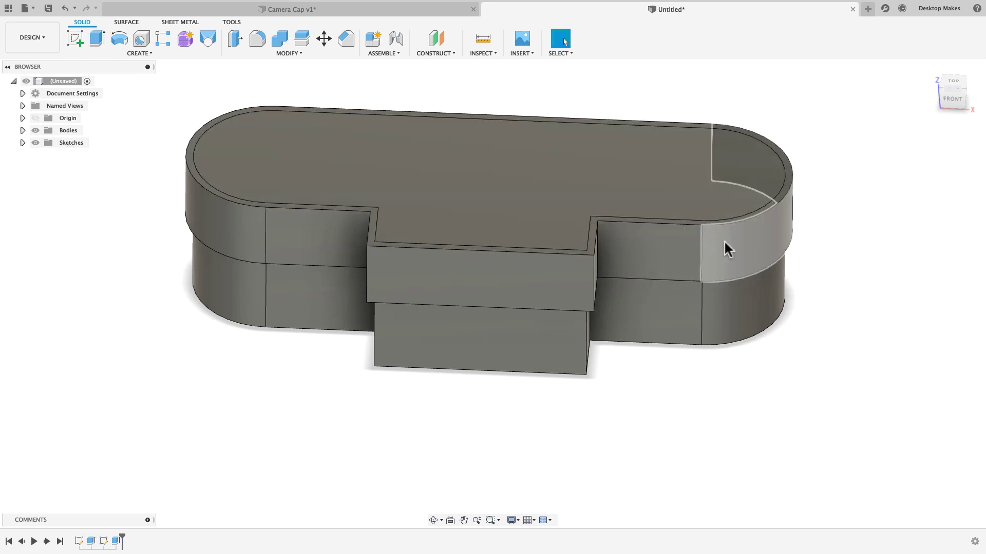
Open the Appearance settings and move the dialog clear of the model
{"action": "middle_click_drag", "start_coordinate": [724, 239], "coordinate": [678, 264]}
{"action": "key", "text": "a"}
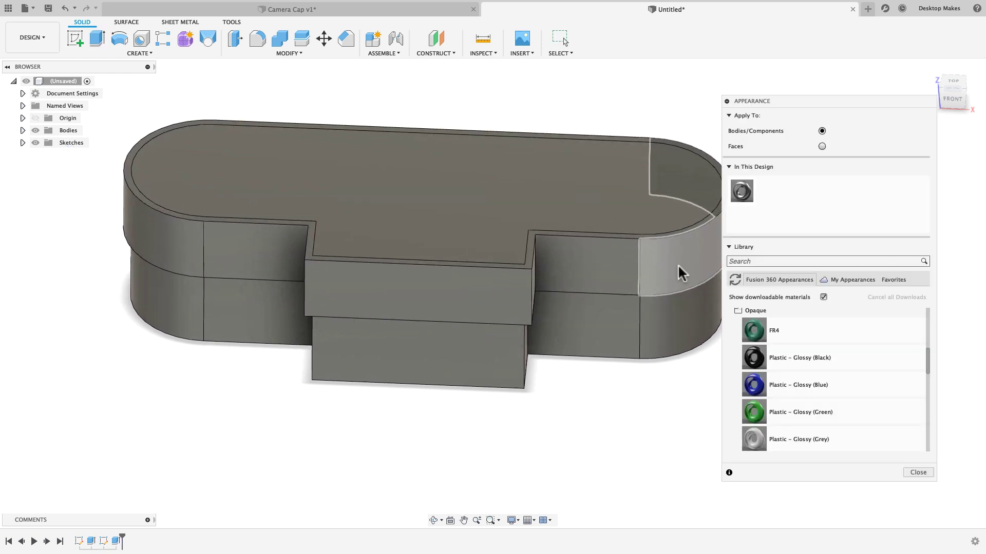
{"action": "left_click_drag", "start_coordinate": [787, 100], "coordinate": [820, 76]}
{"action": "mouse_move", "coordinate": [621, 510]}
{"action": "middle_mouse_down", "text": "shift"}
{"action": "mouse_move", "coordinate": [612, 450]}
{"action": "mouse_move", "coordinate": [619, 517]}
{"action": "middle_mouse_up", "text": "shift"}
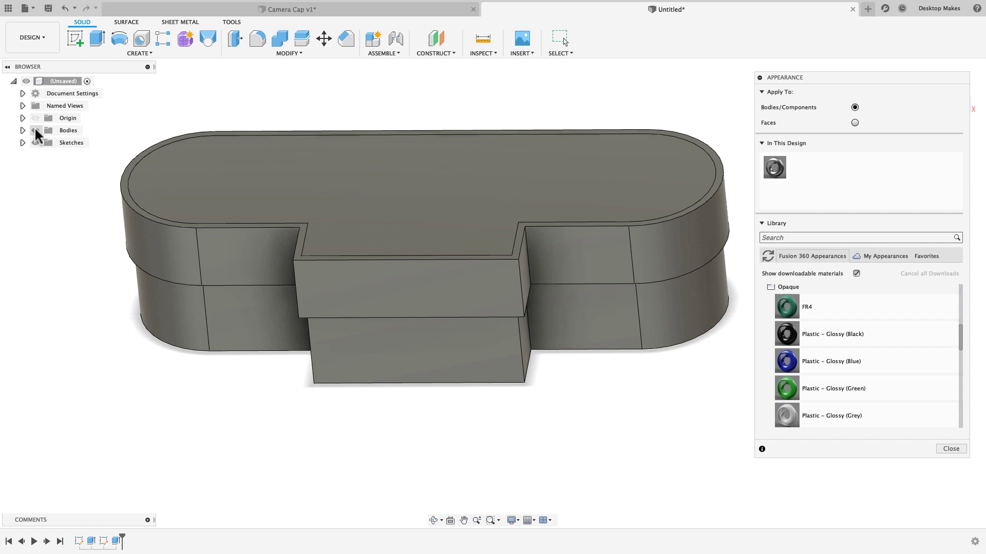
Expand the list of bodies and view Body2 and Body1 one at a time, restoring both
{"action": "left_click", "coordinate": [22, 131]}
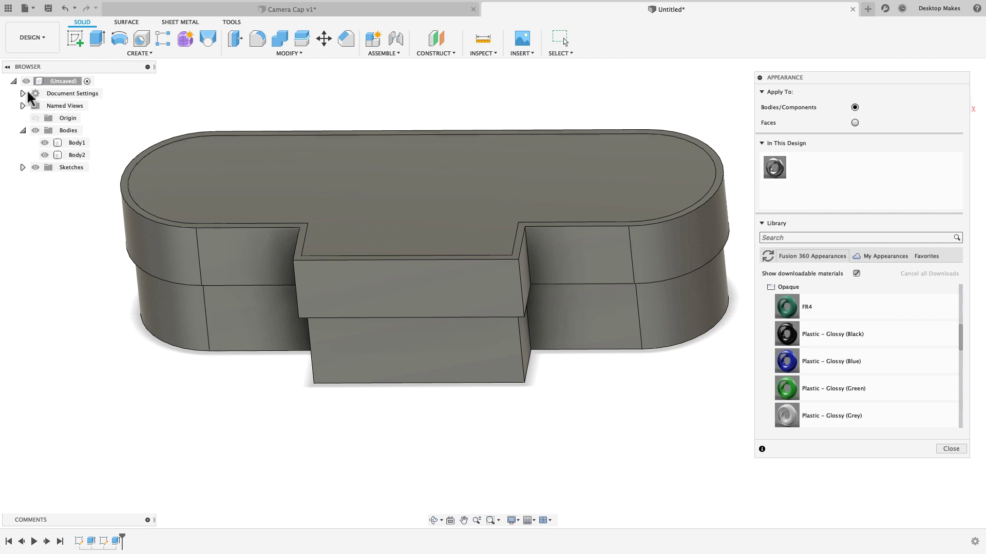
{"action": "left_click", "coordinate": [43, 154]}
{"action": "left_click", "coordinate": [45, 142]}
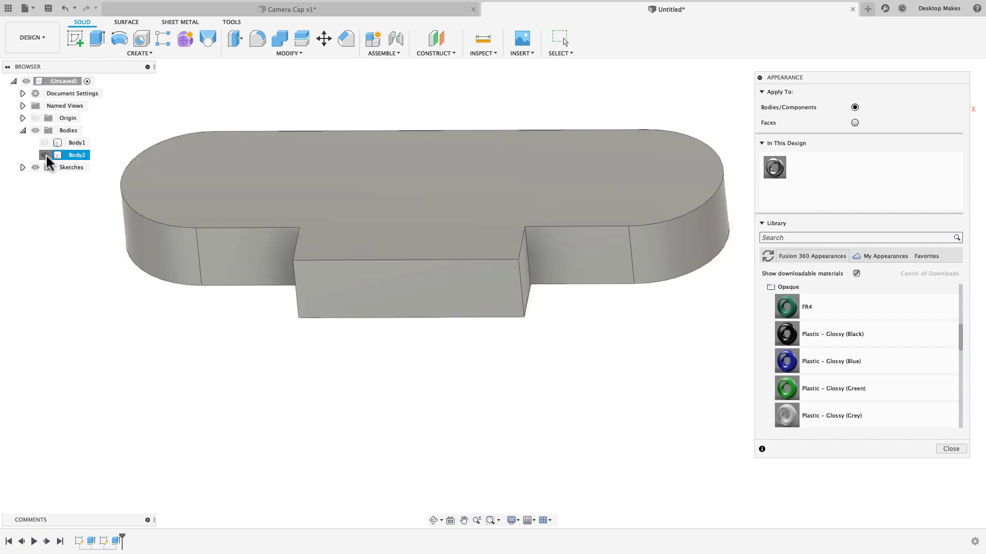
{"action": "left_click", "coordinate": [44, 142]}
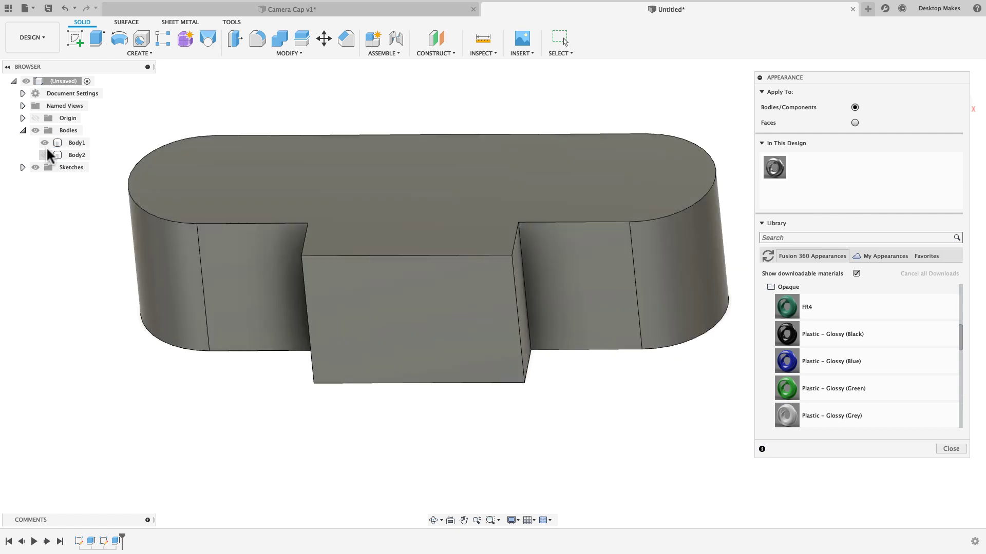
{"action": "left_click", "coordinate": [44, 154]}
{"action": "middle_click_drag", "start_coordinate": [363, 416], "coordinate": [390, 431], "text": "shift"}
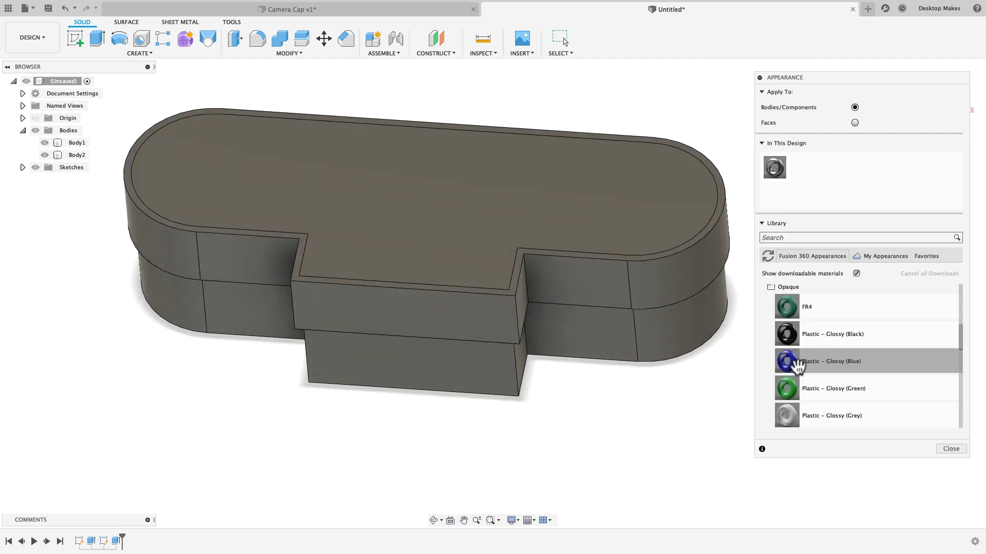
Apply Plastic - Glossy (Blue) to Body1 and Plastic - Glossy (Green) to Body2
{"action": "left_click_drag", "start_coordinate": [789, 363], "coordinate": [688, 341]}
{"action": "left_click_drag", "start_coordinate": [784, 389], "coordinate": [678, 264]}
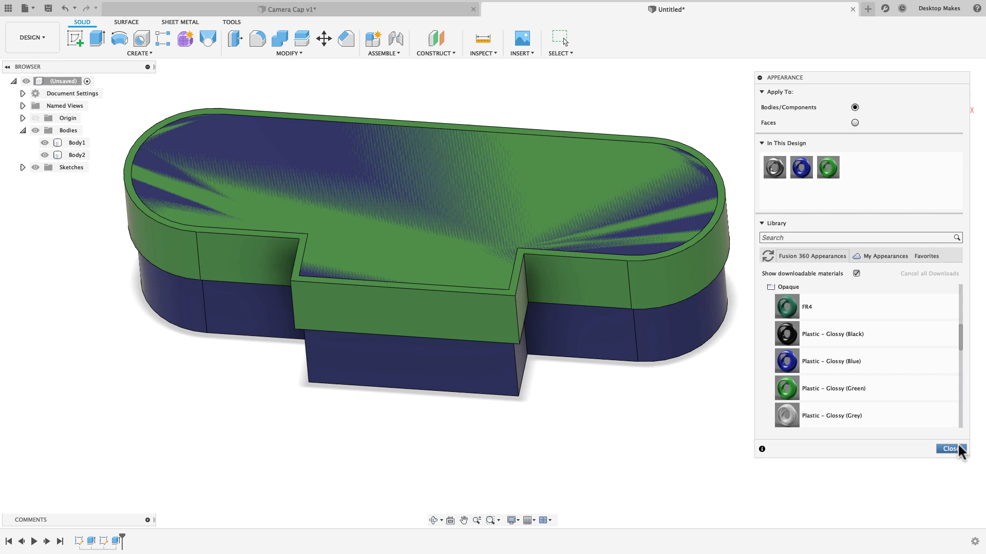
{"action": "left_click", "coordinate": [951, 449]}
Examine Body2 and Body1 separately, and both together from above and below, to check where they overlap
{"action": "middle_click_drag", "start_coordinate": [737, 422], "coordinate": [749, 387], "text": "shift"}
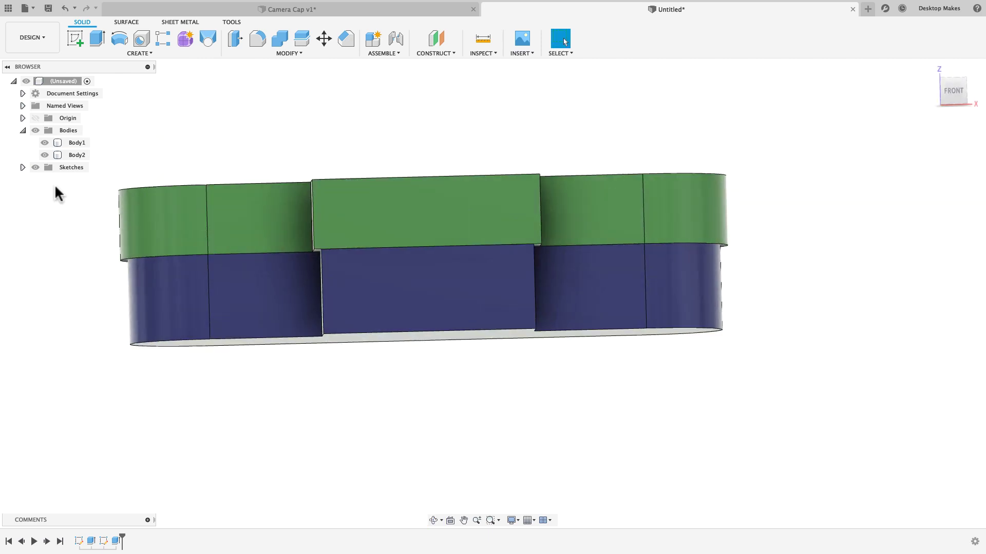
{"action": "left_click", "coordinate": [44, 154]}
{"action": "left_click", "coordinate": [44, 154]}
{"action": "left_click", "coordinate": [44, 143]}
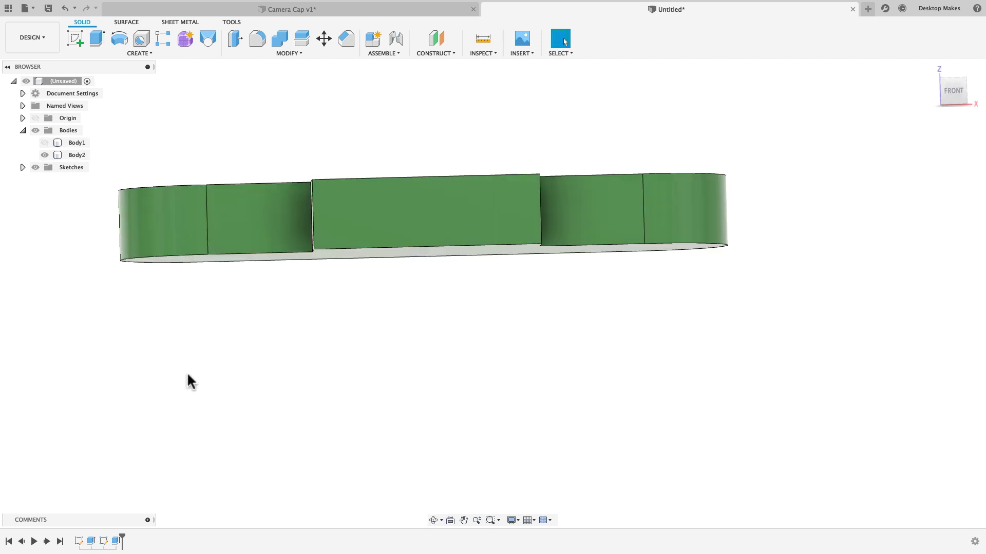
{"action": "middle_click_drag", "start_coordinate": [188, 376], "coordinate": [241, 443], "text": "shift"}
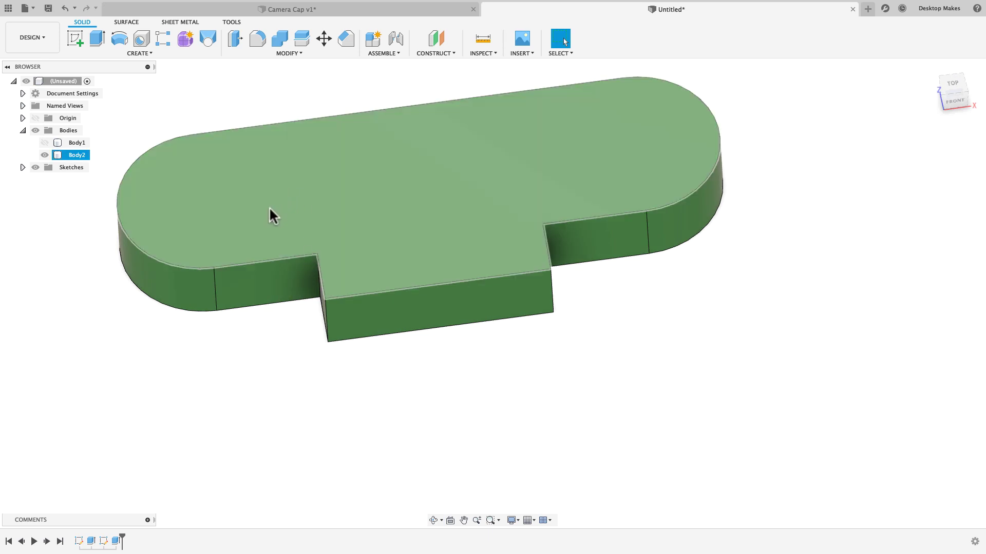
{"action": "mouse_move", "coordinate": [409, 365]}
{"action": "middle_mouse_down", "text": "shift"}
{"action": "mouse_move", "coordinate": [398, 326]}
{"action": "mouse_move", "coordinate": [348, 315]}
{"action": "mouse_move", "coordinate": [372, 326]}
{"action": "mouse_move", "coordinate": [399, 371]}
{"action": "middle_mouse_up", "text": "shift"}
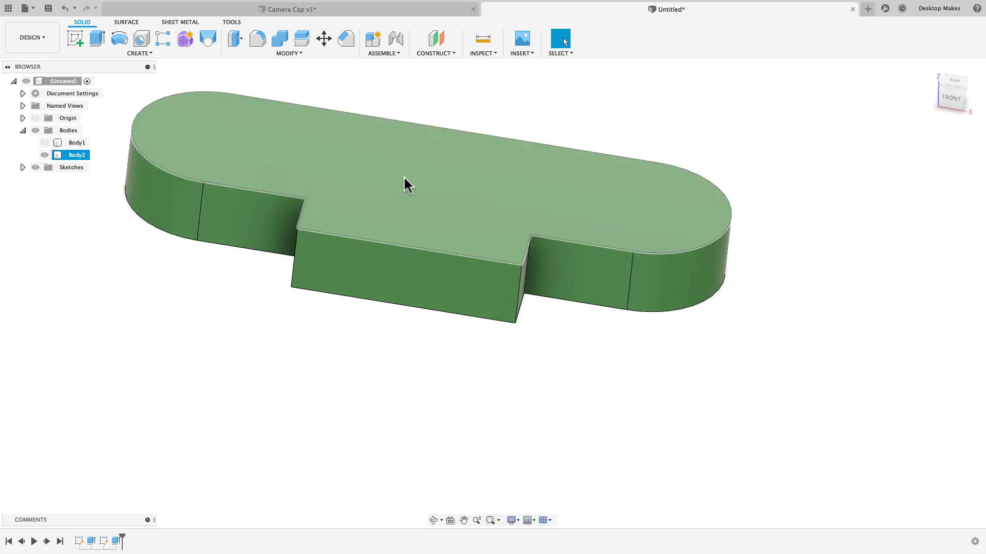
{"action": "left_click", "coordinate": [45, 155]}
{"action": "left_click", "coordinate": [45, 143]}
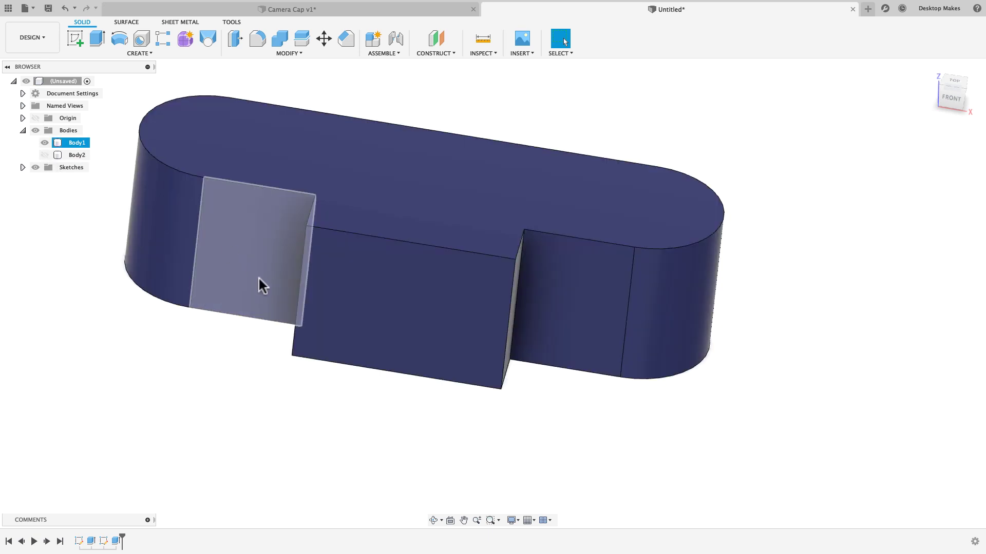
{"action": "mouse_move", "coordinate": [262, 286]}
{"action": "middle_mouse_down", "text": "shift"}
{"action": "mouse_move", "coordinate": [279, 235]}
{"action": "mouse_move", "coordinate": [276, 295]}
{"action": "middle_mouse_up", "text": "shift"}
{"action": "left_click", "coordinate": [98, 189]}
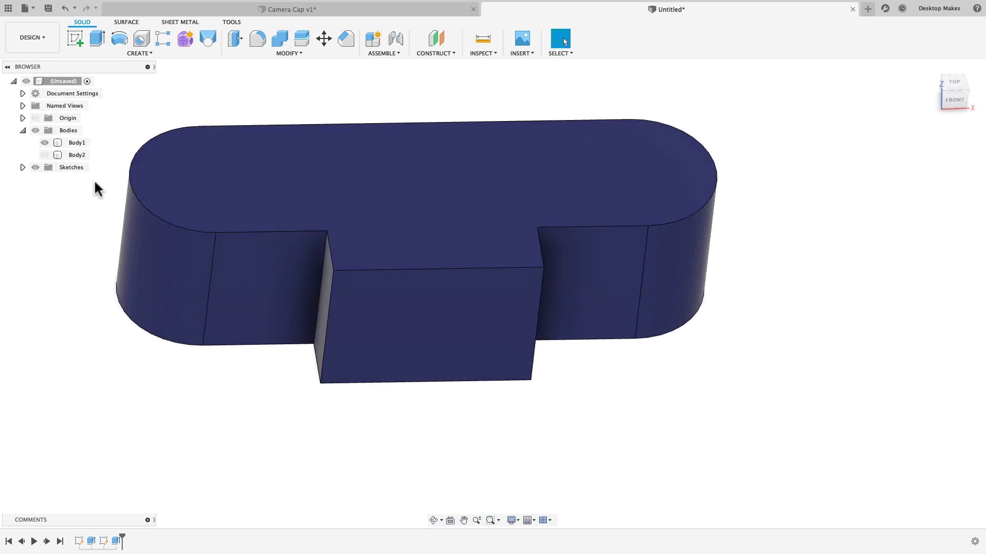
{"action": "left_click", "coordinate": [45, 155]}
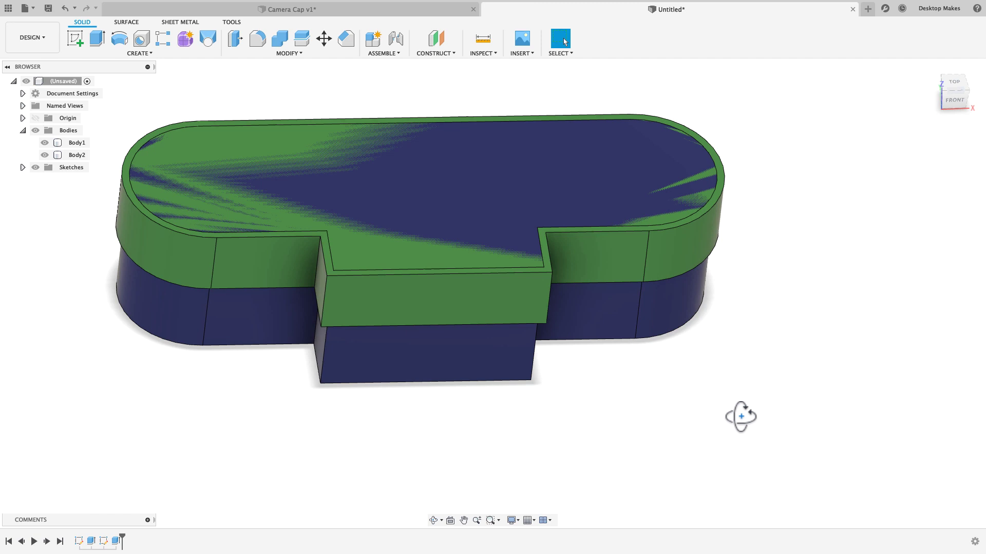
{"action": "middle_click_drag", "start_coordinate": [739, 416], "coordinate": [673, 379], "text": "shift"}
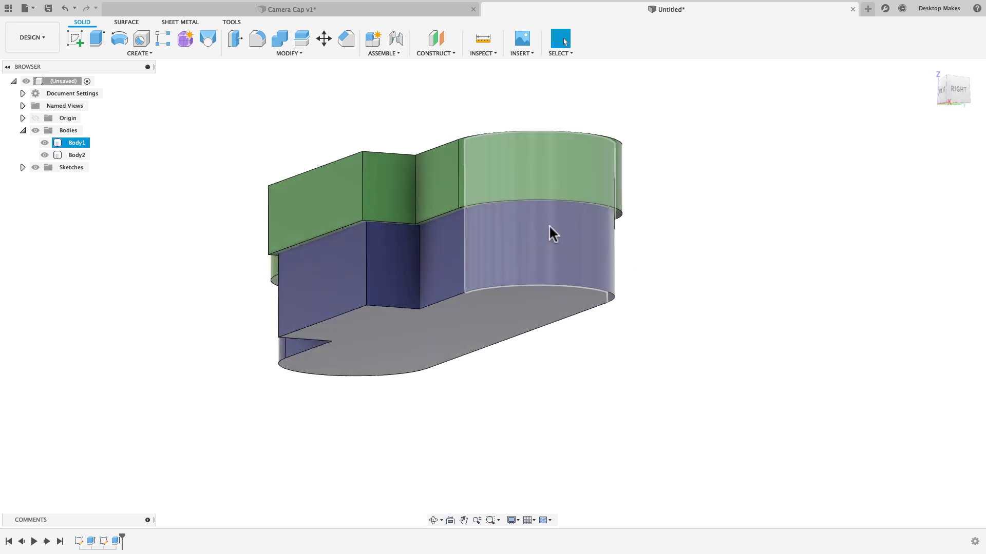
{"action": "middle_click_drag", "start_coordinate": [550, 232], "coordinate": [560, 292], "text": "shift"}
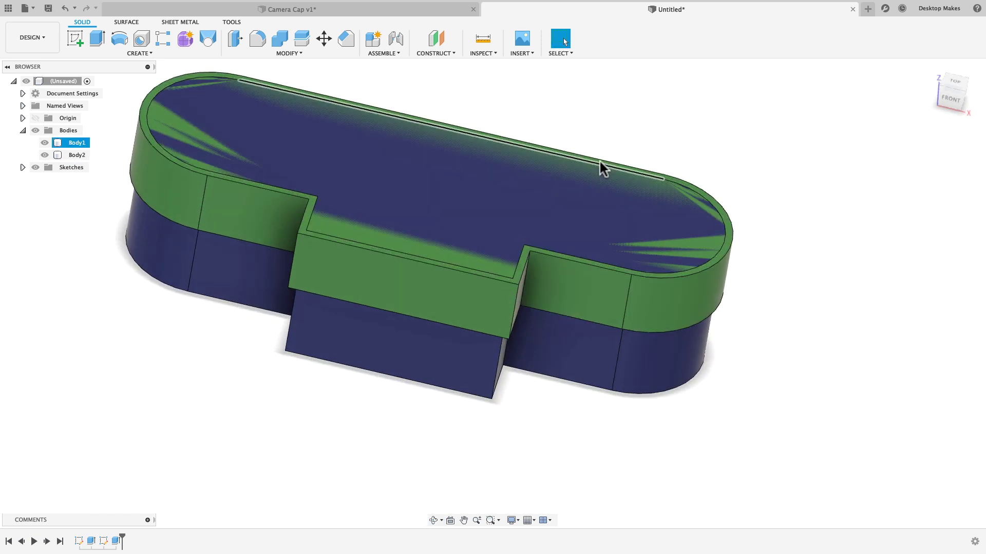
{"action": "mouse_move", "coordinate": [787, 363]}
{"action": "middle_mouse_down", "text": "shift"}
{"action": "mouse_move", "coordinate": [772, 328]}
{"action": "mouse_move", "coordinate": [791, 366]}
{"action": "middle_mouse_up", "text": "shift"}
{"action": "mouse_move", "coordinate": [415, 216]}
{"action": "middle_mouse_down", "text": "shift"}
{"action": "mouse_move", "coordinate": [409, 231]}
{"action": "mouse_move", "coordinate": [414, 220]}
{"action": "middle_mouse_up", "text": "shift"}
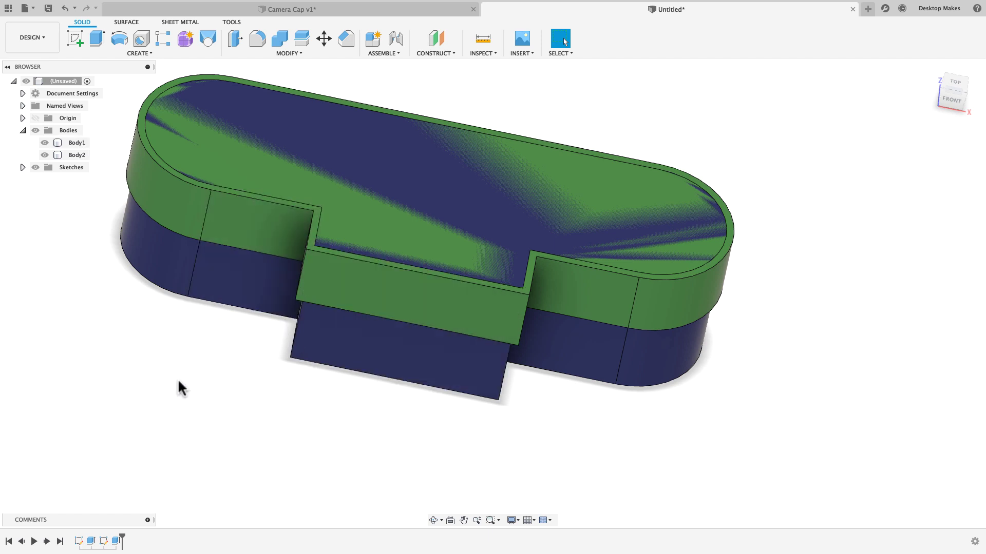
Inspect the bodies from underneath, viewing Body1 alone and Body2 alone, and leave Body1 hidden
{"action": "left_click", "coordinate": [360, 238]}
{"action": "middle_click_drag", "start_coordinate": [359, 238], "coordinate": [444, 167], "text": "shift"}
{"action": "key", "text": "Escape"}
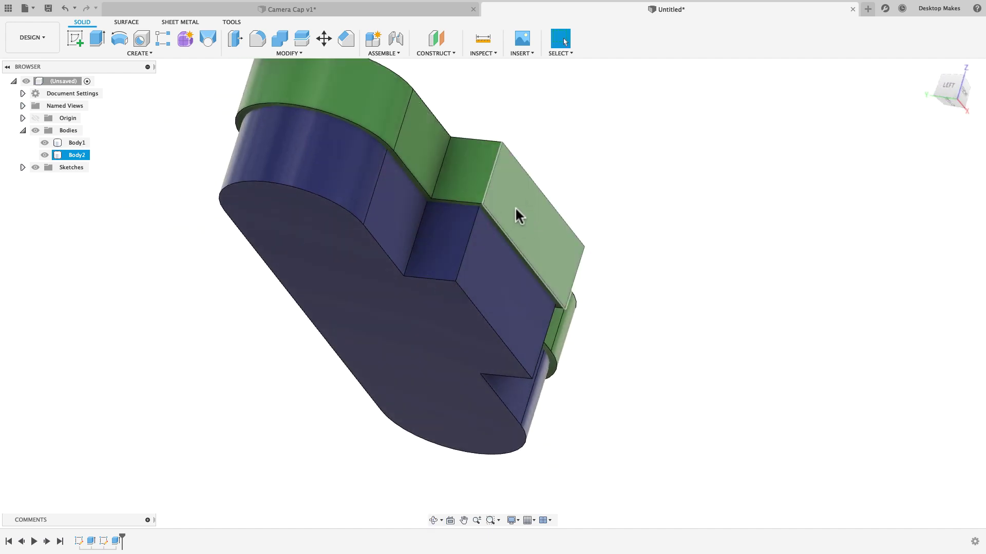
{"action": "left_click", "coordinate": [45, 155]}
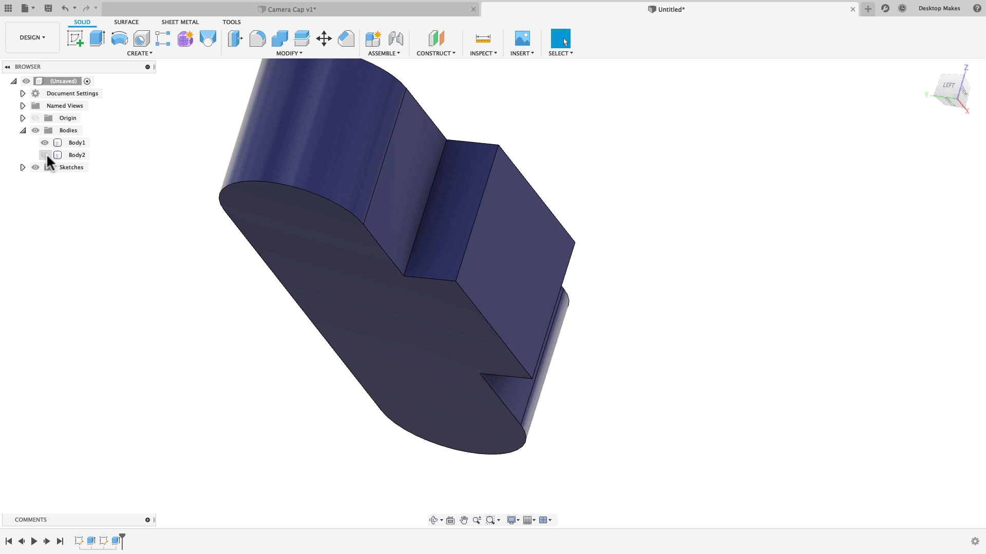
{"action": "left_click", "coordinate": [45, 155]}
{"action": "left_click", "coordinate": [45, 142]}
{"action": "middle_click_drag", "start_coordinate": [196, 264], "coordinate": [406, 230], "text": "shift"}
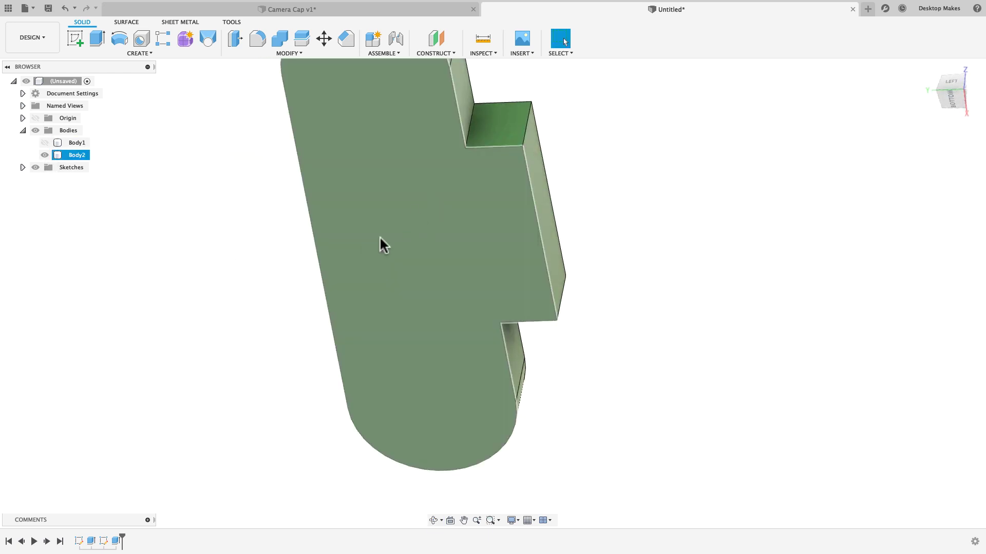
{"action": "left_click", "coordinate": [514, 150]}
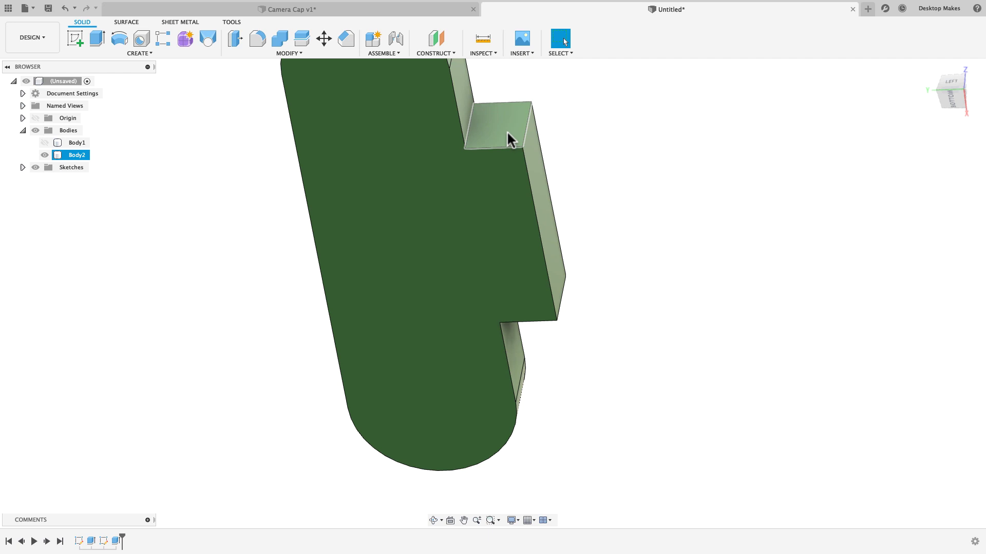
Show Body1 again and view both bodies together from above and the front
{"action": "middle_click_drag", "start_coordinate": [646, 198], "coordinate": [611, 229], "text": "shift"}
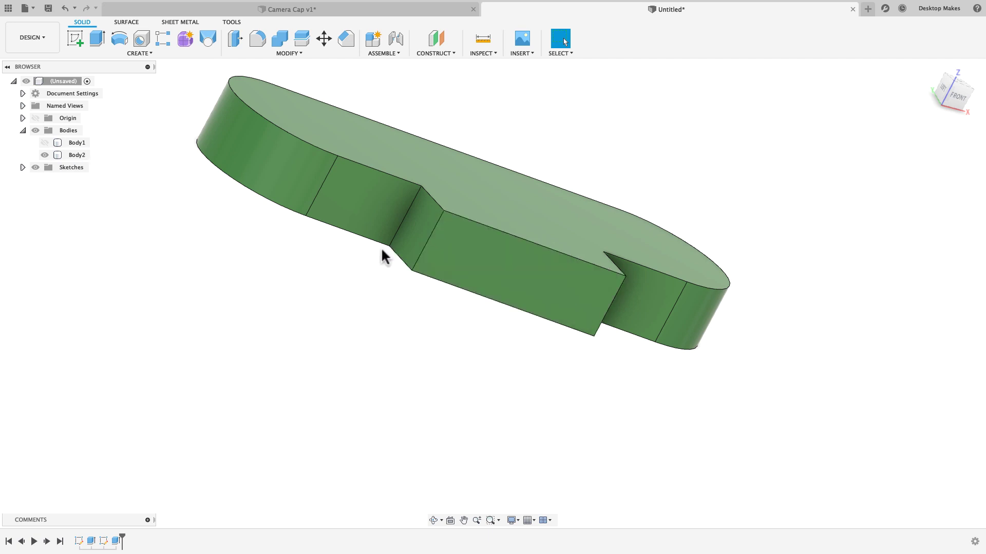
{"action": "left_click", "coordinate": [45, 143]}
{"action": "middle_click_drag", "start_coordinate": [206, 221], "coordinate": [241, 286], "text": "shift"}
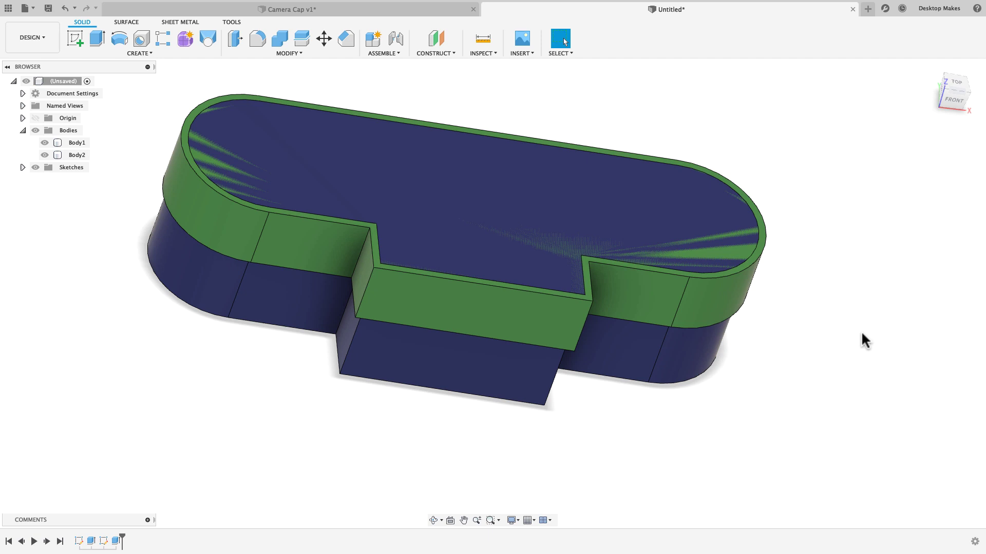
{"action": "middle_click_drag", "start_coordinate": [861, 330], "coordinate": [866, 315], "text": "shift"}
Move Body1 straight down by 1 mm in the front view, using a Y distance of -1.00 mm
{"action": "right_click", "coordinate": [839, 291]}
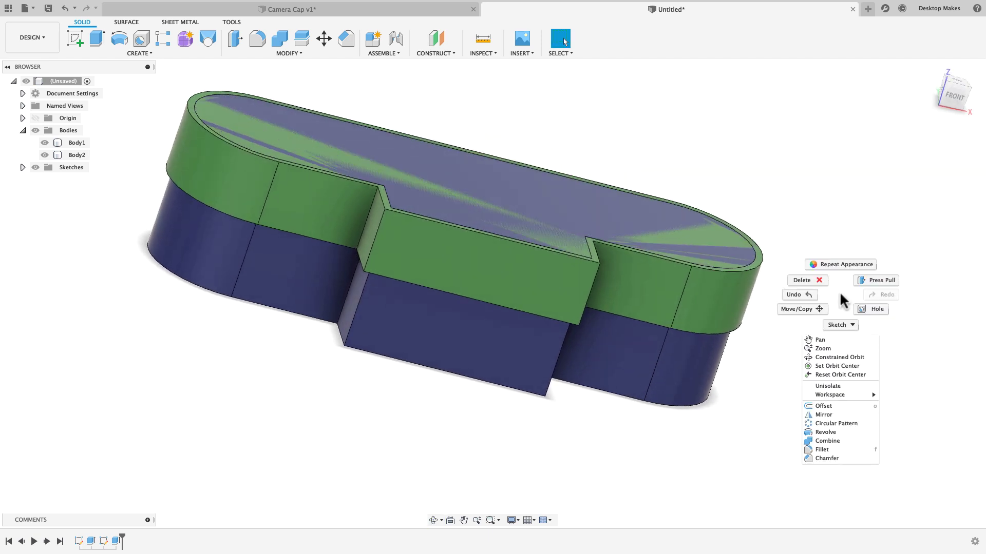
{"action": "left_click", "coordinate": [814, 310]}
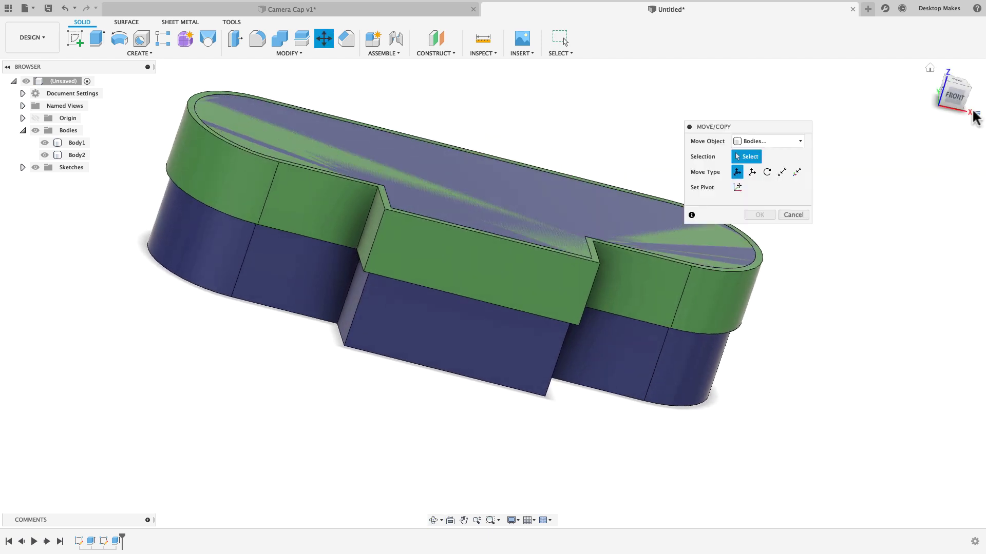
{"action": "left_click", "coordinate": [955, 94]}
{"action": "left_click", "coordinate": [464, 385]}
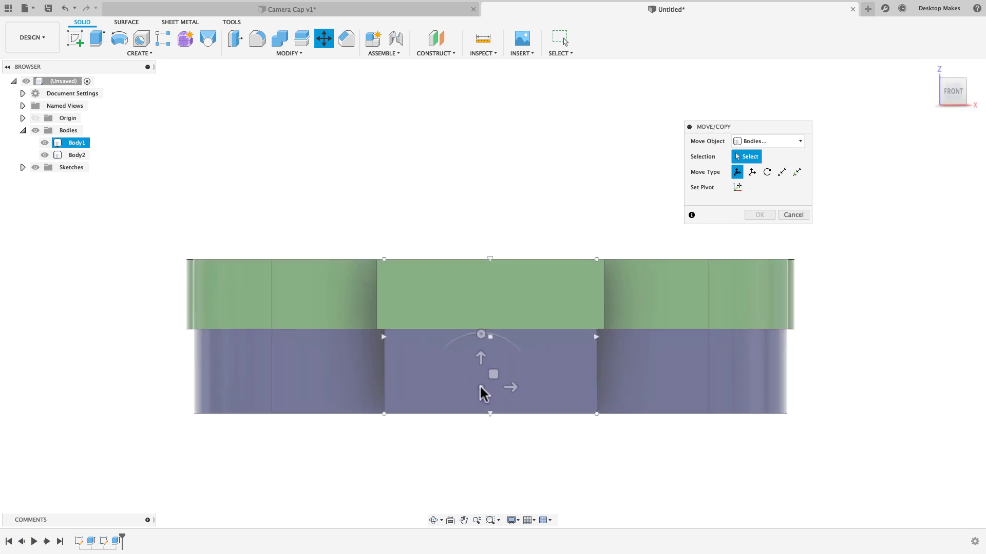
{"action": "left_click", "coordinate": [488, 411]}
{"action": "middle_click_drag", "start_coordinate": [488, 411], "coordinate": [467, 346]}
{"action": "left_click_drag", "start_coordinate": [465, 321], "coordinate": [465, 328]}
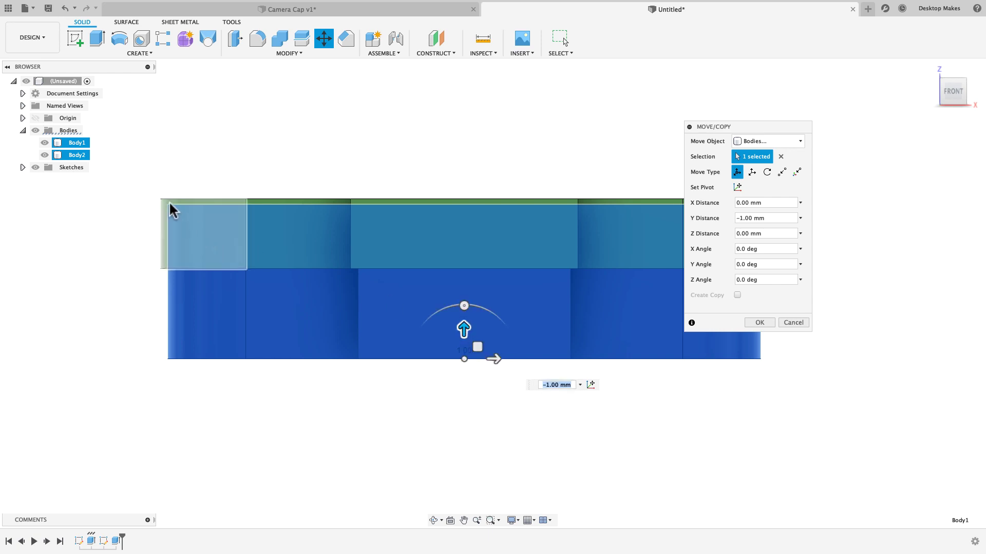
{"action": "scroll", "coordinate": [170, 202], "scroll_direction": "up", "scroll_amount": 5}
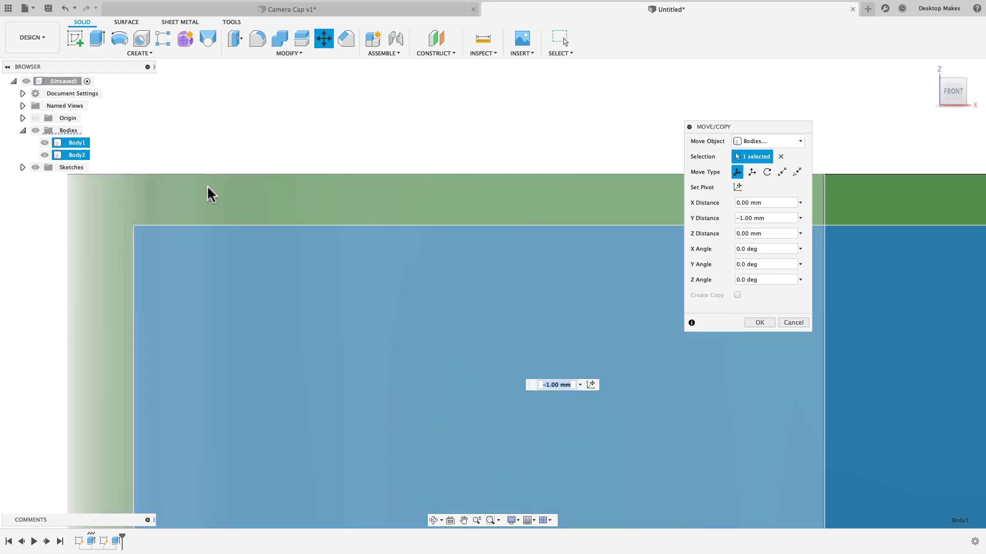
{"action": "scroll", "coordinate": [207, 194], "scroll_direction": "down", "scroll_amount": 3}
{"action": "left_click", "coordinate": [759, 322]}
Examine both bodies from above and the front to check how Body2 covers the lowered Body1
{"action": "scroll", "coordinate": [748, 325], "scroll_direction": "down", "scroll_amount": 5}
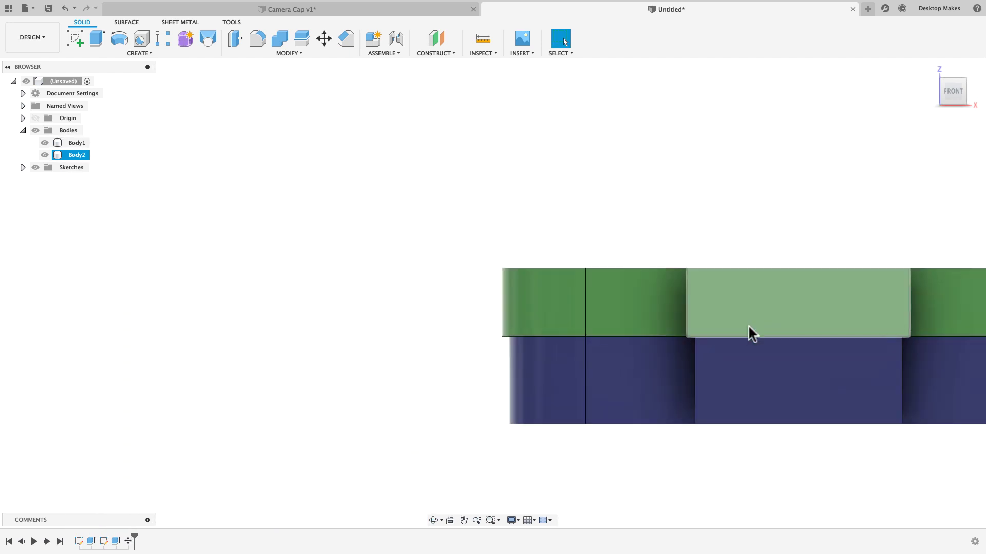
{"action": "scroll", "coordinate": [748, 325], "scroll_direction": "down", "scroll_amount": 3}
{"action": "middle_click_drag", "start_coordinate": [517, 253], "coordinate": [504, 282], "text": "shift"}
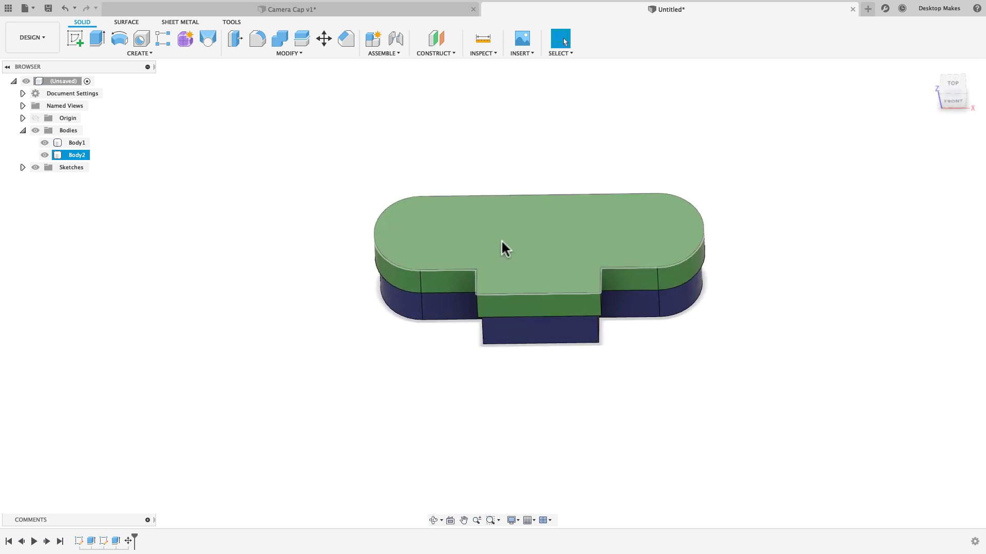
{"action": "scroll", "coordinate": [501, 240], "scroll_direction": "up", "scroll_amount": 4}
{"action": "middle_click_drag", "start_coordinate": [515, 204], "coordinate": [756, 330], "text": "shift"}
{"action": "key", "text": "Escape"}
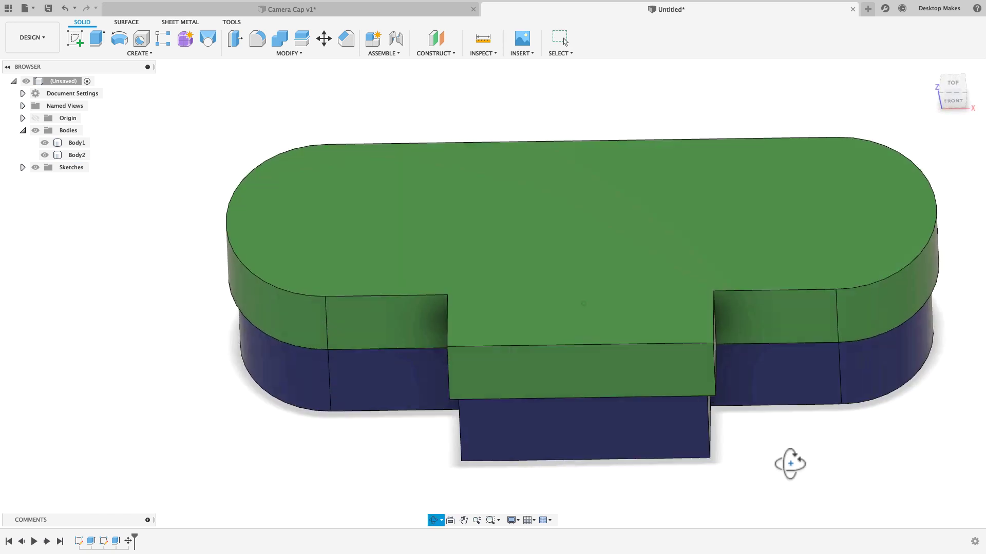
{"action": "middle_click_drag", "start_coordinate": [788, 462], "coordinate": [713, 405], "text": "shift"}
{"action": "key", "text": "Escape"}
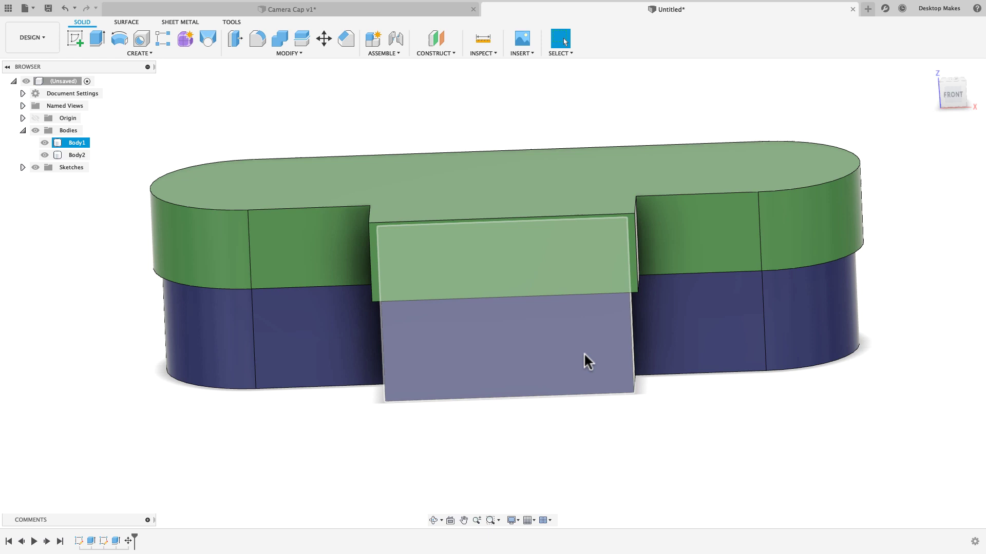
Combine the bodies with the Cut operation, using Body2 as target and Body1 as tool, with Keep Tools enabled
{"action": "left_click", "coordinate": [280, 53]}
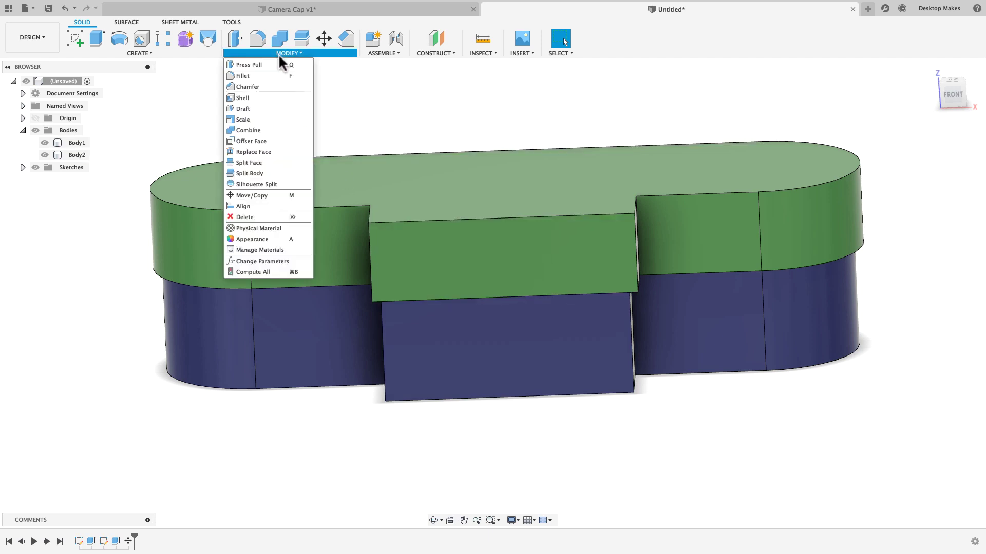
{"action": "left_click", "coordinate": [258, 130]}
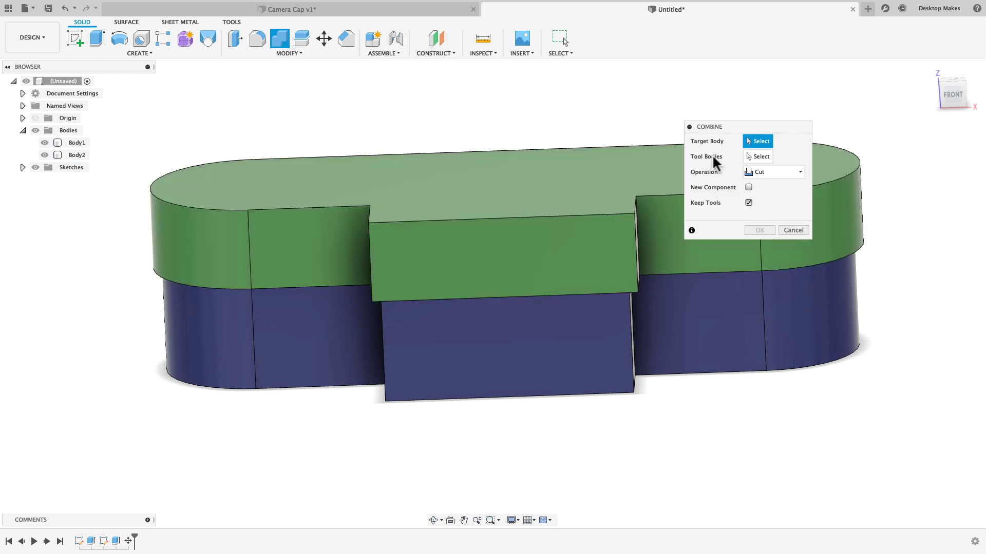
{"action": "left_click", "coordinate": [771, 172]}
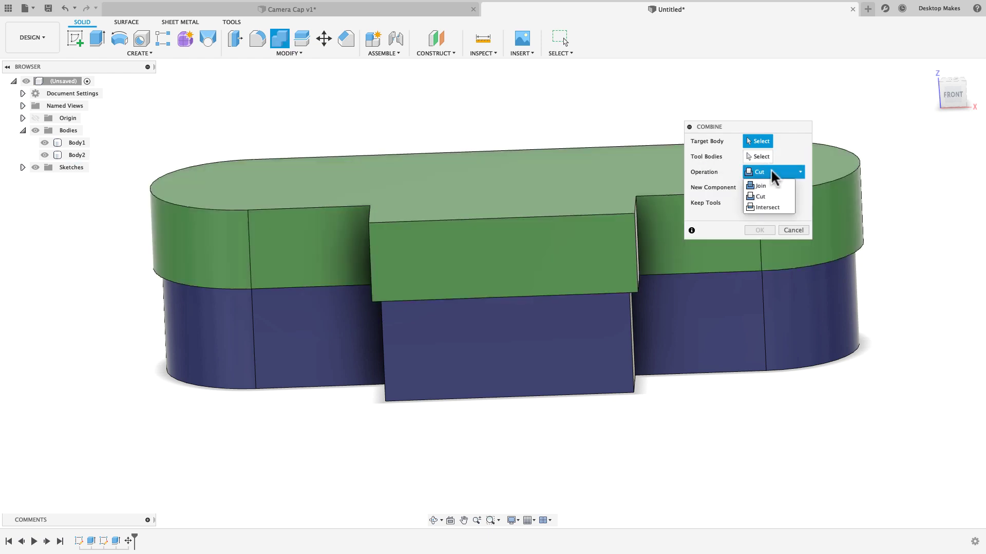
{"action": "left_click", "coordinate": [770, 196]}
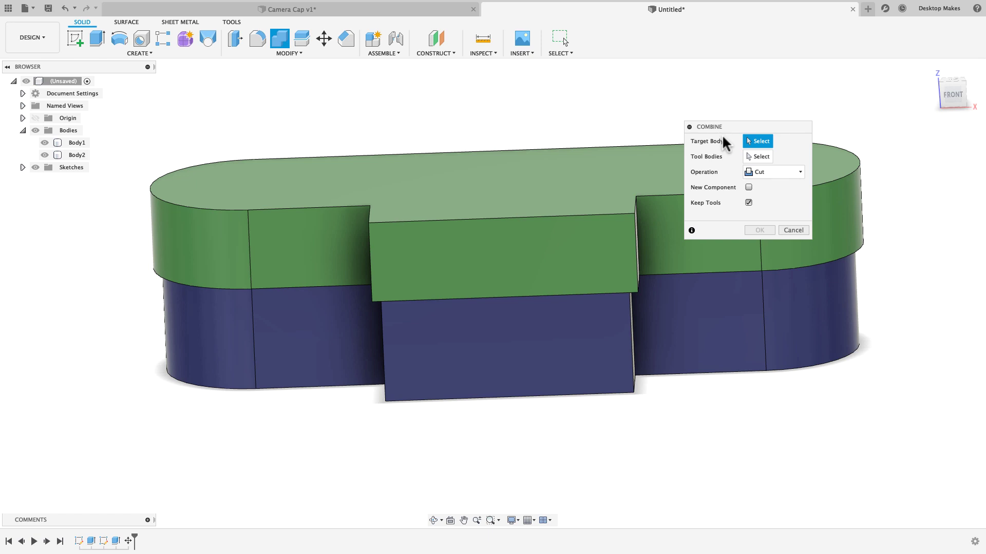
{"action": "left_click", "coordinate": [530, 183]}
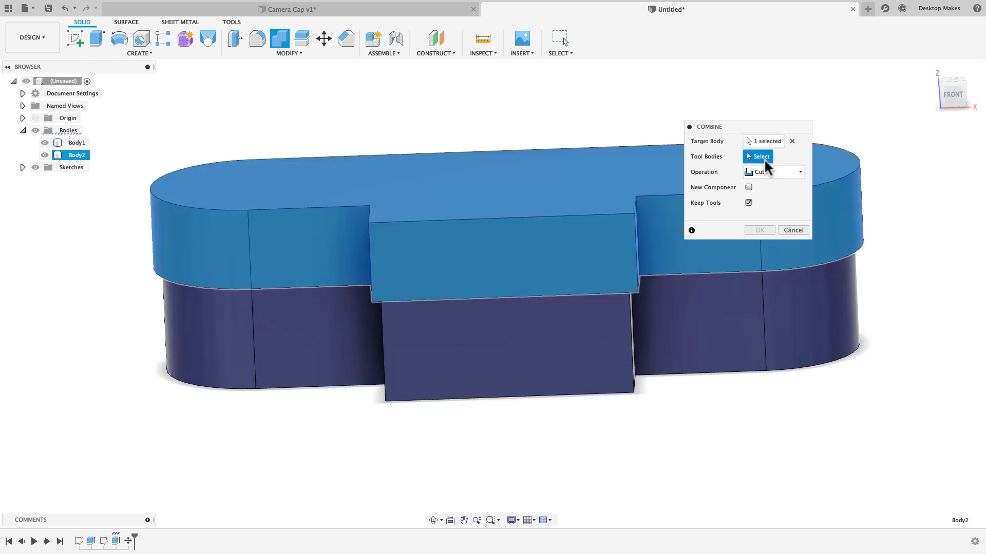
{"action": "left_click", "coordinate": [737, 306]}
{"action": "left_click", "coordinate": [743, 323]}
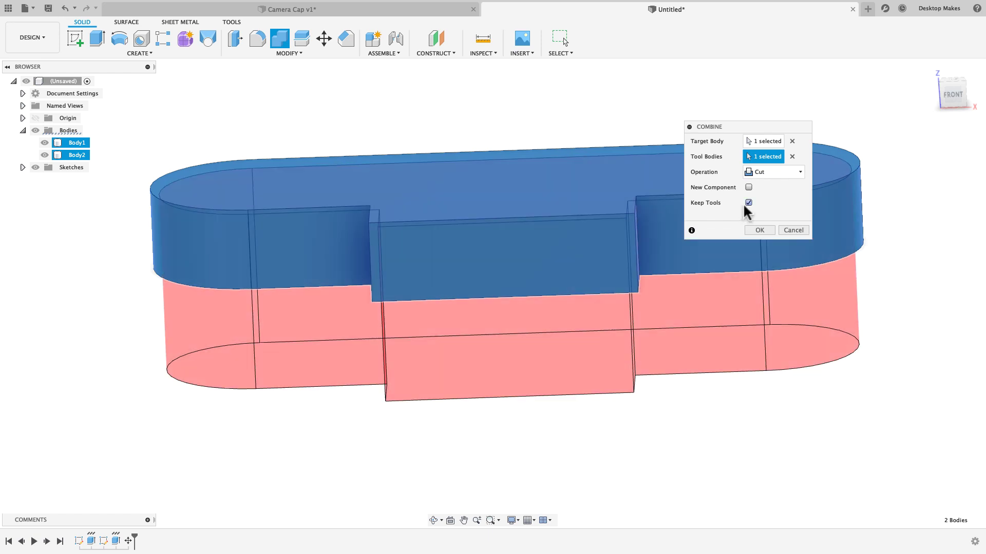
{"action": "left_click", "coordinate": [757, 231]}
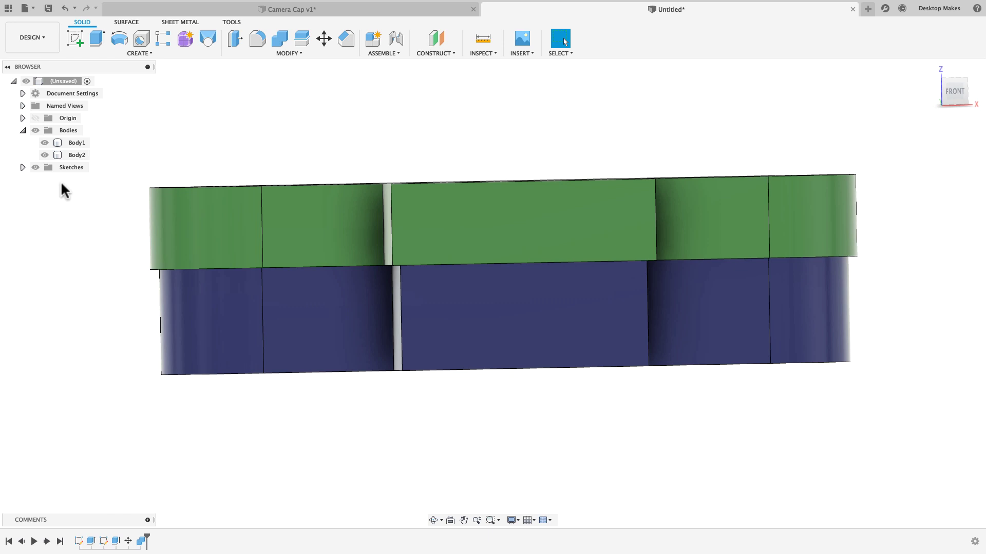
Hide Body1 and view the cavity cut into Body2 from underneath
{"action": "left_click", "coordinate": [43, 145]}
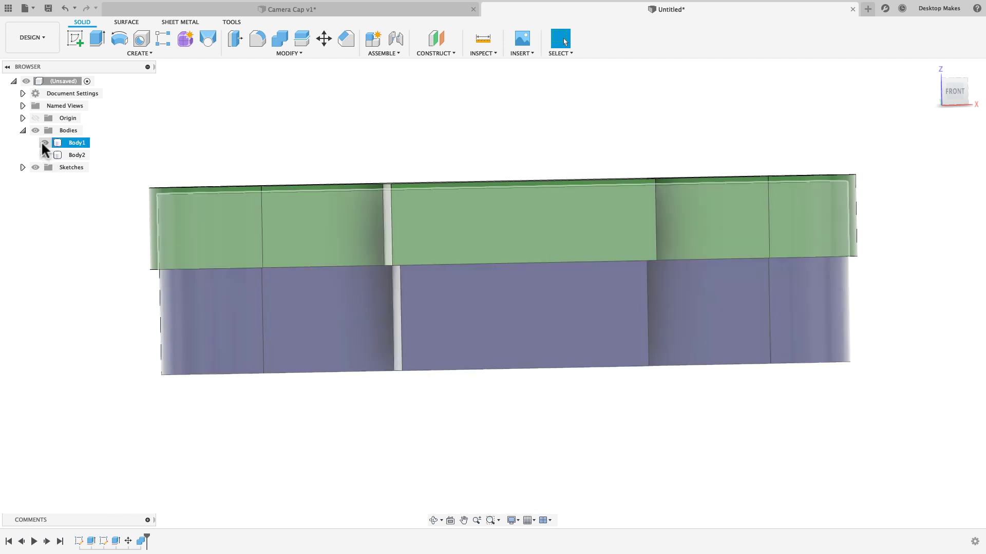
{"action": "left_click", "coordinate": [44, 143]}
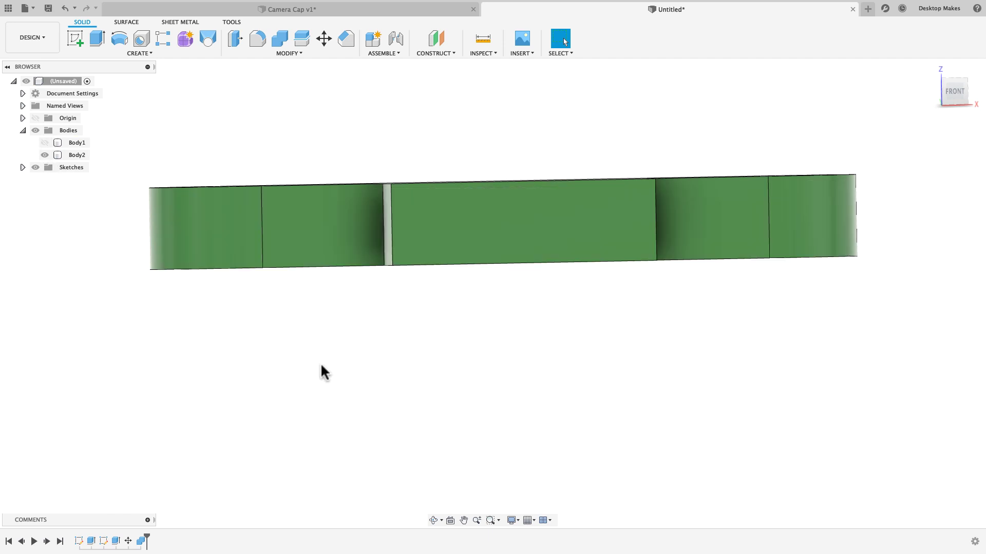
{"action": "mouse_move", "coordinate": [321, 366]}
{"action": "middle_mouse_down", "text": "shift"}
{"action": "mouse_move", "coordinate": [334, 348]}
{"action": "mouse_move", "coordinate": [340, 261]}
{"action": "mouse_move", "coordinate": [373, 255]}
{"action": "mouse_move", "coordinate": [387, 278]}
{"action": "mouse_move", "coordinate": [370, 291]}
{"action": "mouse_move", "coordinate": [332, 271]}
{"action": "mouse_move", "coordinate": [328, 255]}
{"action": "mouse_move", "coordinate": [298, 277]}
{"action": "mouse_move", "coordinate": [396, 279]}
{"action": "mouse_move", "coordinate": [440, 312]}
{"action": "mouse_move", "coordinate": [707, 341]}
{"action": "mouse_move", "coordinate": [600, 358]}
{"action": "mouse_move", "coordinate": [609, 344]}
{"action": "middle_mouse_up", "text": "shift"}
{"action": "left_click", "coordinate": [297, 277]}
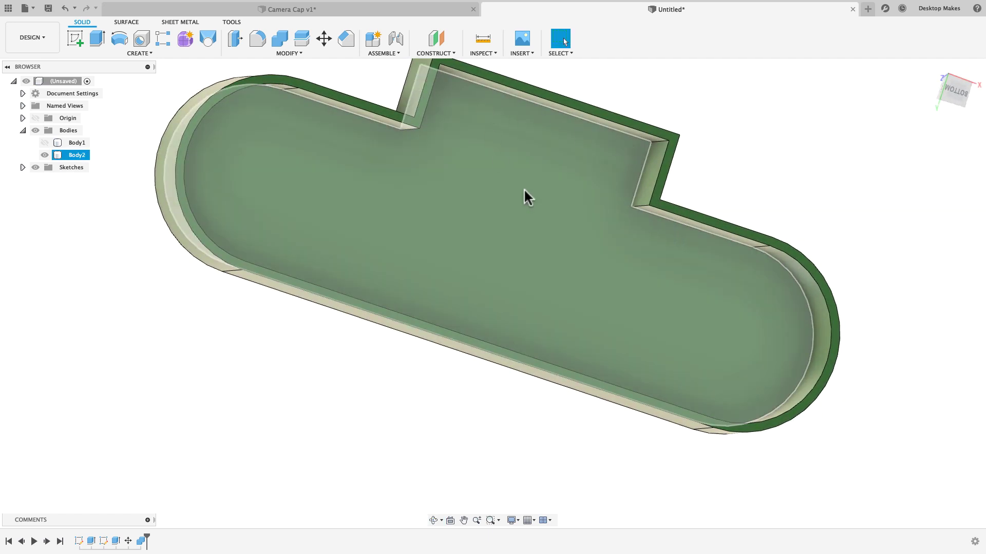
Examine the hollowed Body2 from above and below, checking its closed face, inner cavity and surrounding walls
{"action": "middle_click_drag", "start_coordinate": [160, 154], "coordinate": [517, 341], "text": "shift"}
{"action": "left_click", "coordinate": [611, 395]}
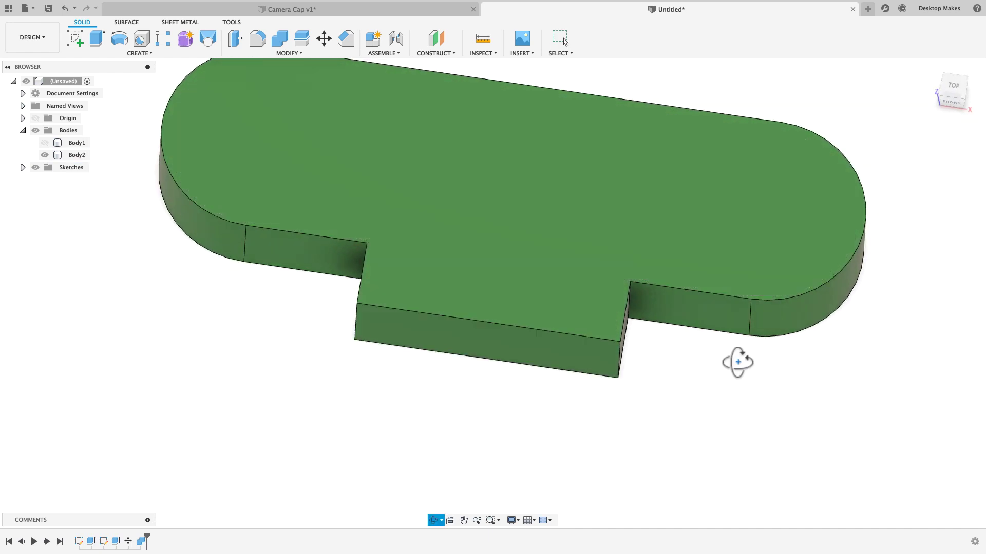
{"action": "left_click_drag", "start_coordinate": [738, 363], "coordinate": [593, 309]}
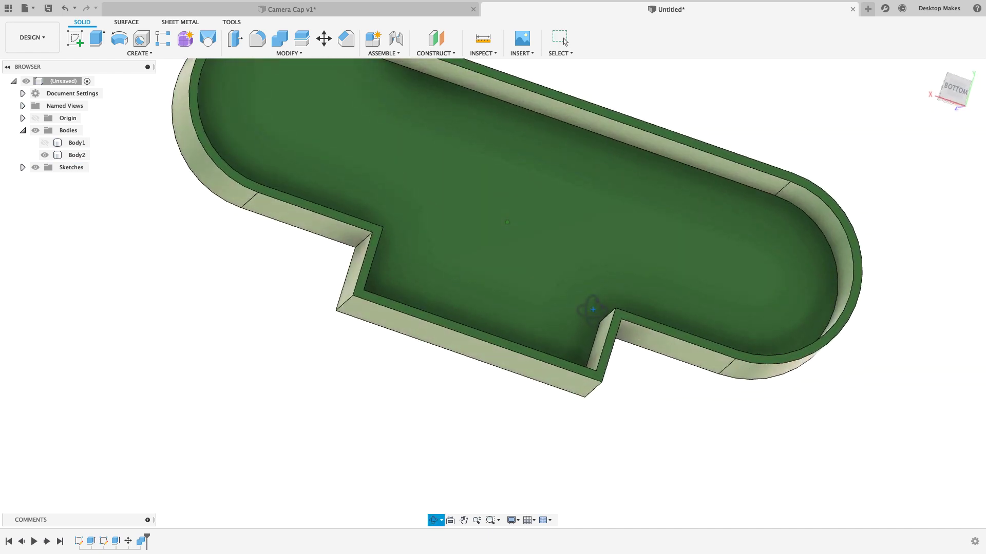
{"action": "key", "text": "Escape"}
{"action": "middle_click_drag", "start_coordinate": [301, 310], "coordinate": [319, 315], "text": "shift"}
{"action": "left_click", "coordinate": [385, 286]}
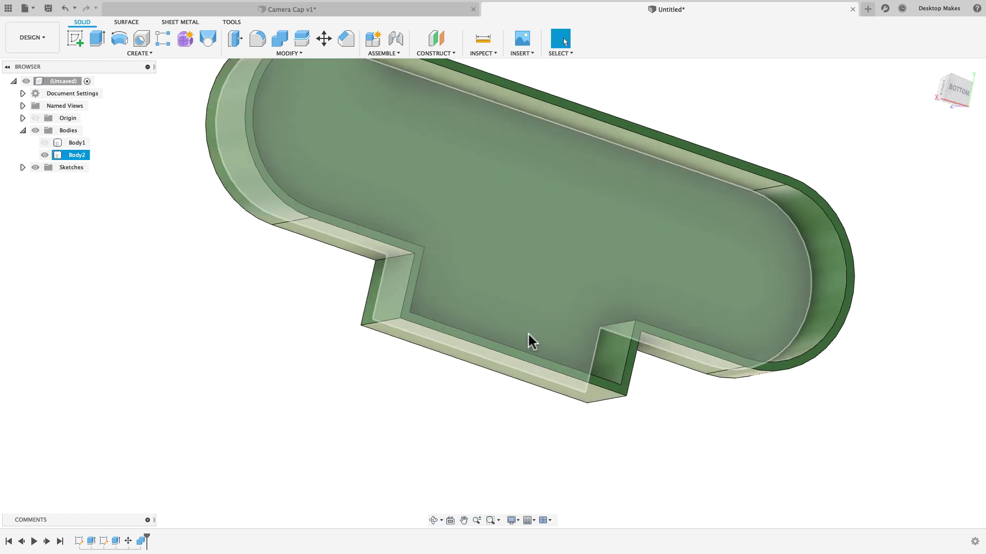
{"action": "left_click", "coordinate": [658, 375]}
{"action": "middle_click_drag", "start_coordinate": [659, 375], "coordinate": [644, 374], "text": "shift"}
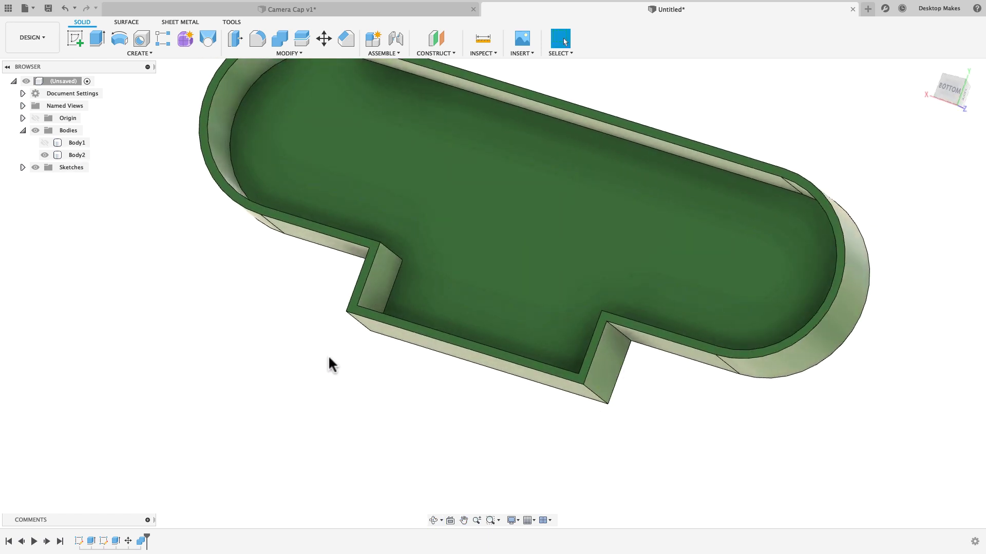
{"action": "middle_click_drag", "start_coordinate": [318, 269], "coordinate": [339, 271], "text": "shift"}
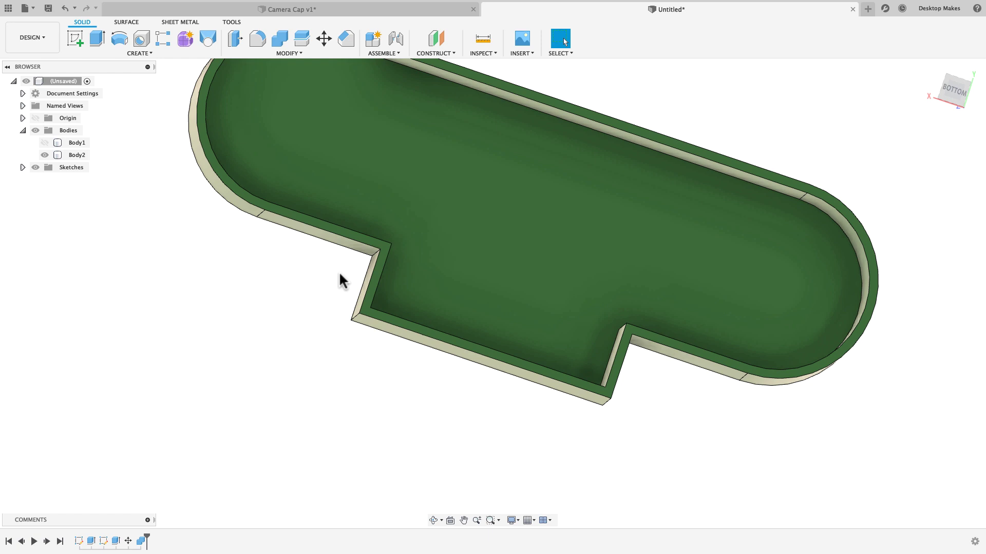
{"action": "left_click", "coordinate": [387, 255]}
{"action": "left_click", "coordinate": [195, 335]}
{"action": "middle_click_drag", "start_coordinate": [283, 370], "coordinate": [294, 421]}
{"action": "key", "text": "Escape"}
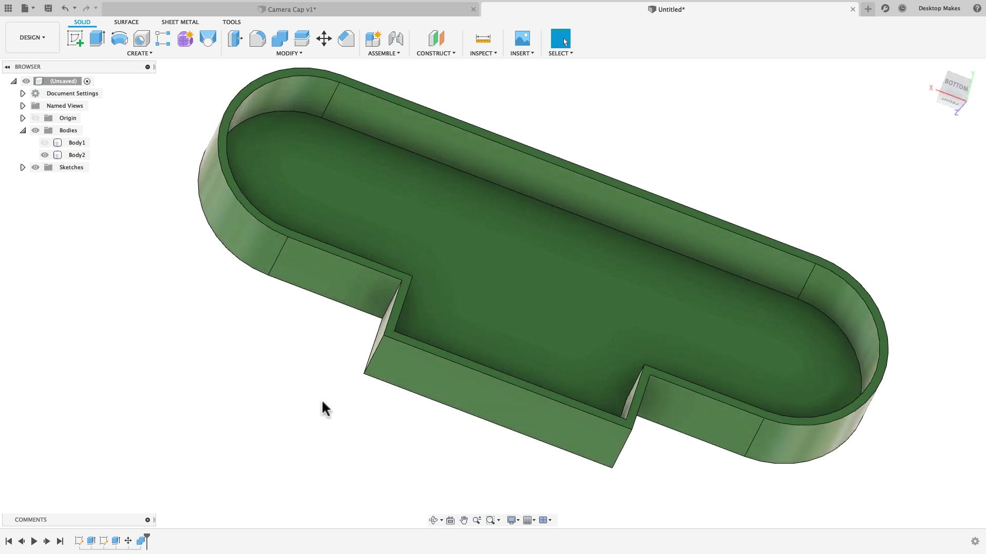
Split Body2 with the slot's straight outer side face next to the rectangular tab, keeping Extend Splitting Tool(s) enabled
{"action": "left_click", "coordinate": [264, 189]}
{"action": "left_click", "coordinate": [269, 71]}
{"action": "left_click", "coordinate": [272, 50]}
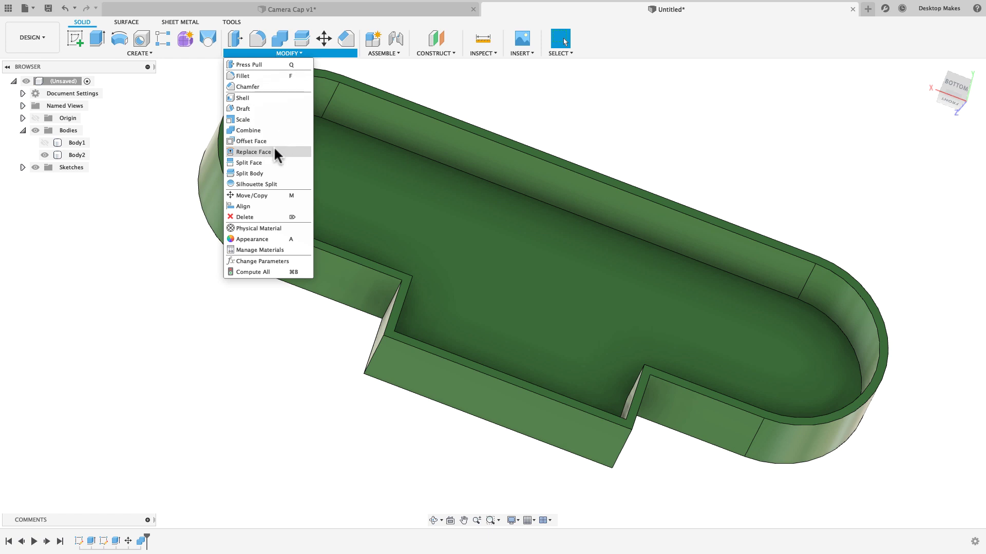
{"action": "left_click", "coordinate": [272, 174]}
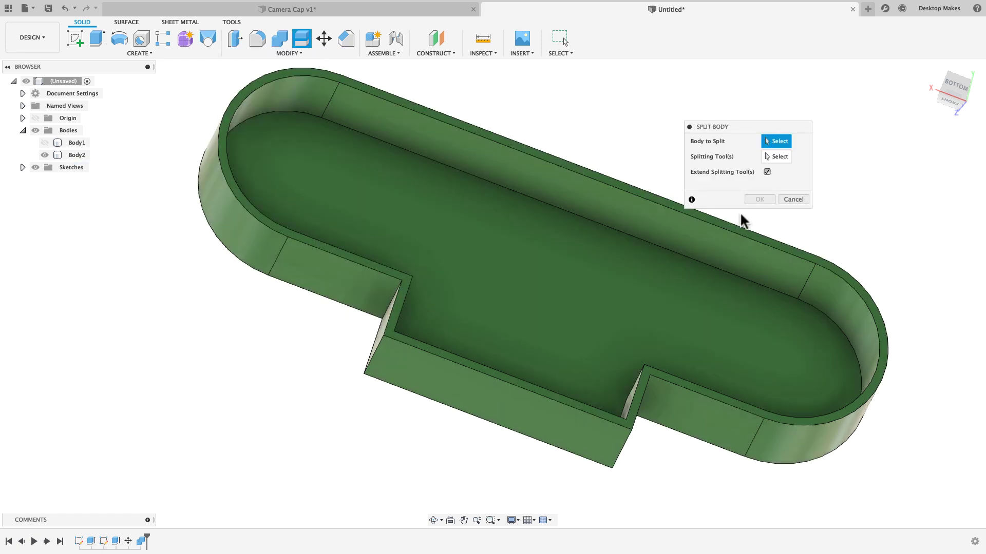
{"action": "middle_click_drag", "start_coordinate": [883, 334], "coordinate": [927, 354], "text": "shift"}
{"action": "left_click", "coordinate": [541, 249]}
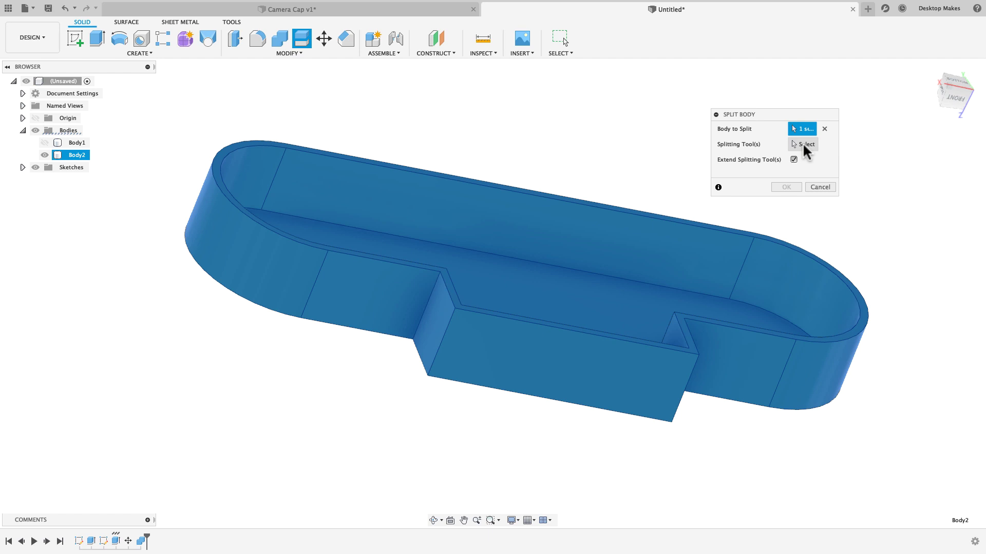
{"action": "left_click", "coordinate": [803, 144]}
{"action": "middle_click_drag", "start_coordinate": [373, 301], "coordinate": [346, 382], "text": "shift"}
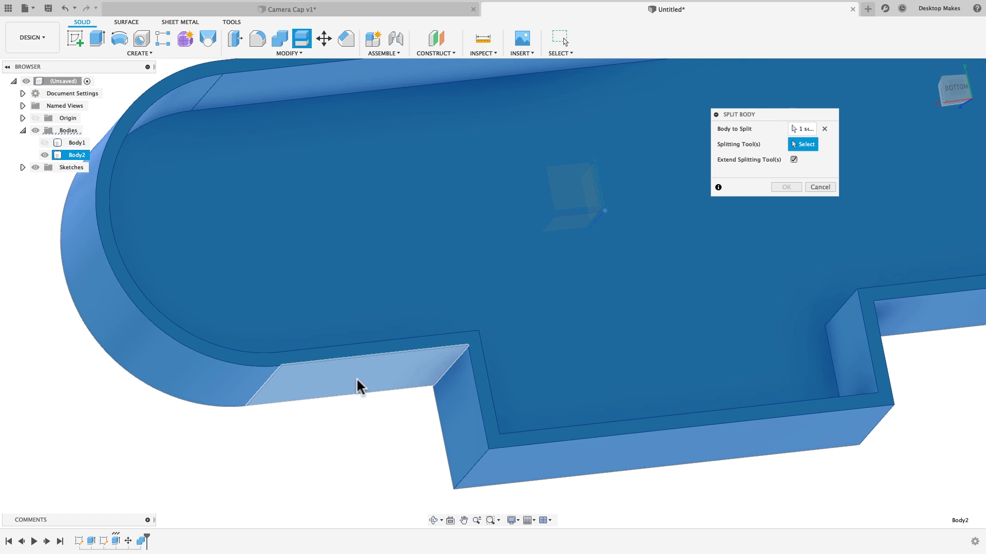
{"action": "left_click", "coordinate": [357, 380]}
{"action": "scroll", "coordinate": [358, 380], "scroll_direction": "down", "scroll_amount": 5}
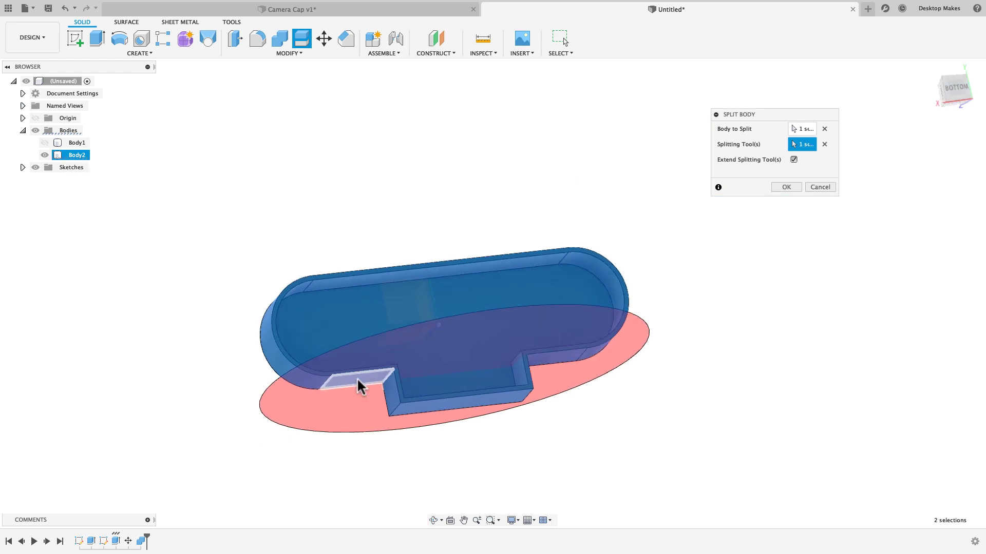
{"action": "middle_click_drag", "start_coordinate": [357, 380], "coordinate": [393, 345], "text": "shift"}
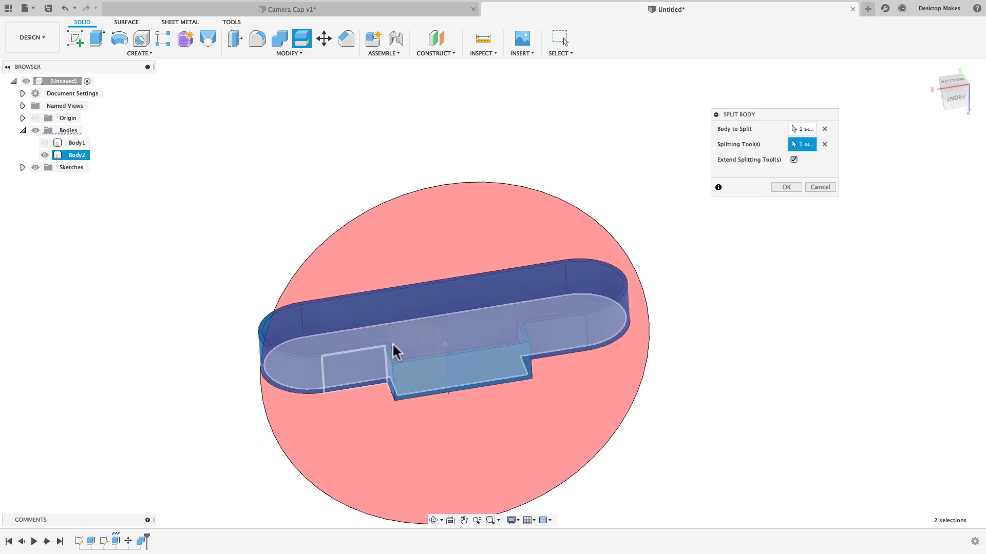
{"action": "middle_click_drag", "start_coordinate": [199, 363], "coordinate": [667, 198], "text": "shift"}
{"action": "left_click", "coordinate": [786, 187]}
View the split body from underneath and select the seam edge between the slot section and the rectangular tab
{"action": "middle_click_drag", "start_coordinate": [776, 205], "coordinate": [674, 300], "text": "shift"}
{"action": "key", "text": "Escape"}
{"action": "scroll", "coordinate": [667, 313], "scroll_direction": "up", "scroll_amount": 3}
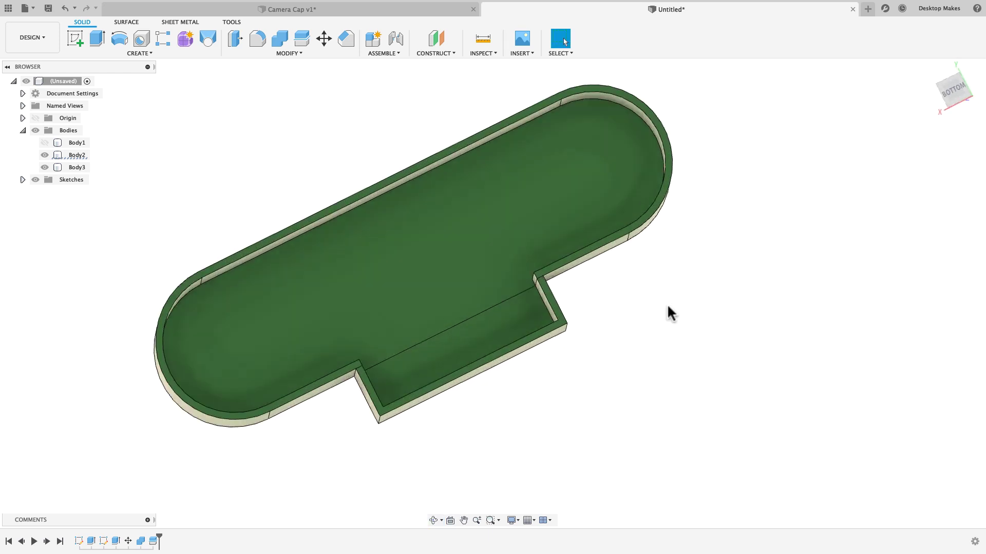
{"action": "left_click", "coordinate": [484, 311]}
{"action": "left_click", "coordinate": [483, 310]}
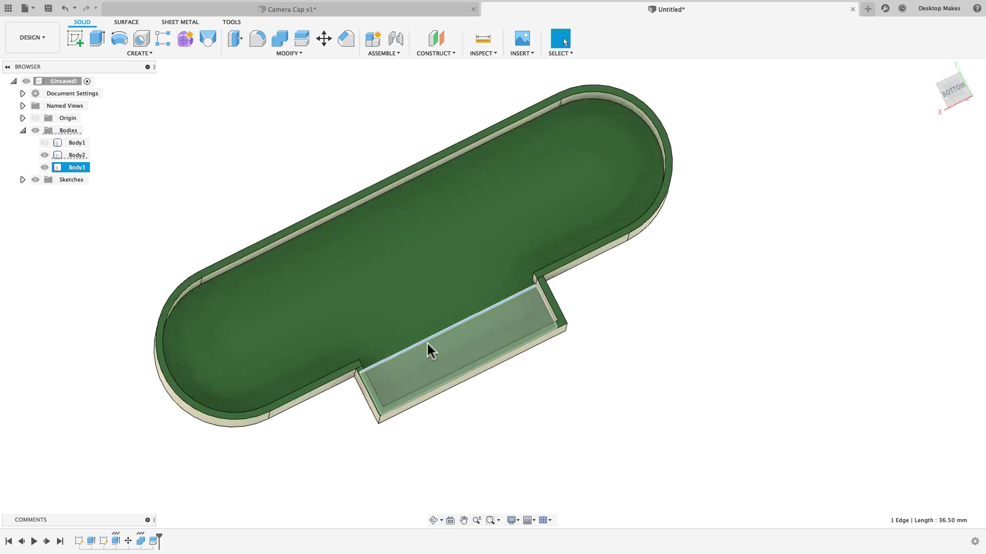
Toggle Body3's visibility to compare the cap with and without the rectangular tab section
{"action": "middle_click_drag", "start_coordinate": [502, 330], "coordinate": [598, 304]}
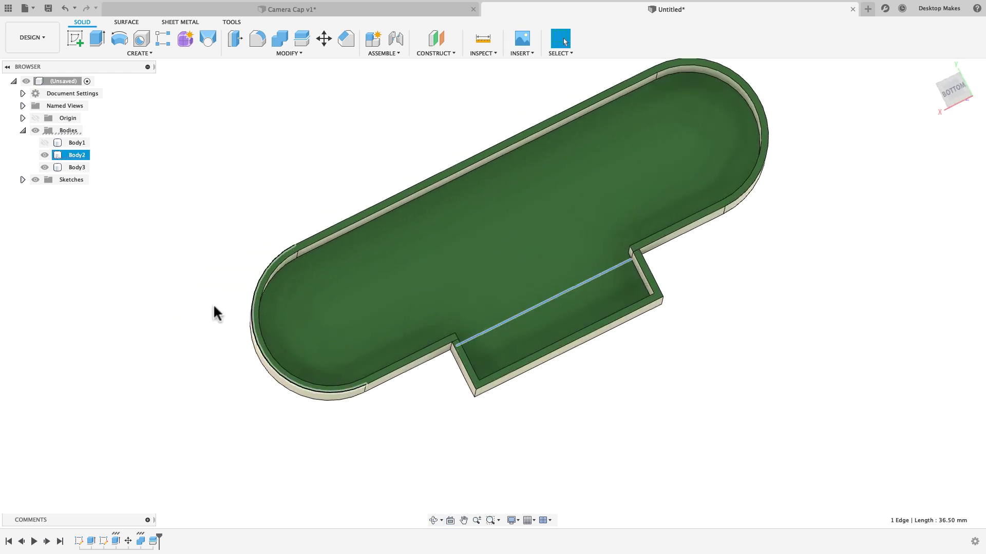
{"action": "left_click", "coordinate": [50, 167]}
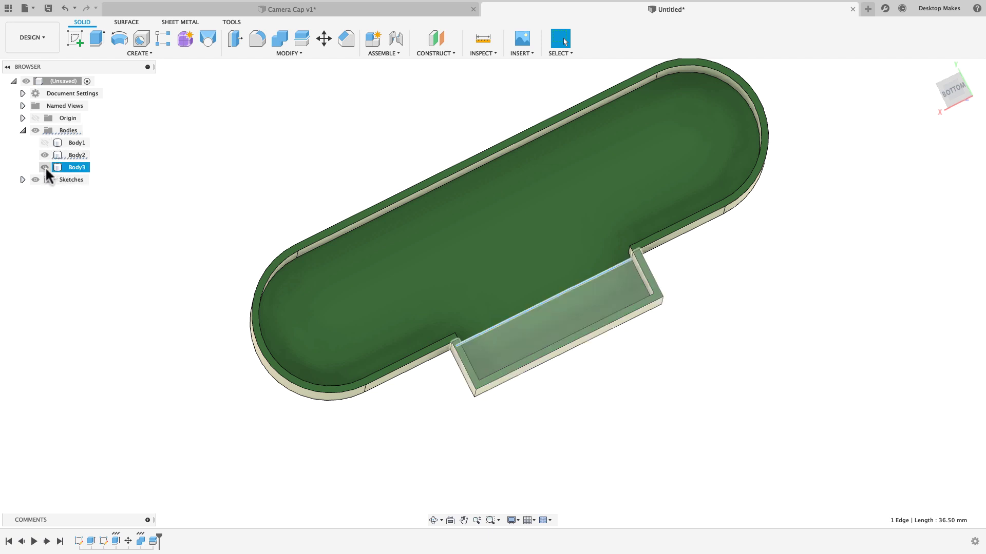
{"action": "left_click", "coordinate": [44, 167]}
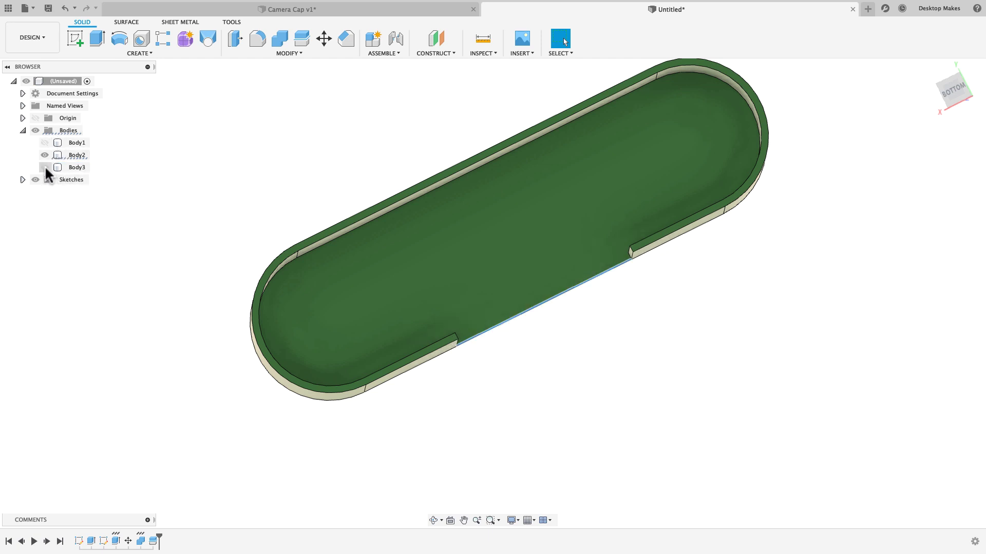
{"action": "left_click", "coordinate": [45, 168]}
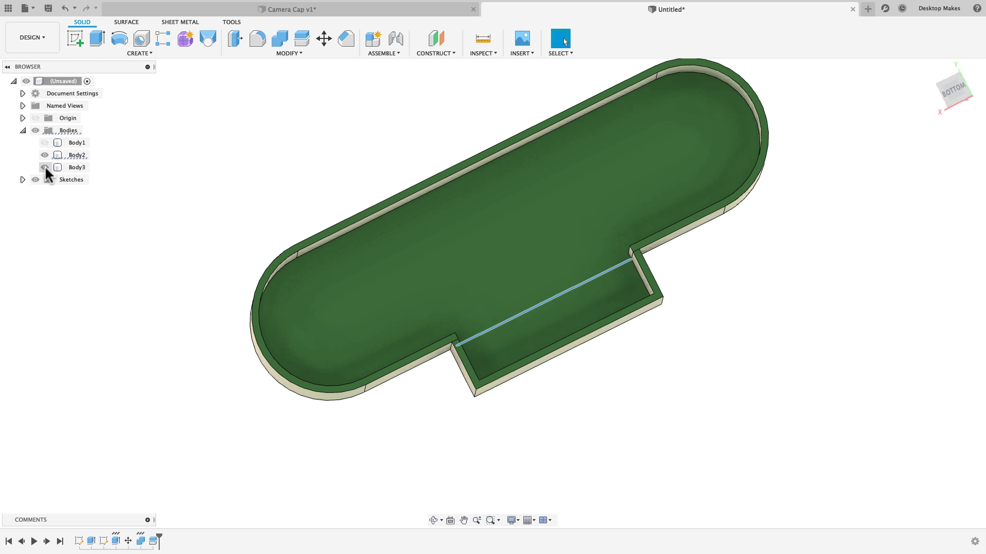
{"action": "left_click", "coordinate": [45, 167]}
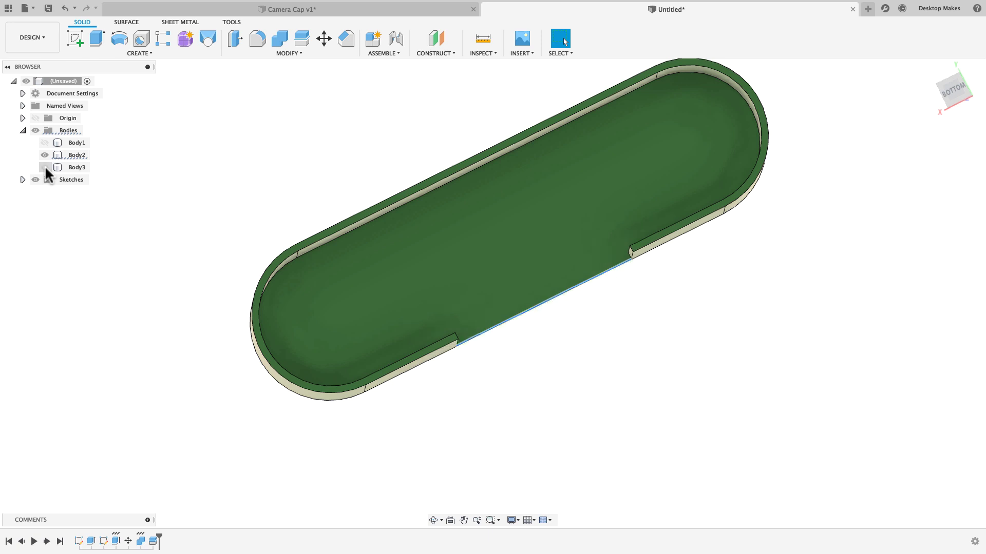
{"action": "left_click", "coordinate": [45, 168]}
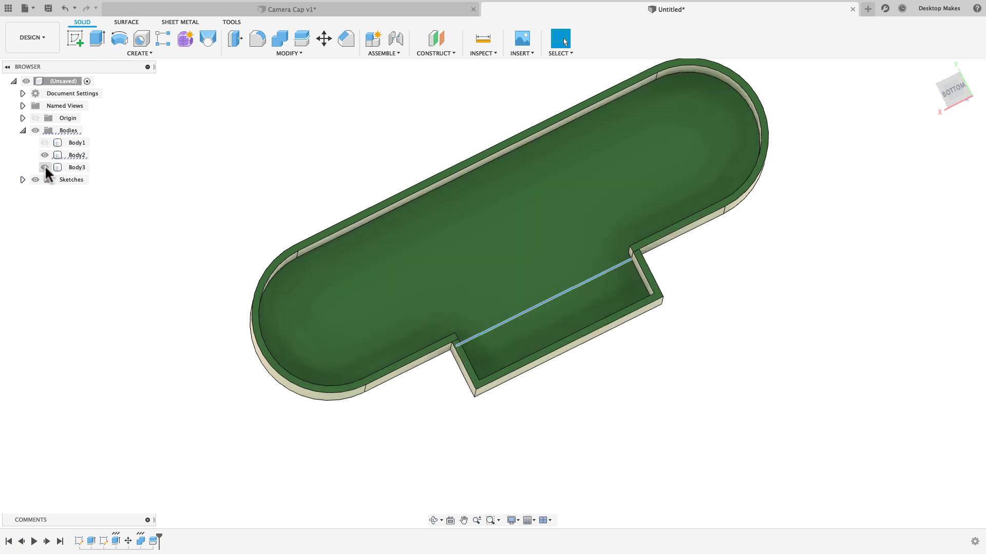
Remove Body3, the rectangular tab section, from the design
{"action": "right_click", "coordinate": [69, 164]}
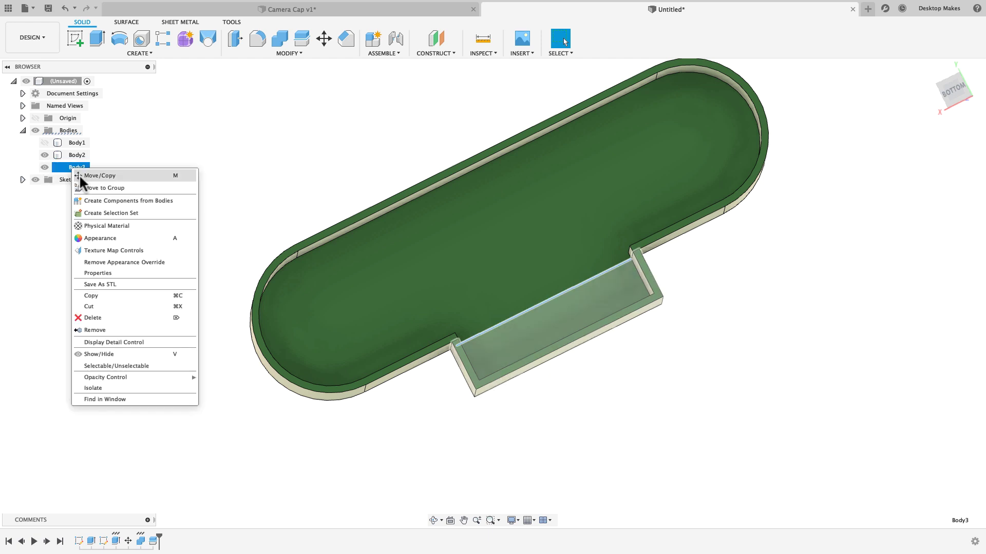
{"action": "left_click", "coordinate": [101, 330]}
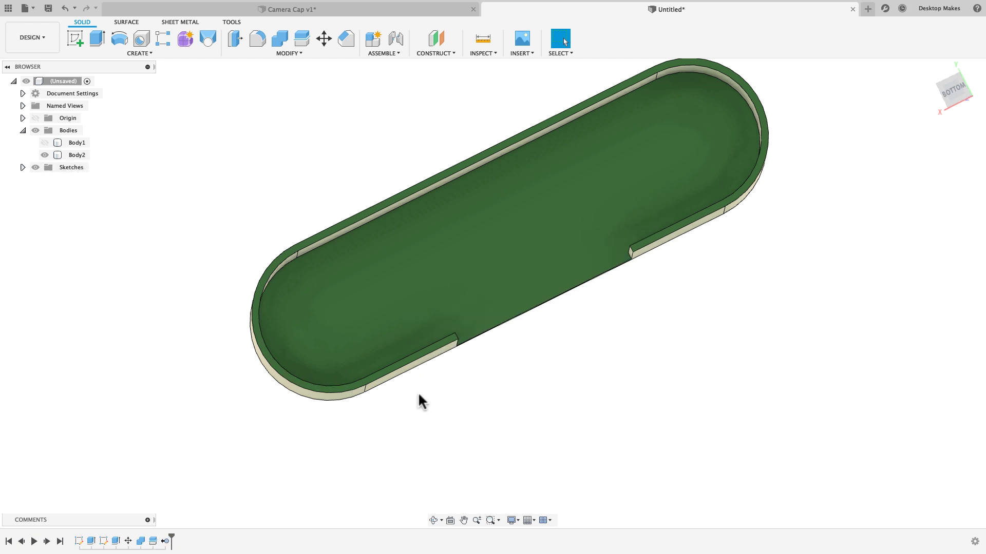
{"action": "middle_click_drag", "start_coordinate": [418, 392], "coordinate": [581, 406], "text": "shift"}
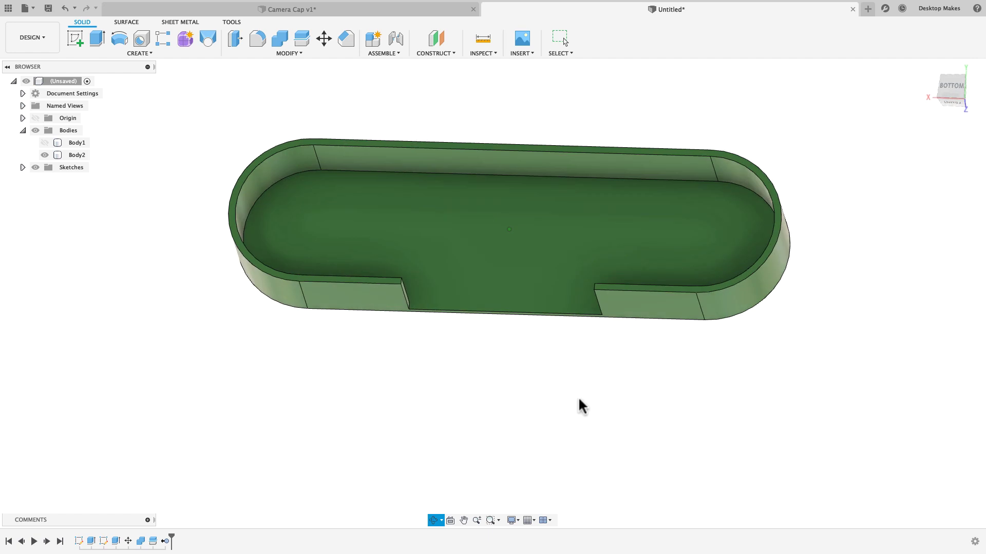
Show Body1 to inspect how it sits inside the cap, and hide it again to view the cavity from underneath
{"action": "left_click", "coordinate": [45, 145]}
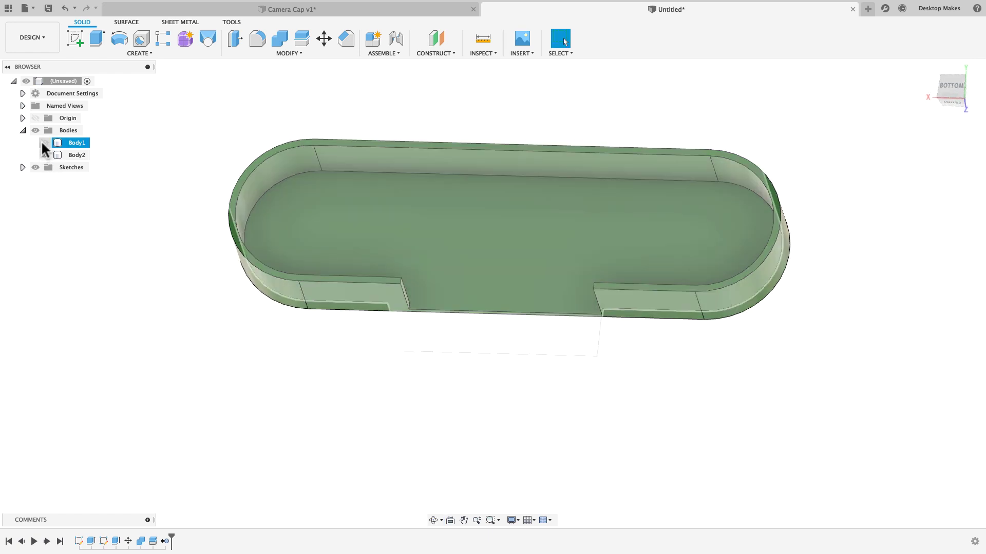
{"action": "left_click", "coordinate": [45, 143]}
{"action": "middle_click_drag", "start_coordinate": [170, 216], "coordinate": [313, 422], "text": "shift"}
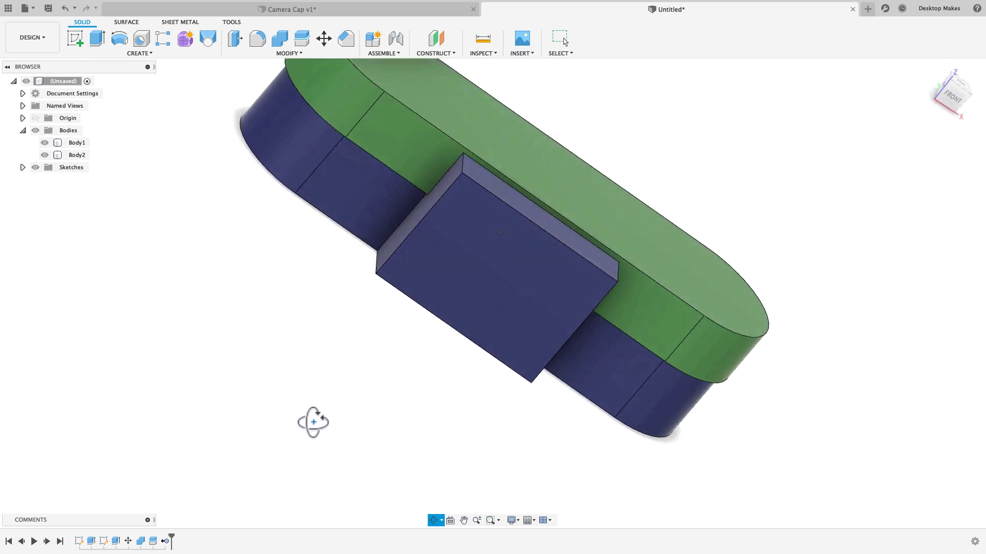
{"action": "left_click", "coordinate": [44, 143]}
{"action": "middle_click_drag", "start_coordinate": [192, 264], "coordinate": [324, 165], "text": "shift"}
{"action": "middle_click_drag", "start_coordinate": [926, 379], "coordinate": [818, 248], "text": "shift"}
Inspect the cavity's rounded end wall and long straight inner wall by selecting each face, and clear the selection
{"action": "left_click", "coordinate": [657, 129]}
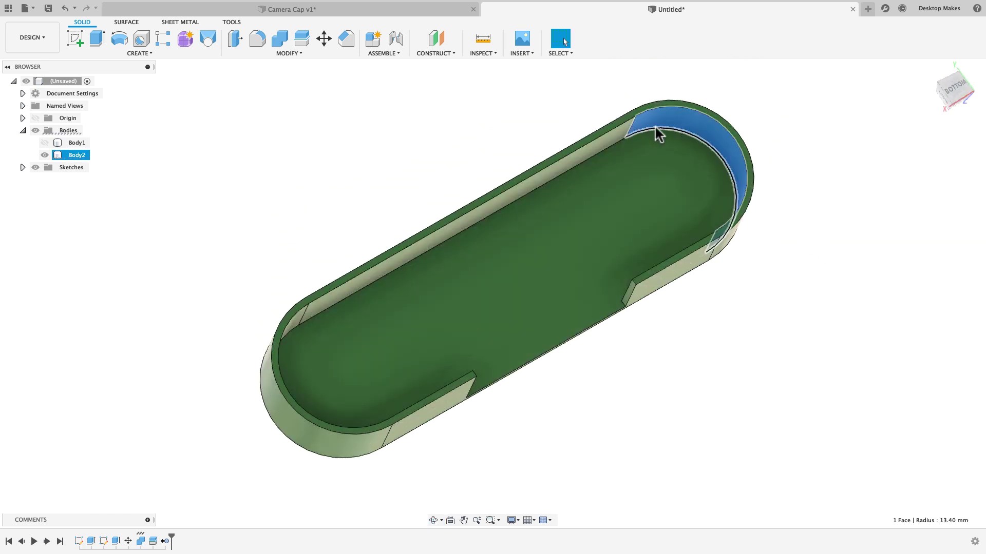
{"action": "left_click", "coordinate": [597, 141]}
{"action": "scroll", "coordinate": [583, 180], "scroll_direction": "up", "scroll_amount": 1}
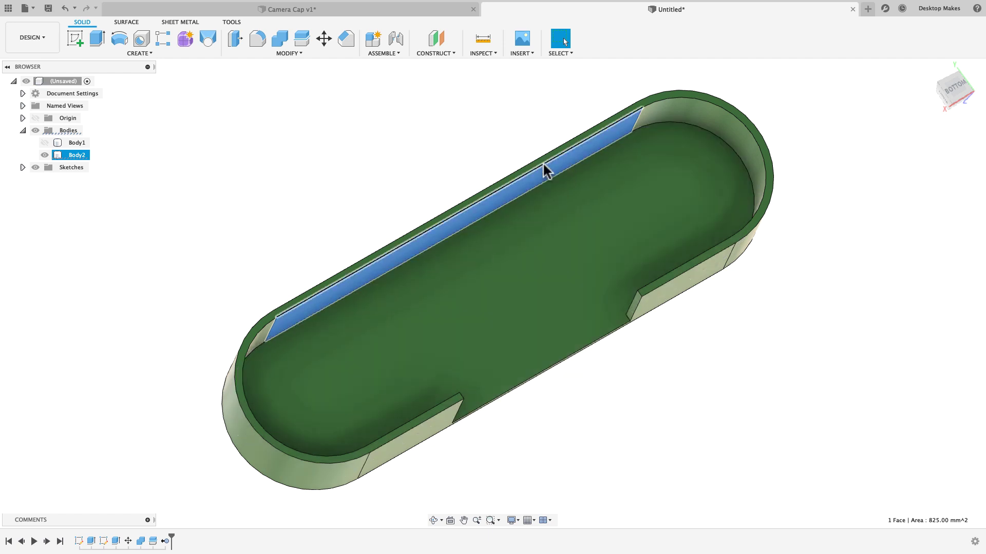
{"action": "left_click", "coordinate": [460, 147]}
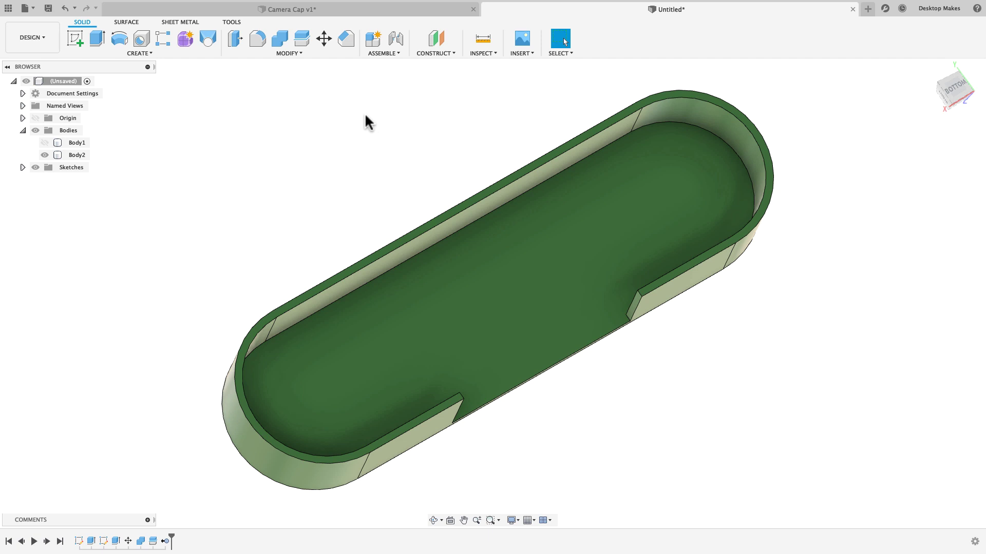
Start Press Pull and select the cap's five inner wall faces: both rounded ends, the long side and the two short segments
{"action": "left_click", "coordinate": [300, 53]}
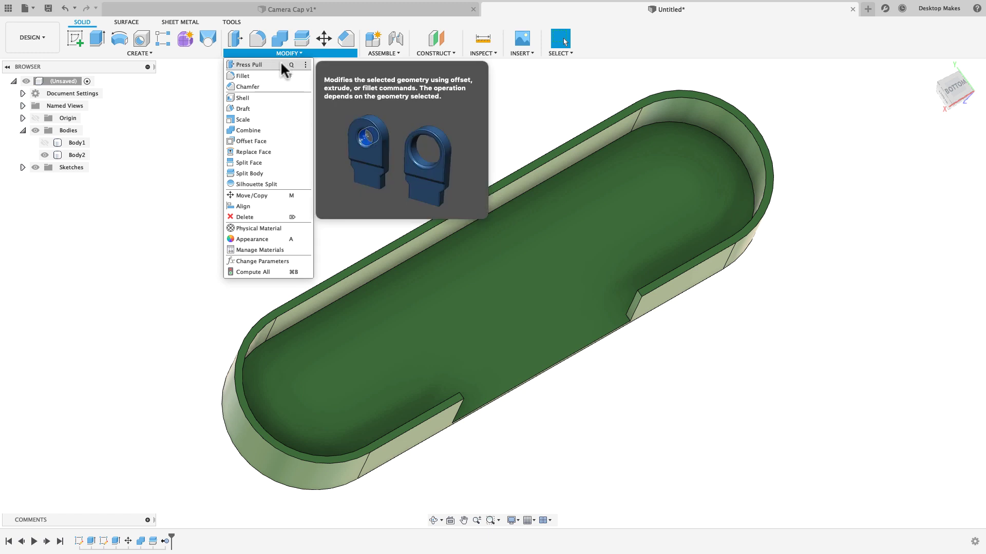
{"action": "left_click", "coordinate": [281, 64]}
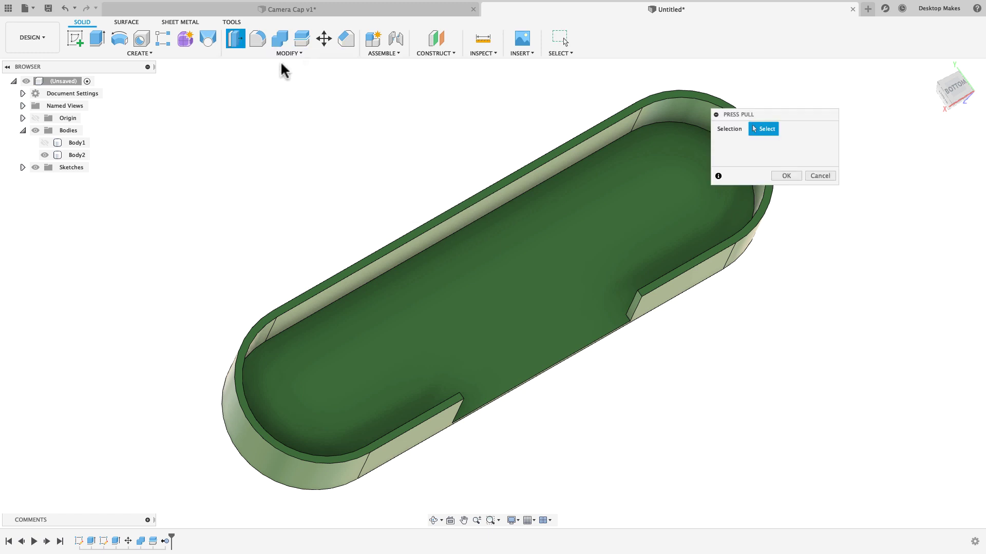
{"action": "middle_click_drag", "start_coordinate": [282, 69], "coordinate": [460, 244], "text": "shift"}
{"action": "left_click", "coordinate": [624, 246]}
{"action": "left_click", "coordinate": [651, 189]}
{"action": "left_click", "coordinate": [548, 204]}
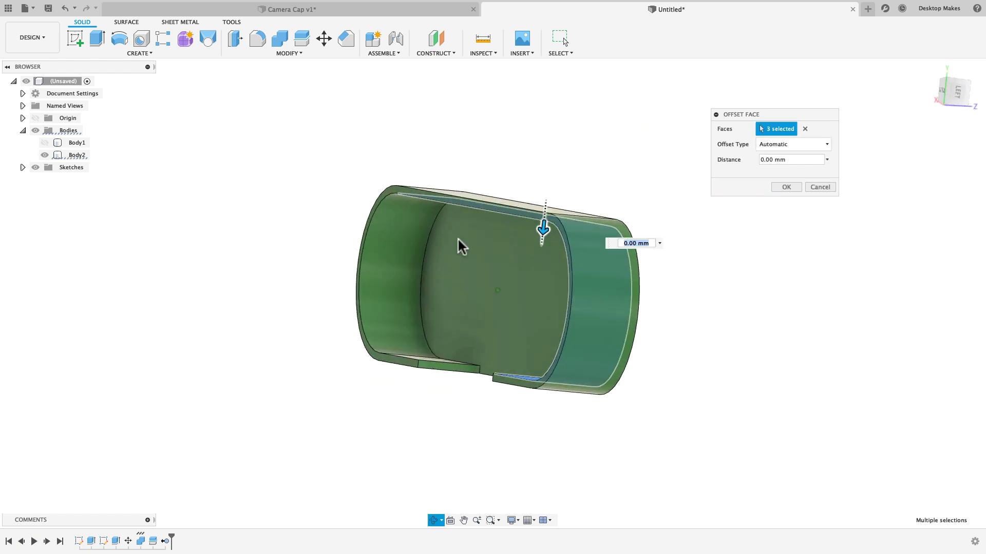
{"action": "left_click", "coordinate": [402, 260]}
{"action": "middle_click_drag", "start_coordinate": [402, 260], "coordinate": [404, 232], "text": "shift"}
{"action": "left_click", "coordinate": [316, 309]}
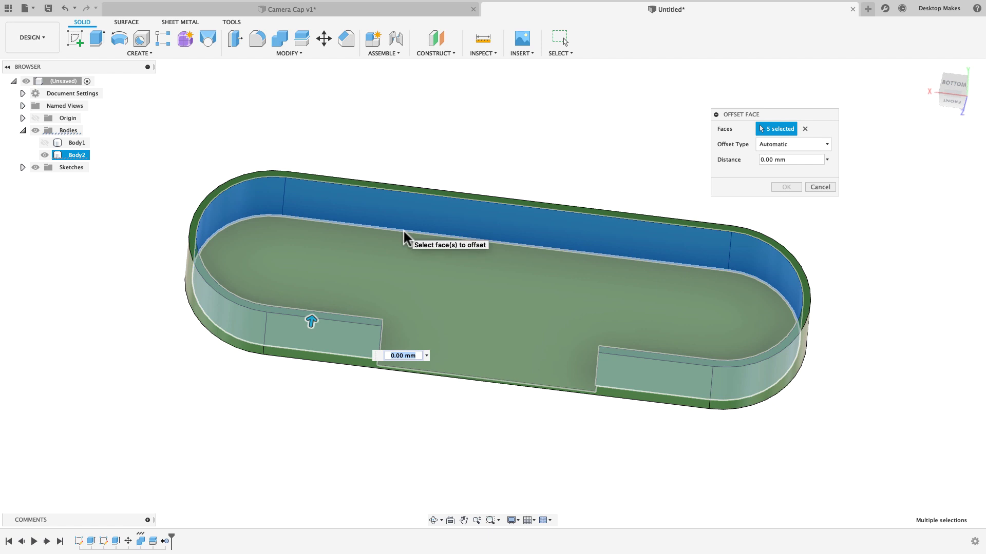
Preview offset distances of 1 mm and -1 mm on the selected inner wall faces
{"action": "type", "text": "-0."}
{"action": "middle_click_drag", "start_coordinate": [402, 258], "coordinate": [393, 294], "text": "shift"}
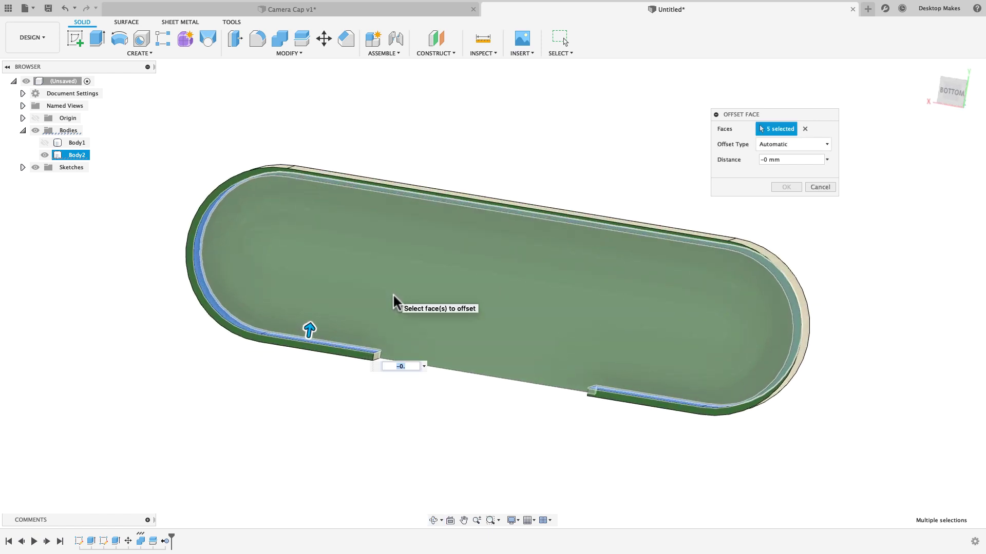
{"action": "type", "text": "1"}
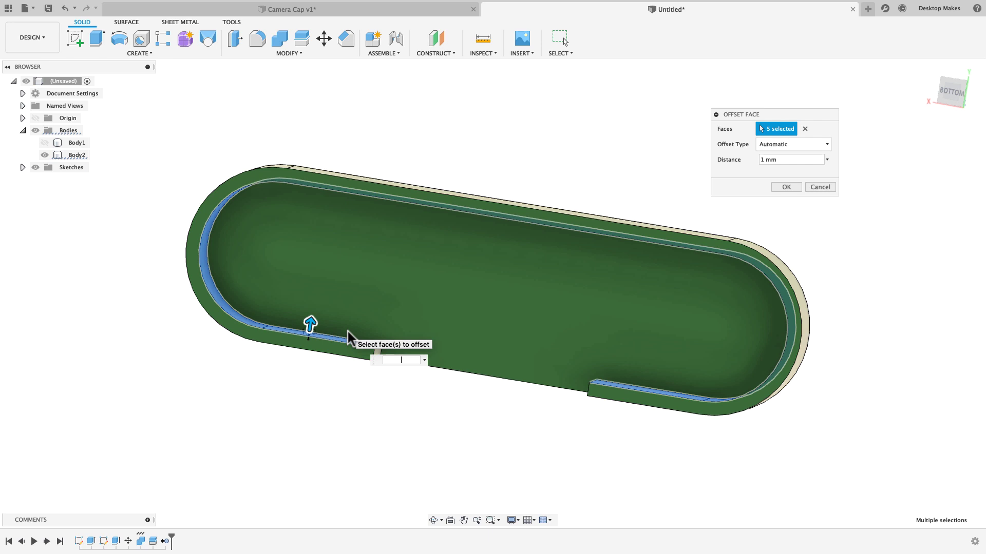
{"action": "type", "text": "1"}
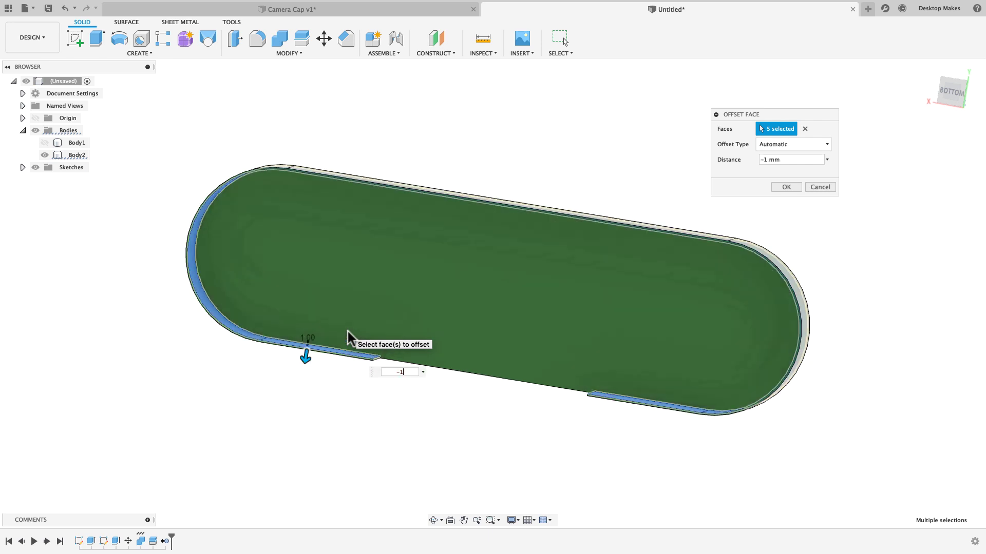
{"action": "key", "text": "Return"}
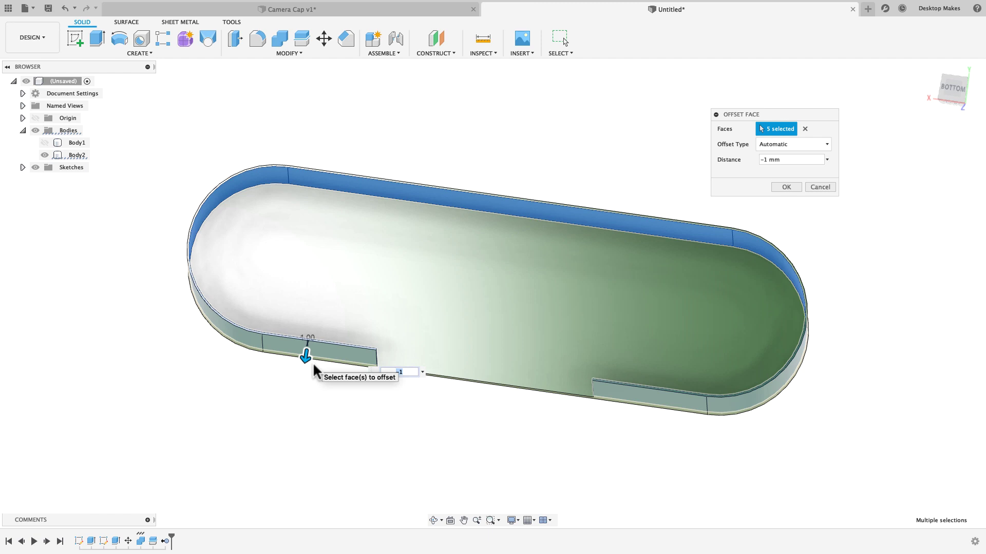
Offset the five inner wall faces by -0.1 mm to add clearance inside the cap
{"action": "type", "text": "-0."}
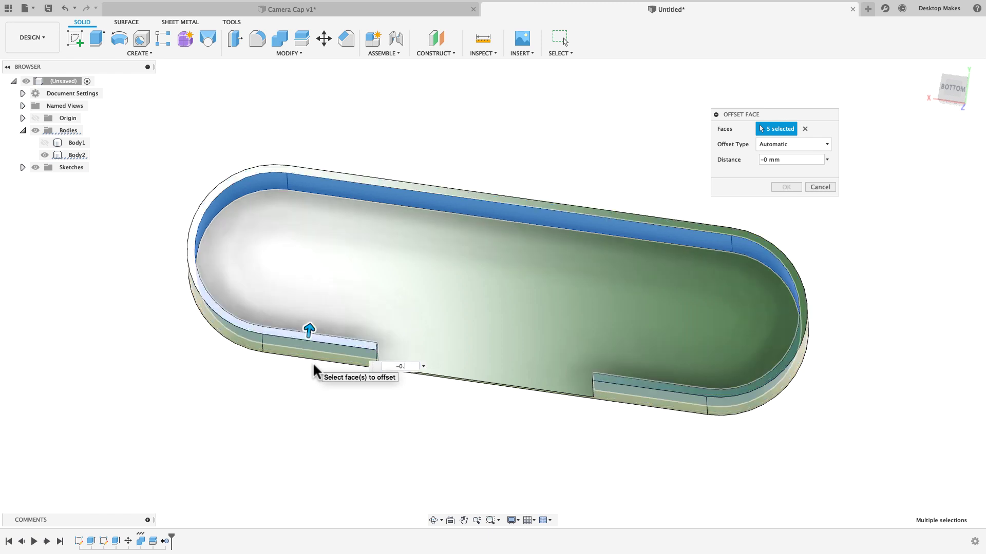
{"action": "type", "text": "1"}
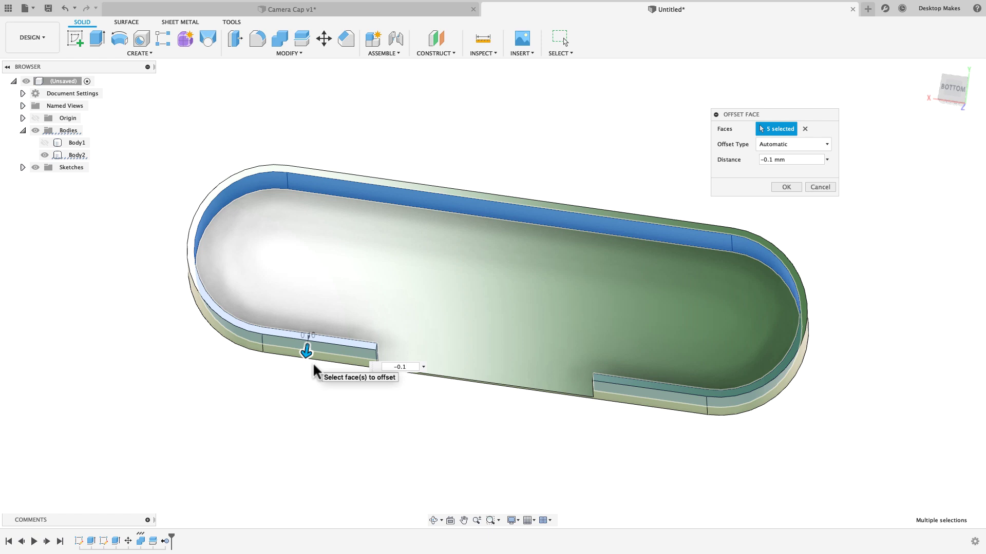
{"action": "key", "text": "Return"}
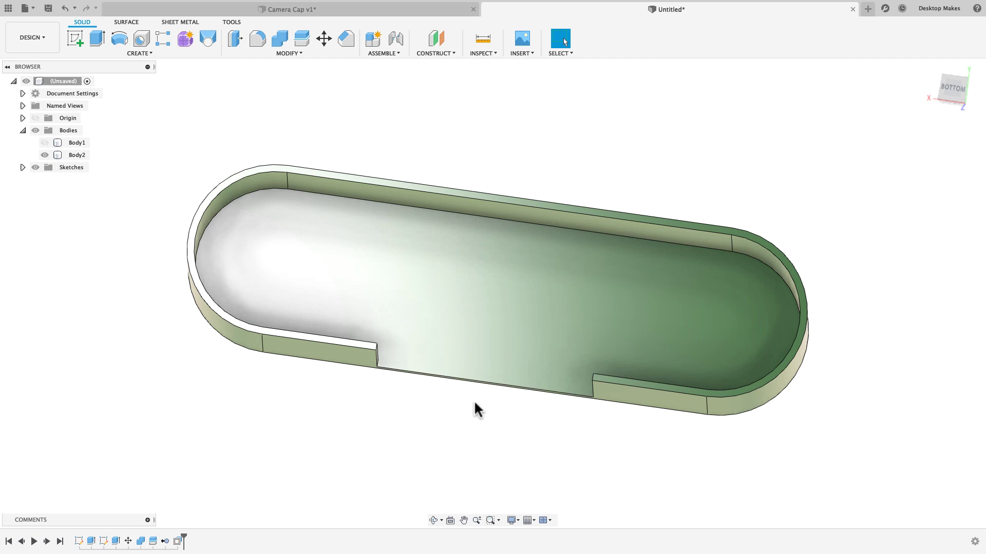
Show Body1 and examine from below the clearance gap between it and the cap's rounded inner wall
{"action": "mouse_move", "coordinate": [474, 400]}
{"action": "middle_mouse_down", "text": "shift"}
{"action": "mouse_move", "coordinate": [455, 392]}
{"action": "mouse_move", "coordinate": [470, 383]}
{"action": "middle_mouse_up", "text": "shift"}
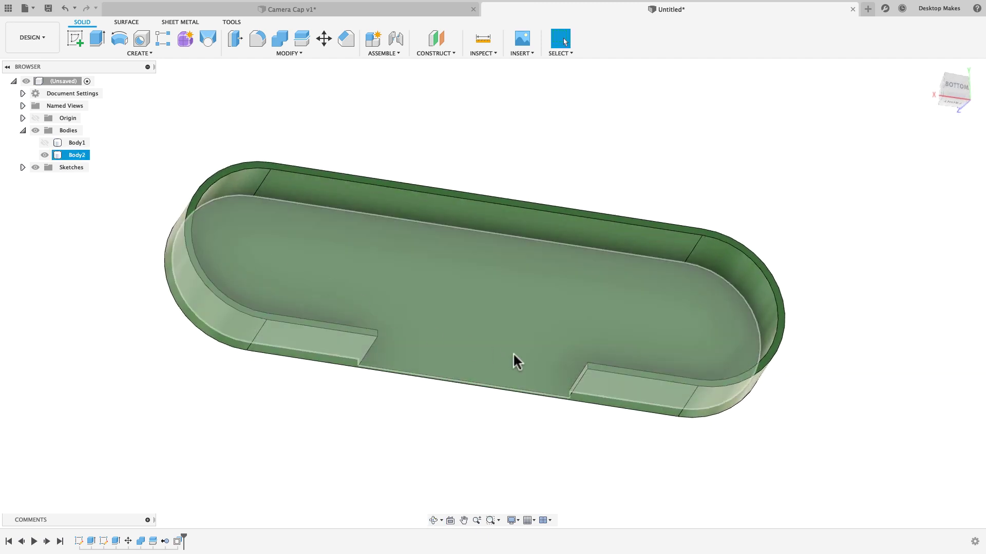
{"action": "left_click", "coordinate": [44, 143]}
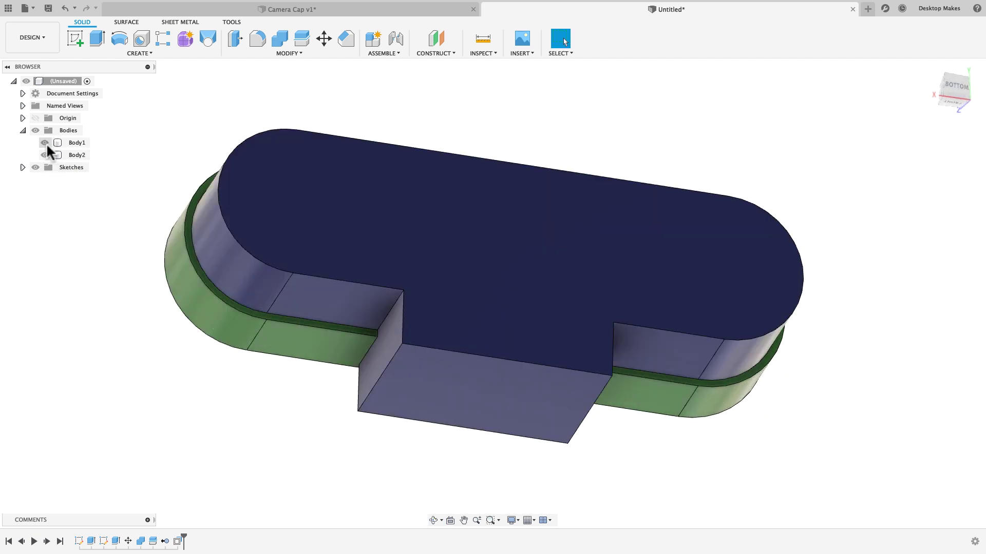
{"action": "middle_click_drag", "start_coordinate": [152, 171], "coordinate": [154, 207], "text": "shift"}
{"action": "left_click", "coordinate": [953, 94]}
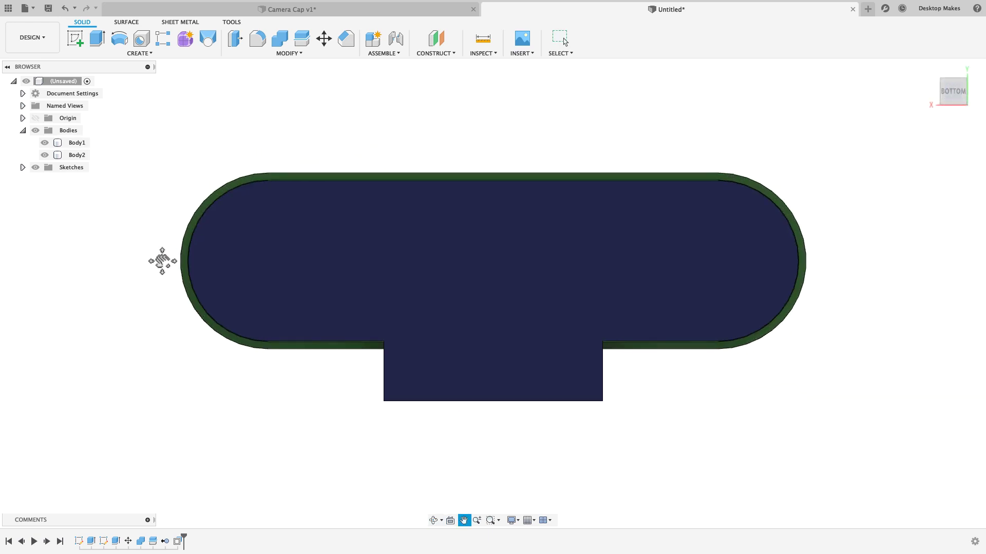
{"action": "scroll", "coordinate": [204, 272], "scroll_direction": "up", "scroll_amount": 3}
{"action": "scroll", "coordinate": [264, 278], "scroll_direction": "up", "scroll_amount": 5}
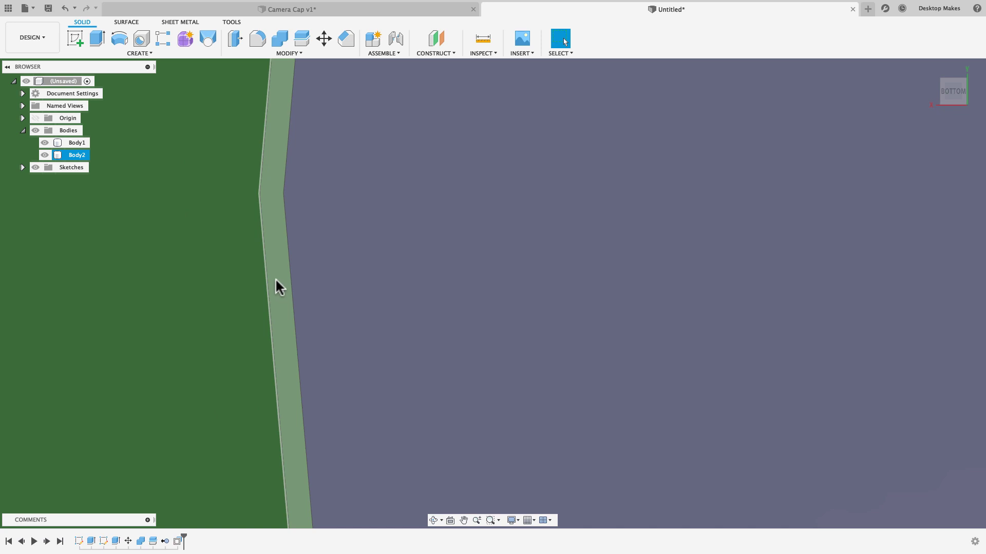
{"action": "left_click", "coordinate": [277, 278]}
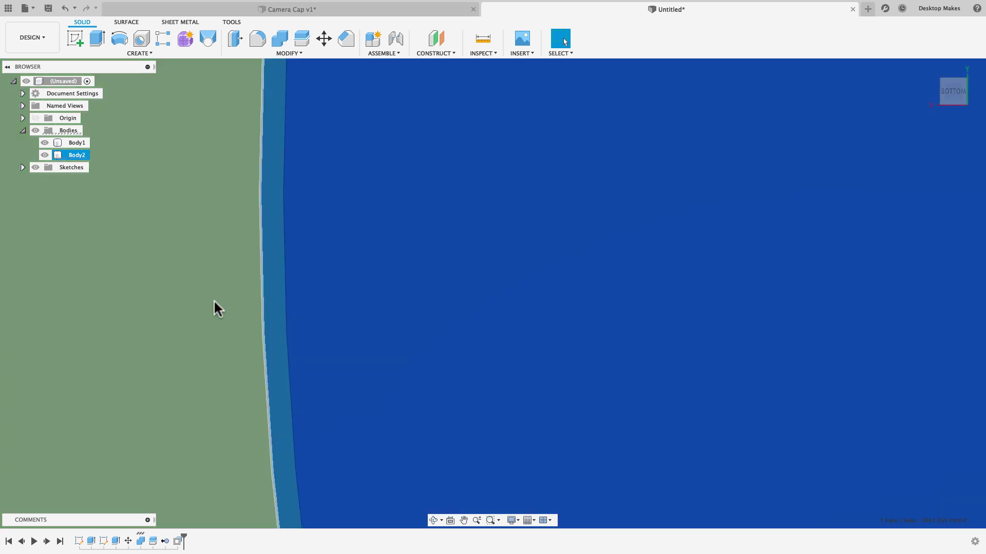
{"action": "left_click", "coordinate": [278, 277]}
{"action": "scroll", "coordinate": [276, 282], "scroll_direction": "down", "scroll_amount": 5}
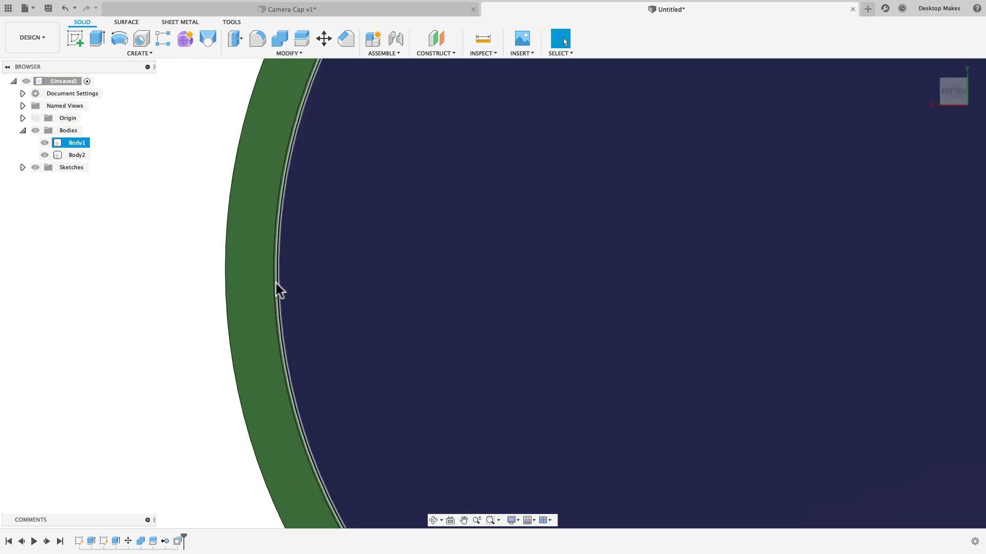
{"action": "scroll", "coordinate": [276, 281], "scroll_direction": "down", "scroll_amount": 5}
Examine where the side of Body1's rectangular tab meets the end of the cap wall, selecting an edge there
{"action": "middle_click_drag", "start_coordinate": [374, 297], "coordinate": [396, 363], "text": "shift"}
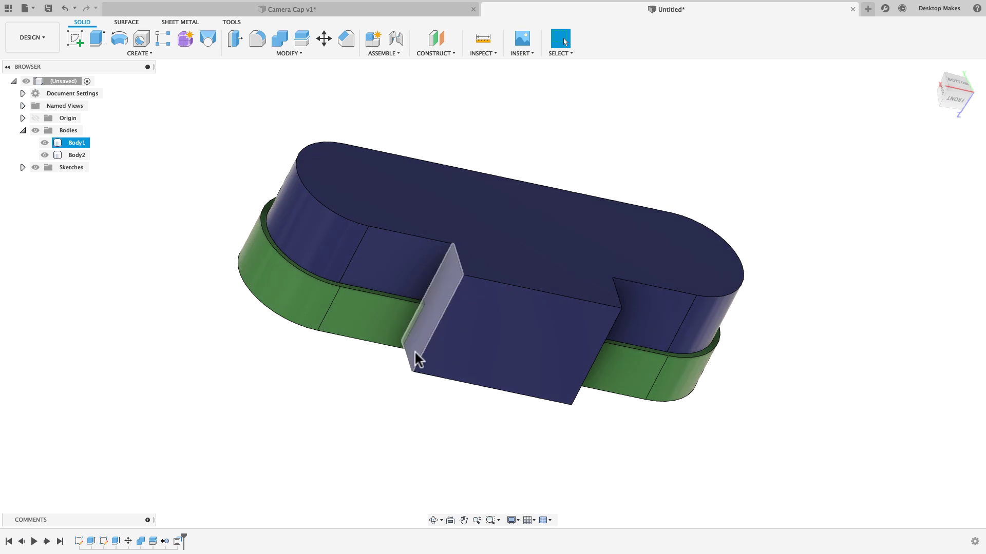
{"action": "scroll", "coordinate": [415, 353], "scroll_direction": "up", "scroll_amount": 5}
{"action": "left_click", "coordinate": [408, 286]}
{"action": "middle_click_drag", "start_coordinate": [433, 271], "coordinate": [430, 283], "text": "shift"}
{"action": "middle_click_drag", "start_coordinate": [433, 245], "coordinate": [460, 244], "text": "shift"}
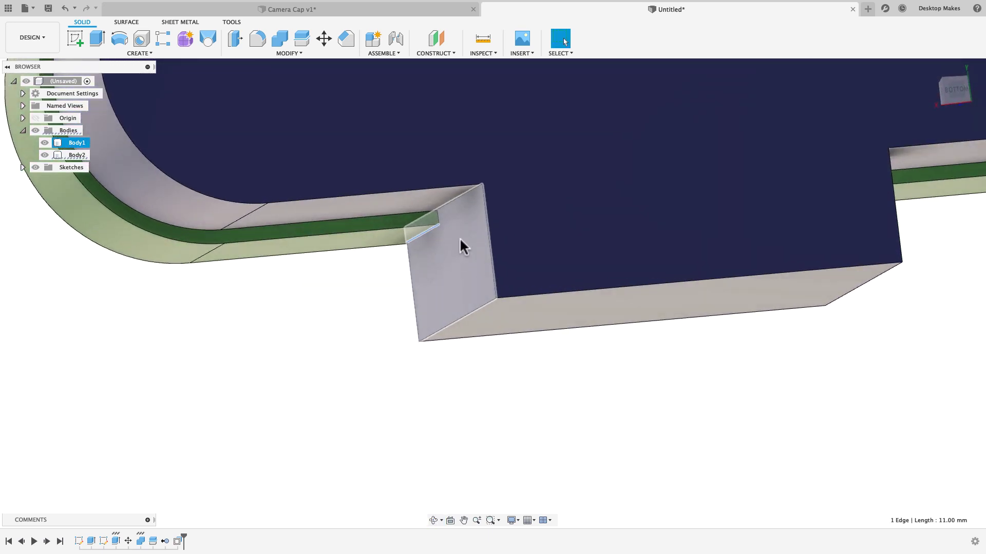
Hide Body1 and extrude the wall's end face on one side of the cap's tab opening by -1 mm as a cut
{"action": "left_click", "coordinate": [45, 143]}
{"action": "middle_click_drag", "start_coordinate": [738, 352], "coordinate": [717, 347]}
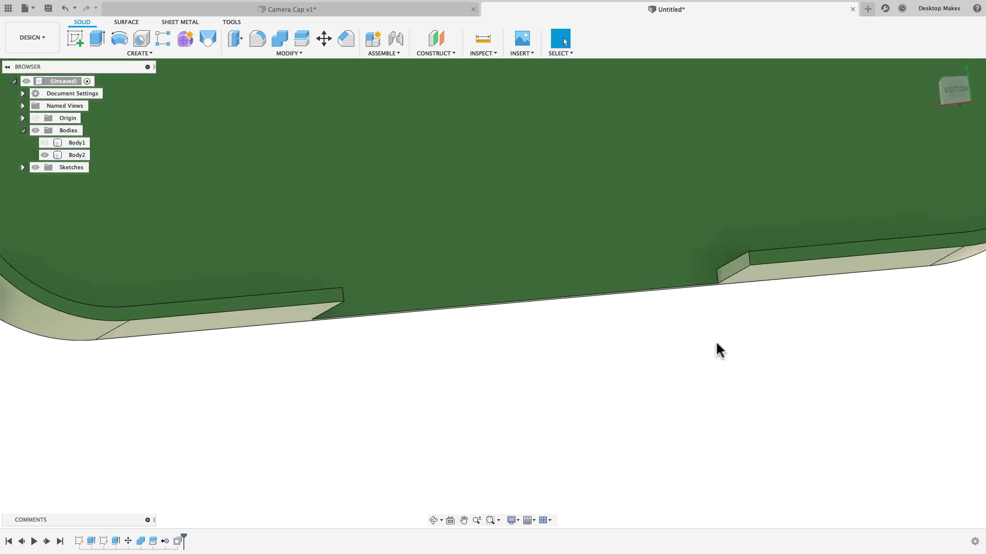
{"action": "key", "text": "e"}
{"action": "left_click", "coordinate": [729, 268]}
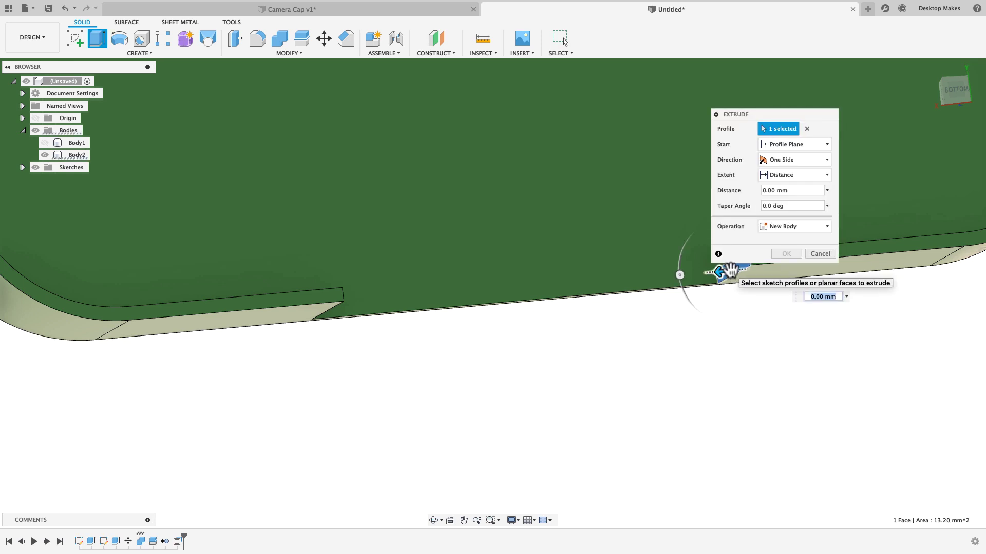
{"action": "type", "text": "-1"}
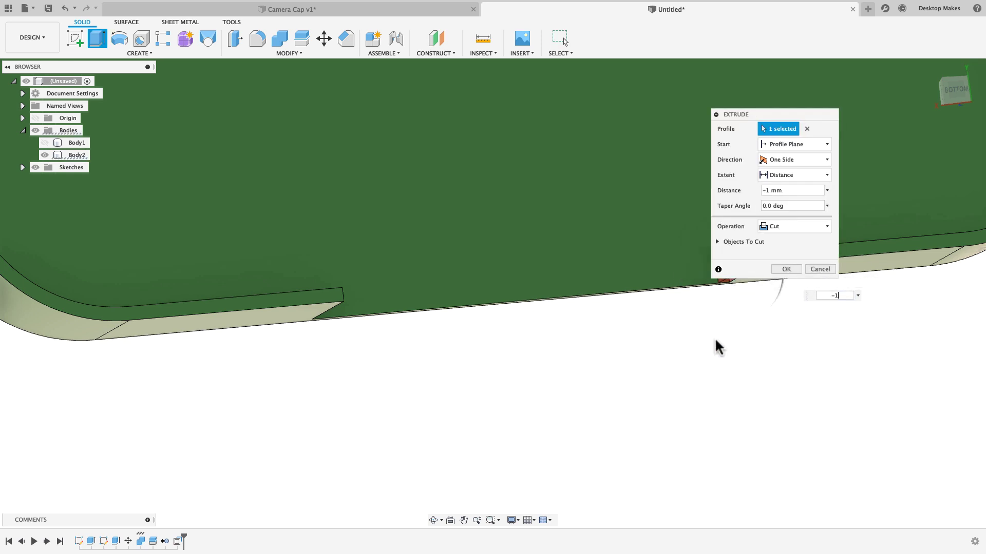
{"action": "middle_click_drag", "start_coordinate": [715, 346], "coordinate": [549, 443]}
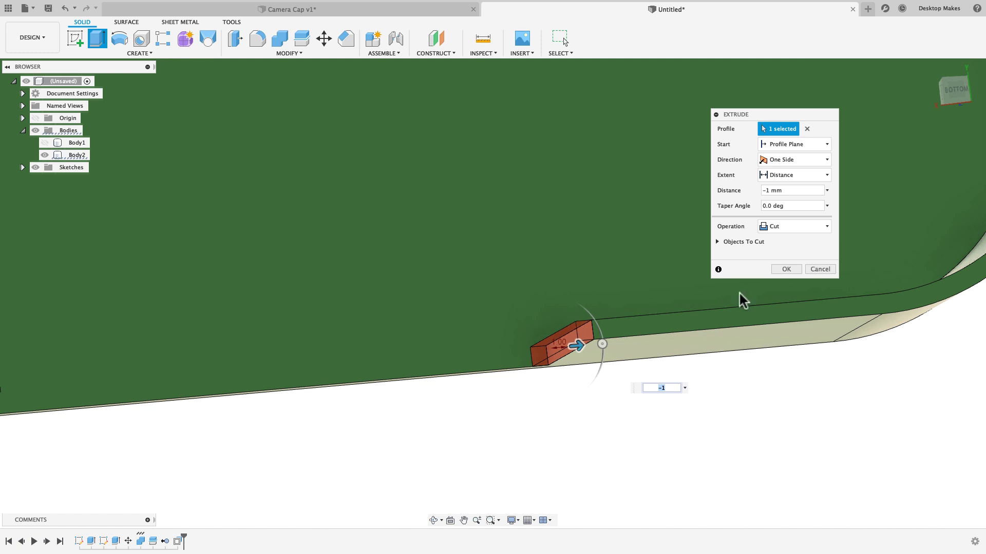
{"action": "left_click", "coordinate": [780, 270]}
Extrude the wall's end face on the opposite side of the tab opening inward to cut it back as well
{"action": "middle_click_drag", "start_coordinate": [479, 307], "coordinate": [475, 287], "text": "shift"}
{"action": "left_click", "coordinate": [377, 313]}
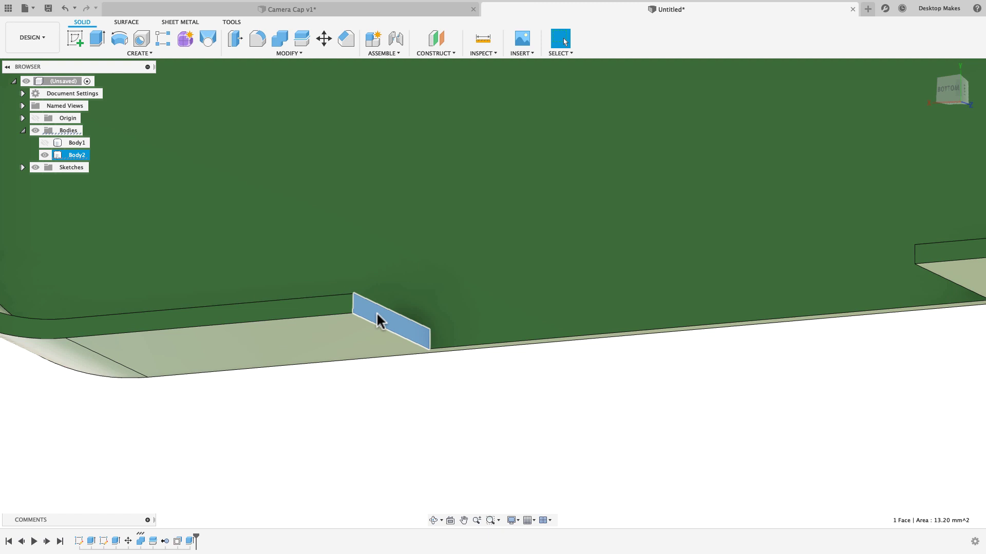
{"action": "key", "text": "e"}
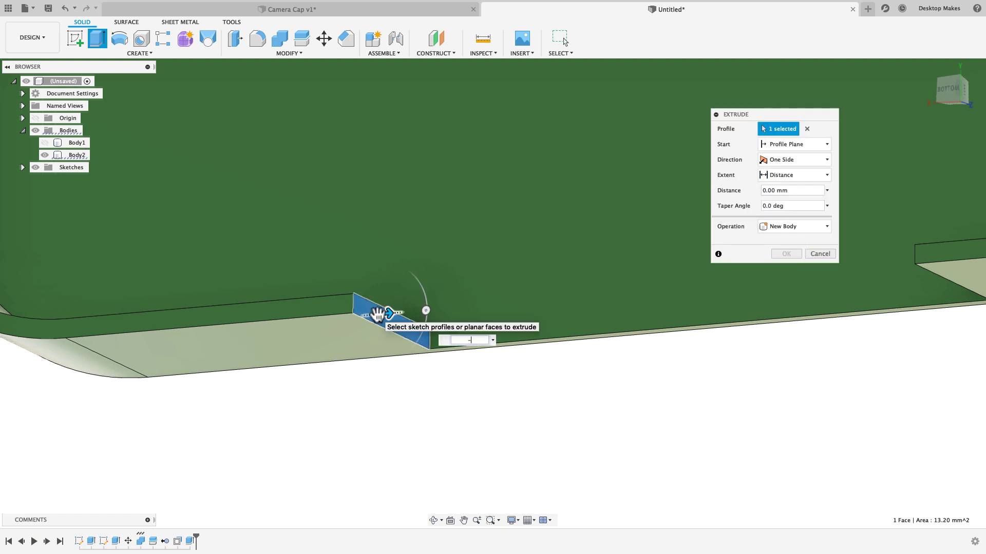
{"action": "key", "text": "Escape"}
Fillet the four vertical edges of the wall ends beside the cap's tab opening with a 0.5 mm radius
{"action": "scroll", "coordinate": [377, 312], "scroll_direction": "down", "scroll_amount": 6}
{"action": "middle_click_drag", "start_coordinate": [378, 313], "coordinate": [479, 303]}
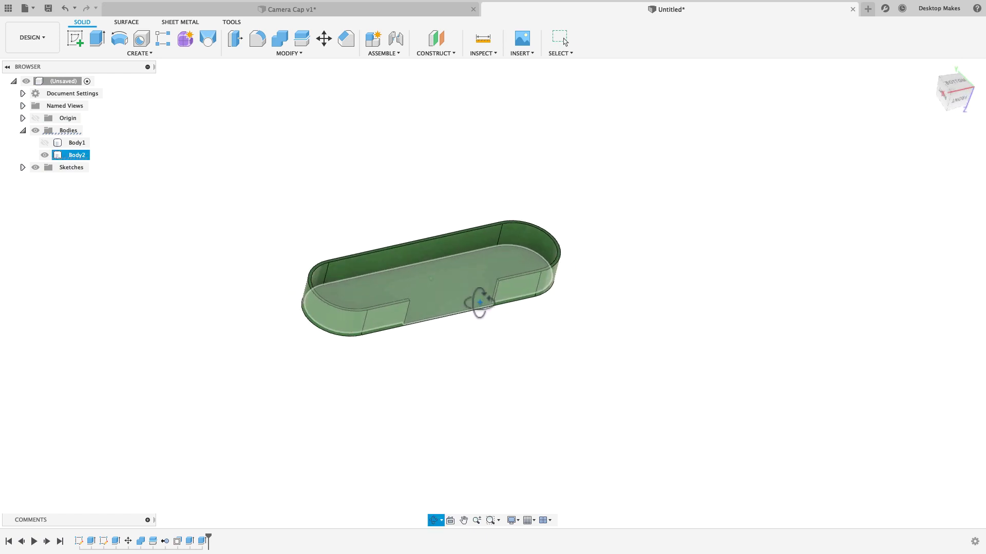
{"action": "scroll", "coordinate": [479, 300], "scroll_direction": "up", "scroll_amount": 5}
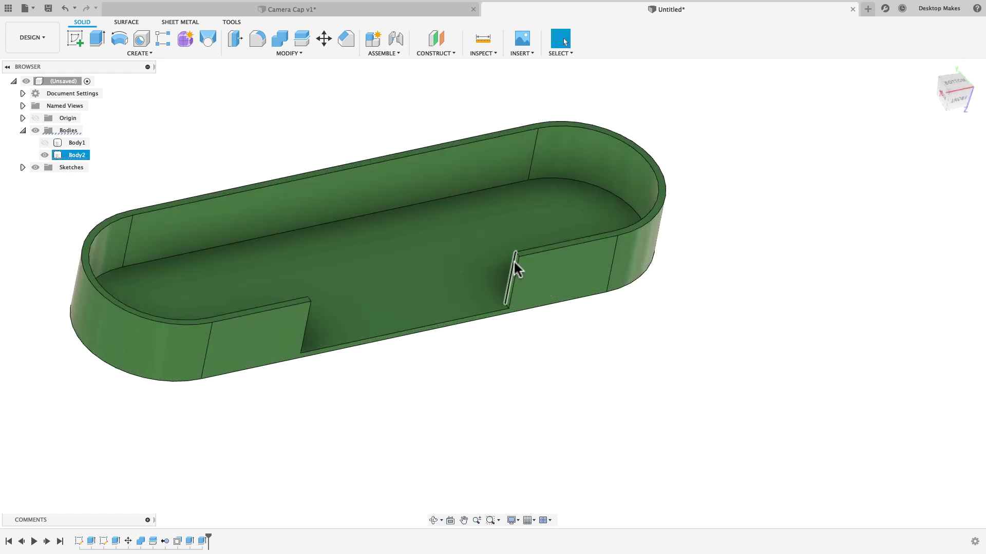
{"action": "scroll", "coordinate": [513, 262], "scroll_direction": "up", "scroll_amount": 3}
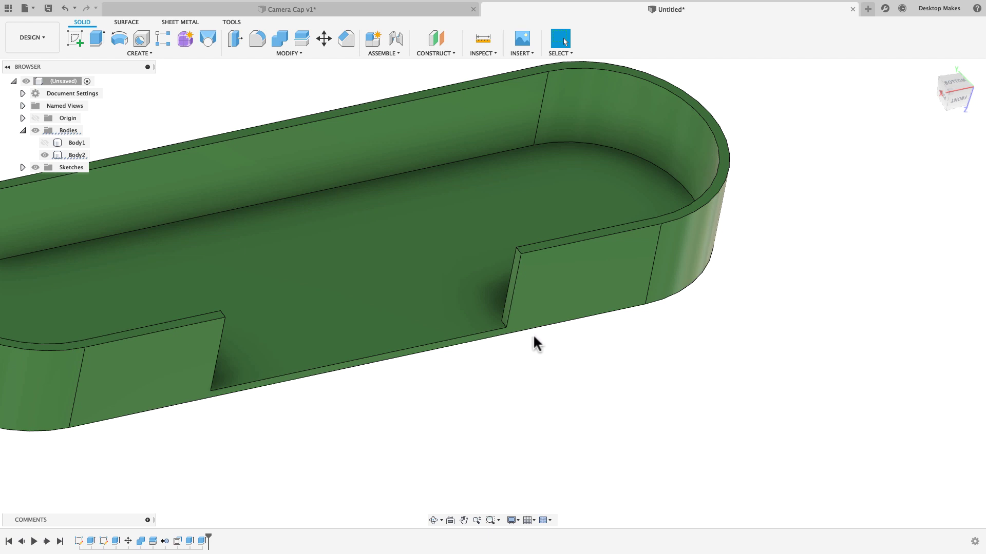
{"action": "key", "text": "f"}
{"action": "left_click", "coordinate": [510, 296]}
{"action": "middle_click_drag", "start_coordinate": [515, 282], "coordinate": [226, 362], "text": "shift"}
{"action": "left_click", "coordinate": [292, 316]}
{"action": "left_click", "coordinate": [291, 319]}
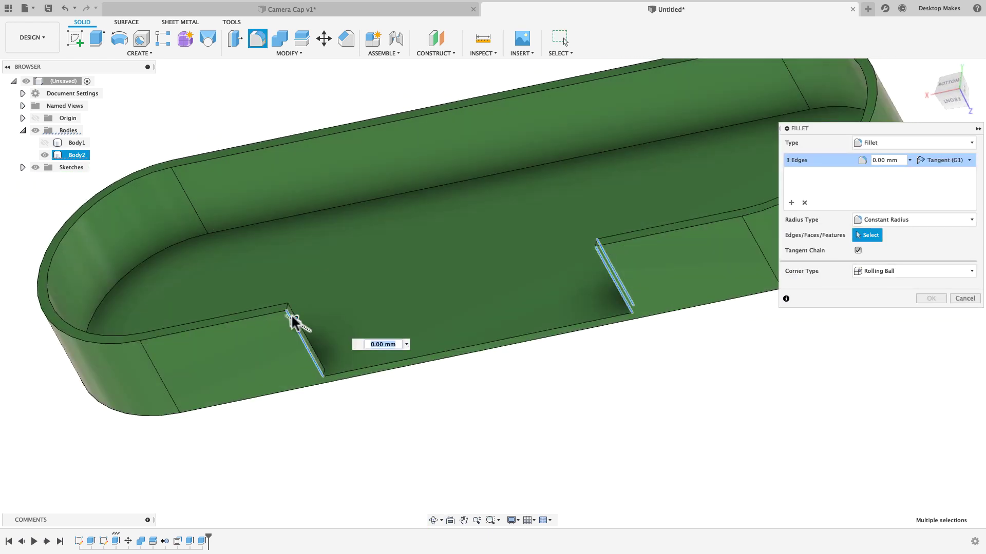
{"action": "middle_click_drag", "start_coordinate": [293, 319], "coordinate": [339, 324], "text": "shift"}
{"action": "type", "text": "0"}
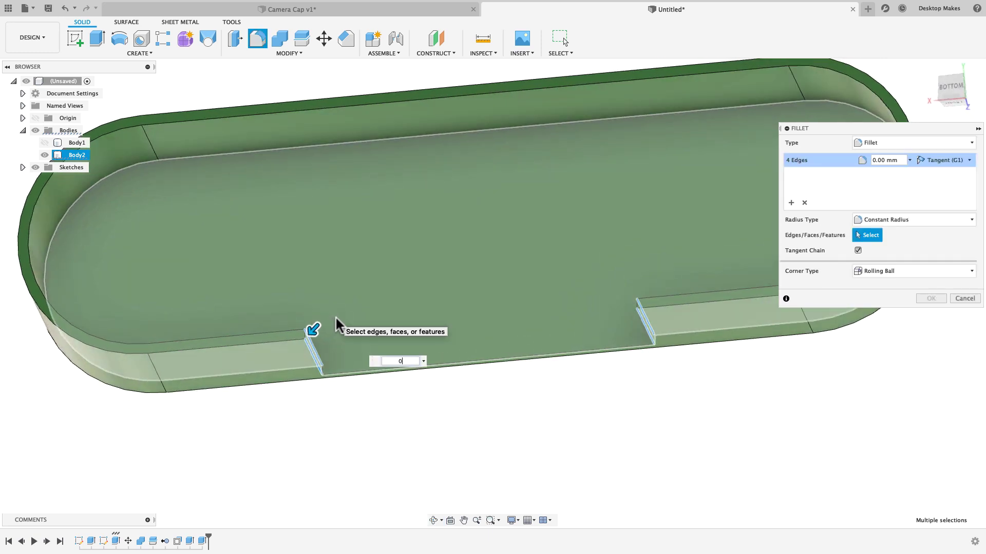
{"action": "type", "text": ".5"}
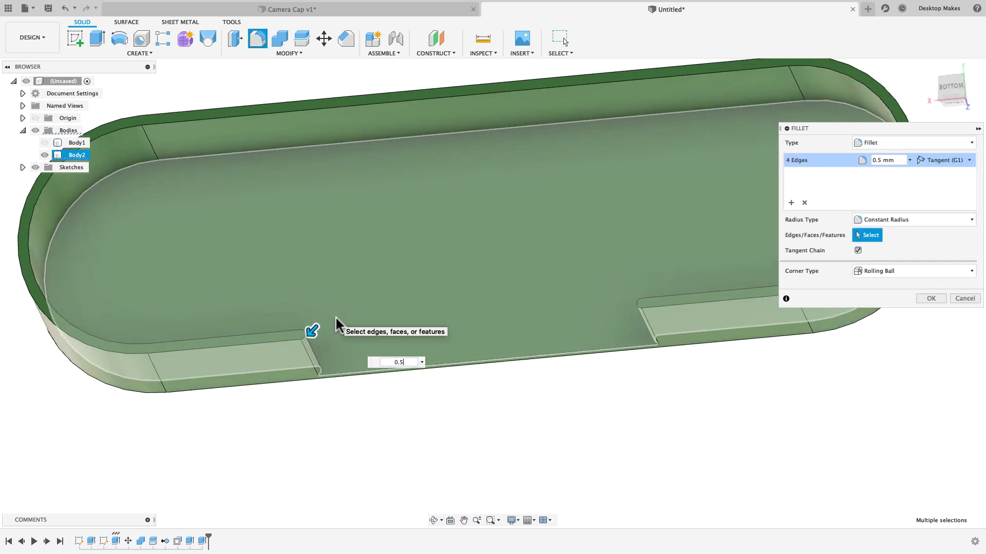
{"action": "key", "text": "Return"}
Show Body1 inside the cap and examine how the two bodies fit together from below, from the end and from above
{"action": "scroll", "coordinate": [355, 339], "scroll_direction": "down", "scroll_amount": 3}
{"action": "middle_click_drag", "start_coordinate": [359, 348], "coordinate": [195, 264], "text": "shift"}
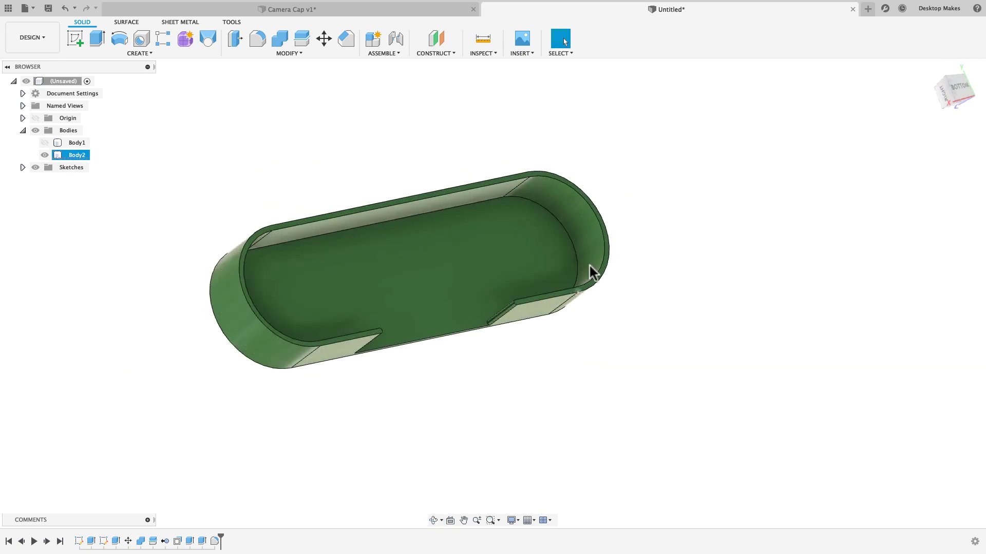
{"action": "left_click", "coordinate": [41, 146]}
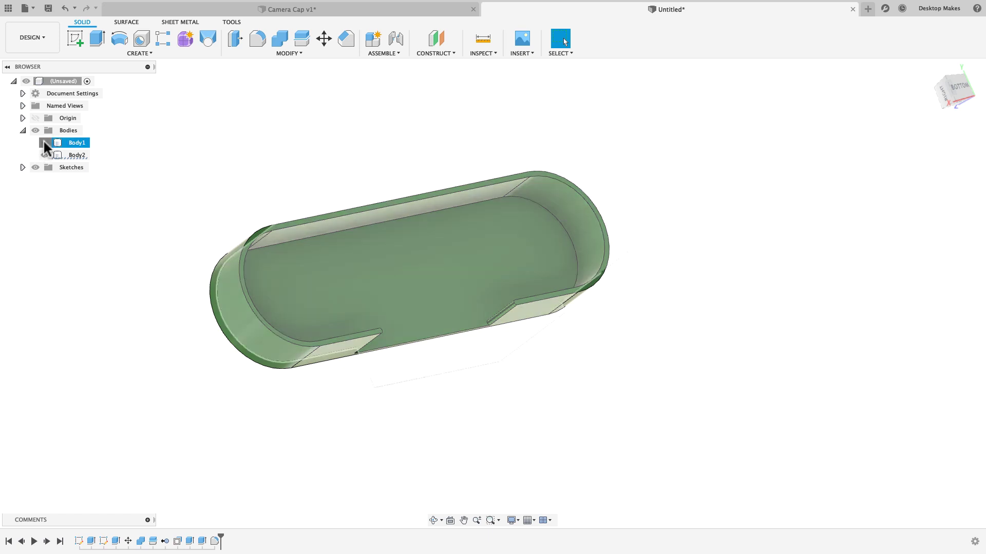
{"action": "left_click", "coordinate": [45, 155]}
{"action": "middle_click_drag", "start_coordinate": [689, 341], "coordinate": [609, 334], "text": "shift"}
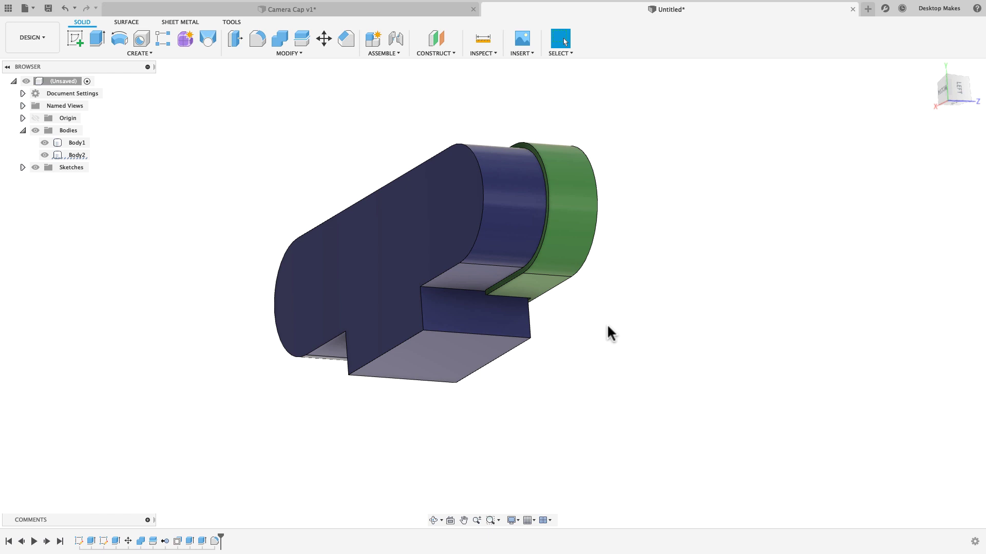
{"action": "middle_click_drag", "start_coordinate": [614, 329], "coordinate": [464, 359], "text": "shift"}
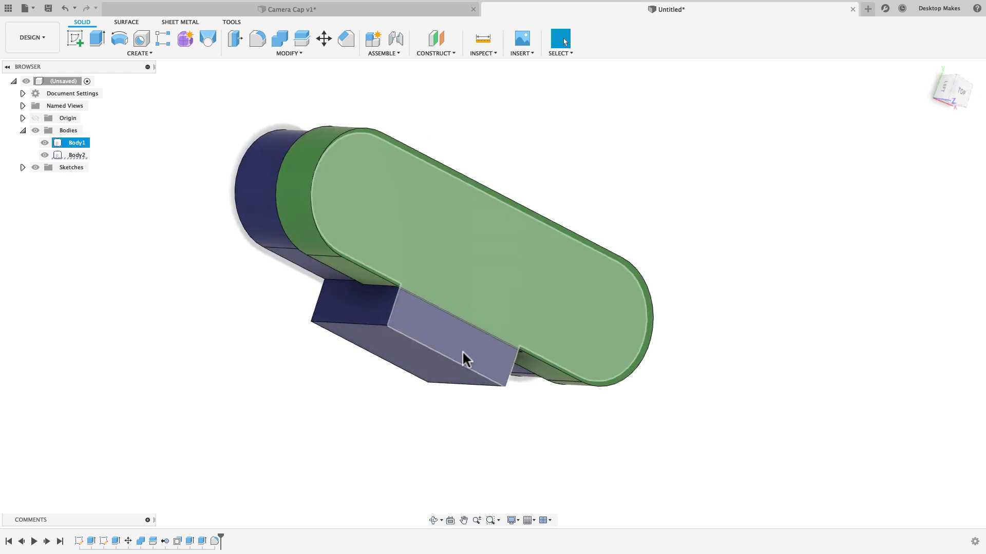
{"action": "left_click", "coordinate": [464, 359]}
{"action": "middle_click_drag", "start_coordinate": [627, 413], "coordinate": [725, 391], "text": "shift"}
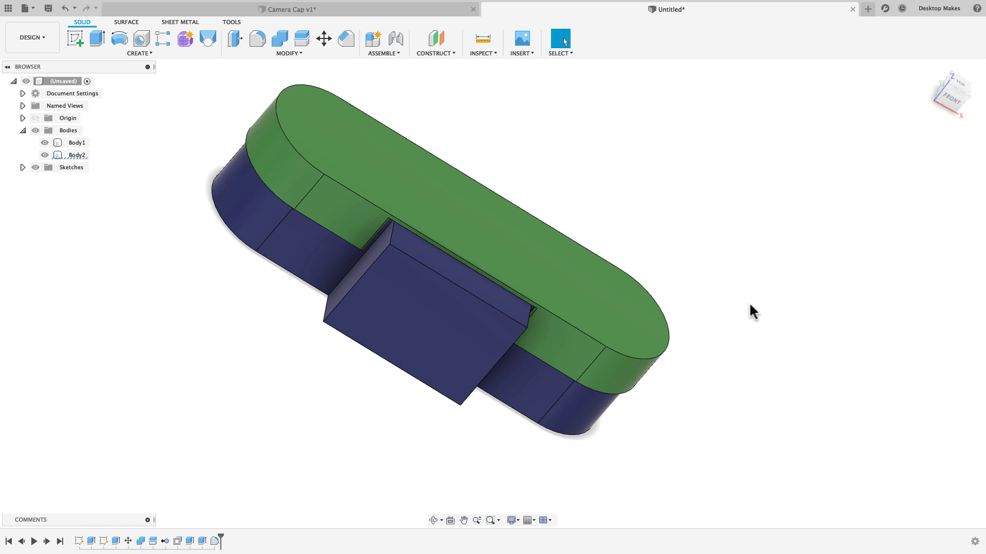
{"action": "middle_click_drag", "start_coordinate": [776, 407], "coordinate": [809, 402], "text": "shift"}
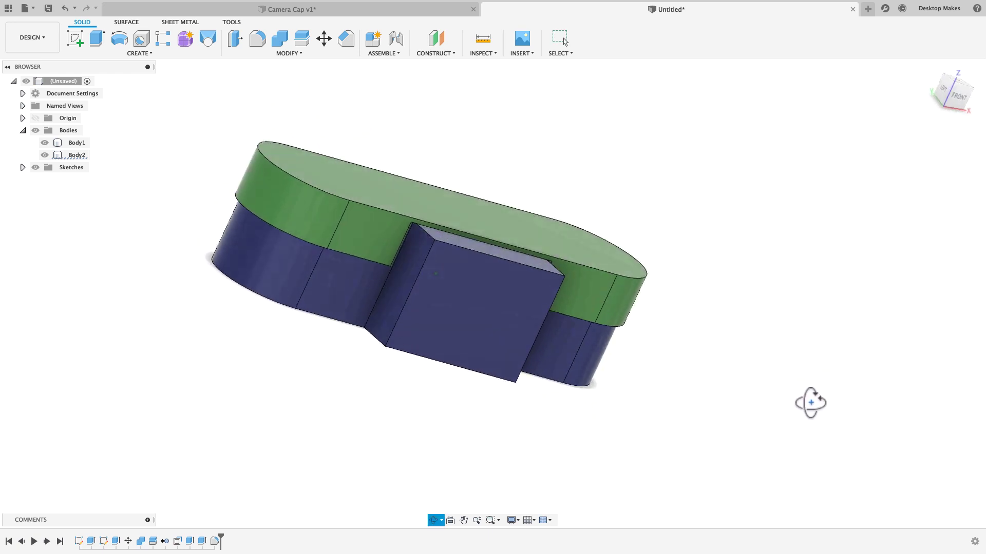
Examine the gaps between the cap's wall ends and both sides of Body1's rectangular tab
{"action": "left_click", "coordinate": [492, 325]}
{"action": "left_click", "coordinate": [331, 362]}
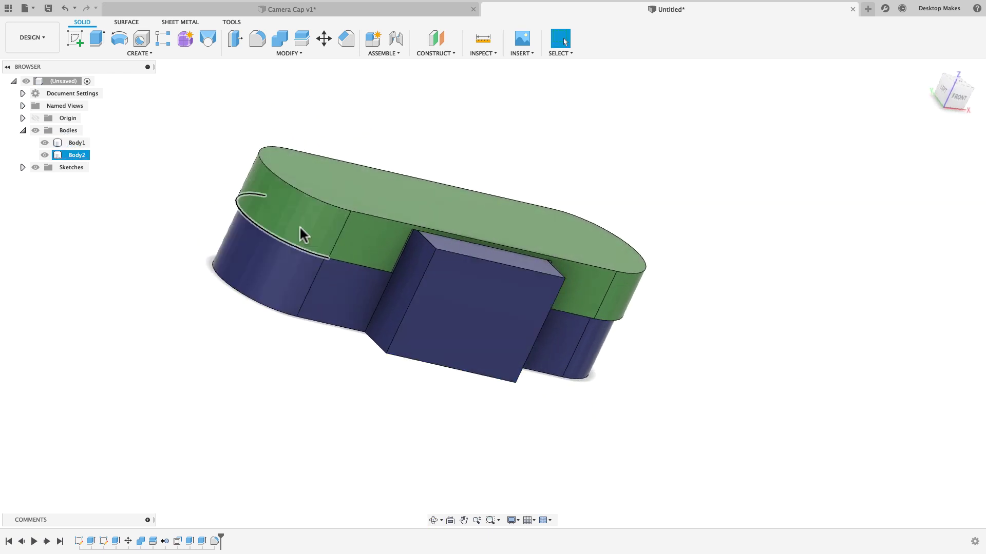
{"action": "middle_click_drag", "start_coordinate": [418, 253], "coordinate": [390, 265], "text": "shift"}
{"action": "scroll", "coordinate": [395, 260], "scroll_direction": "up", "scroll_amount": 5}
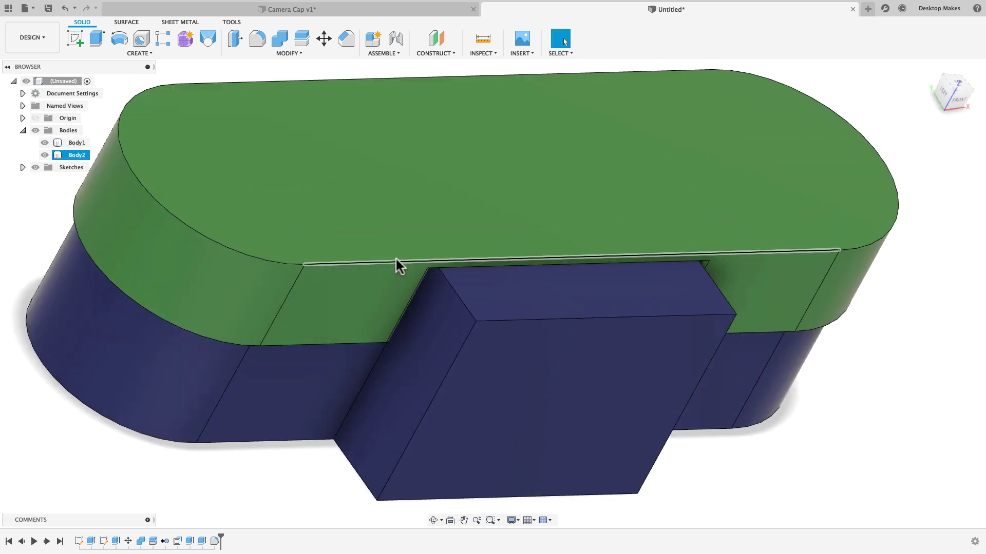
{"action": "middle_click_drag", "start_coordinate": [484, 330], "coordinate": [205, 365], "text": "shift"}
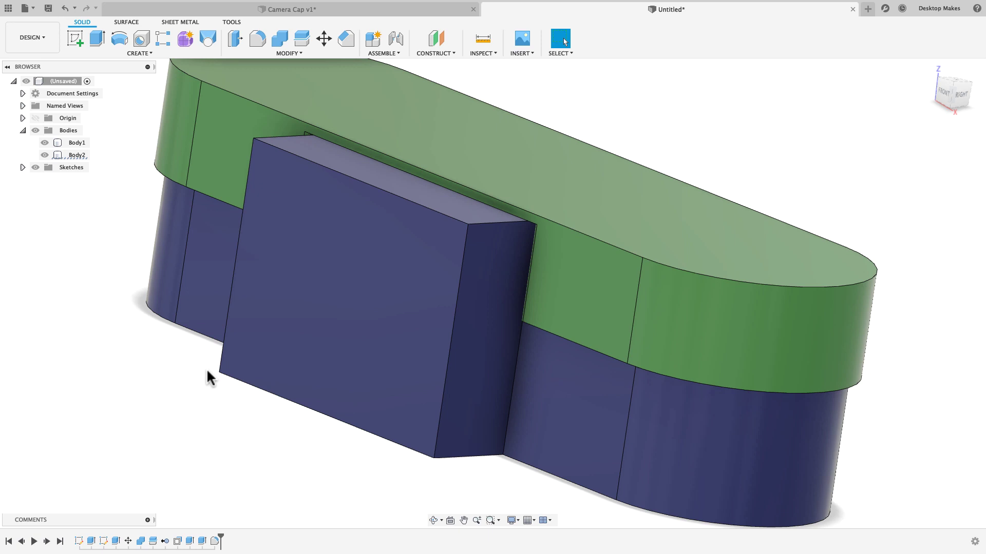
{"action": "scroll", "coordinate": [191, 389], "scroll_direction": "down", "scroll_amount": 3}
{"action": "middle_click_drag", "start_coordinate": [192, 392], "coordinate": [249, 403], "text": "shift"}
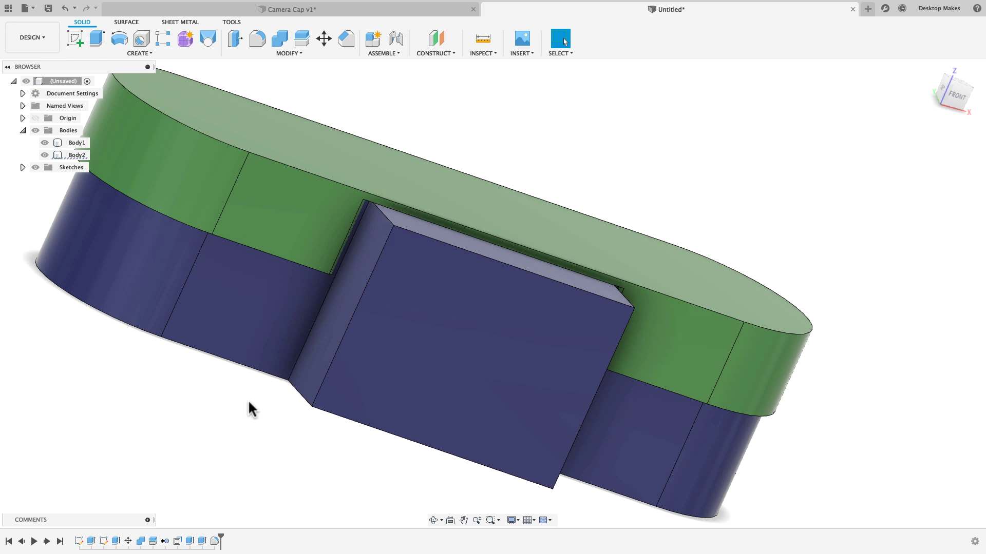
{"action": "scroll", "coordinate": [249, 403], "scroll_direction": "down", "scroll_amount": 2}
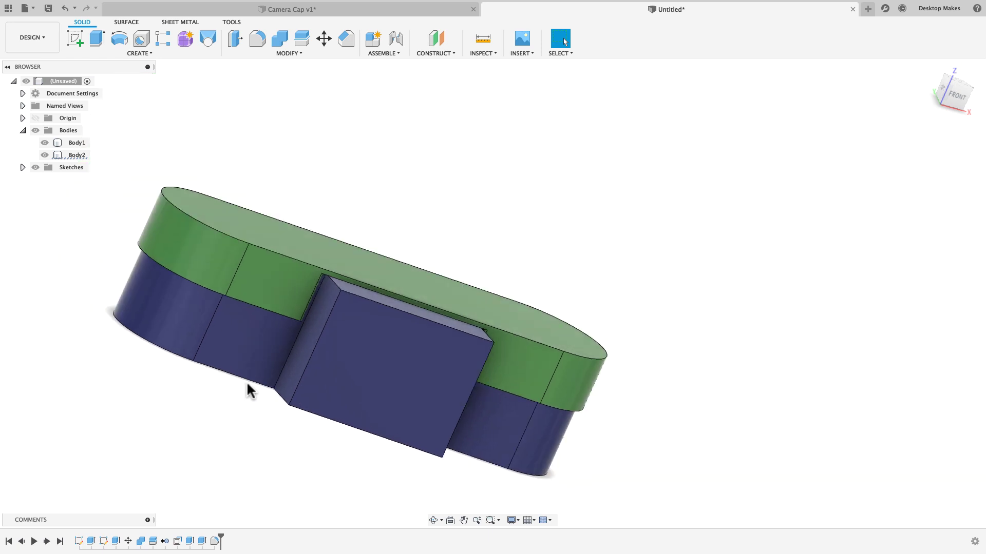
{"action": "mouse_move", "coordinate": [218, 409]}
{"action": "middle_mouse_down", "text": "shift"}
{"action": "mouse_move", "coordinate": [204, 398]}
{"action": "mouse_move", "coordinate": [228, 417]}
{"action": "middle_mouse_up", "text": "shift"}
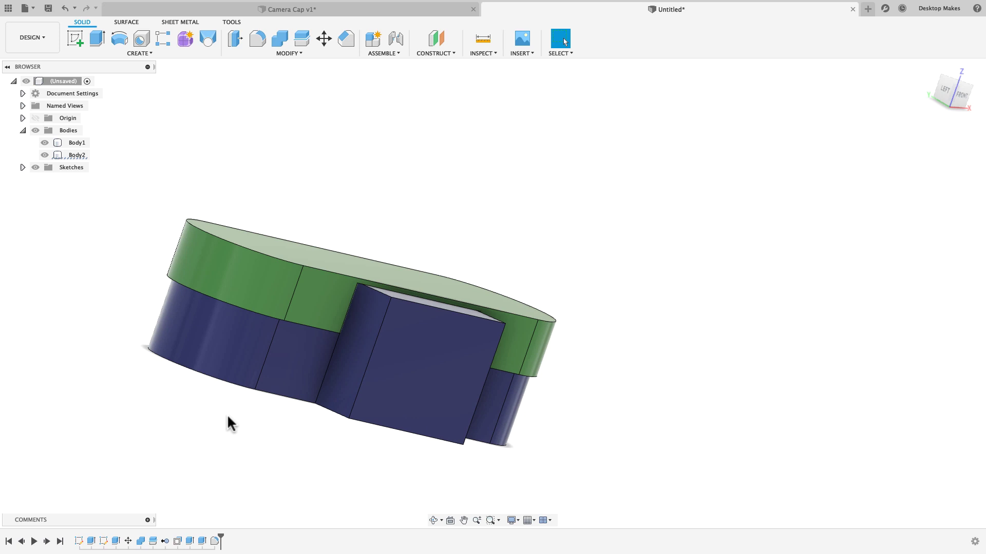
{"action": "middle_click_drag", "start_coordinate": [627, 354], "coordinate": [437, 241]}
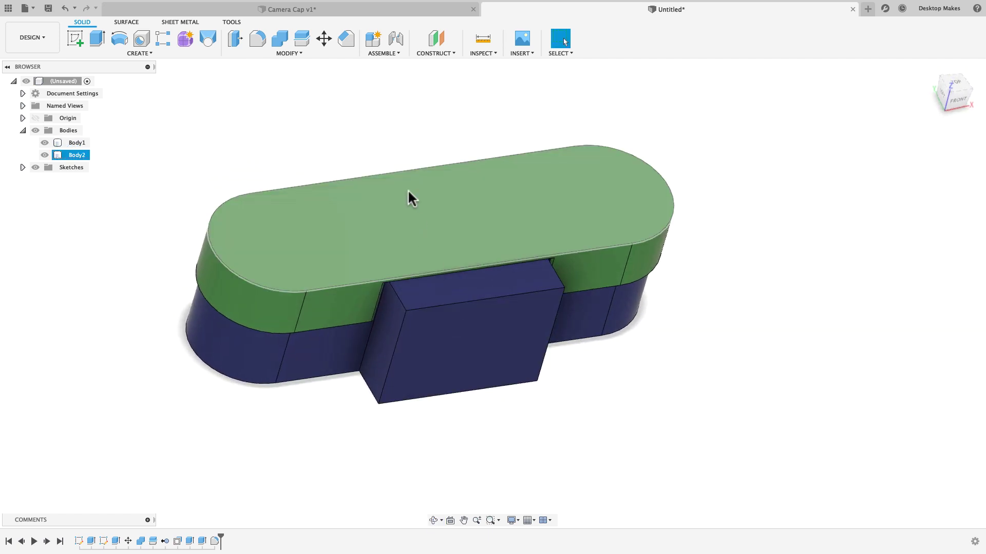
{"action": "left_click", "coordinate": [301, 54]}
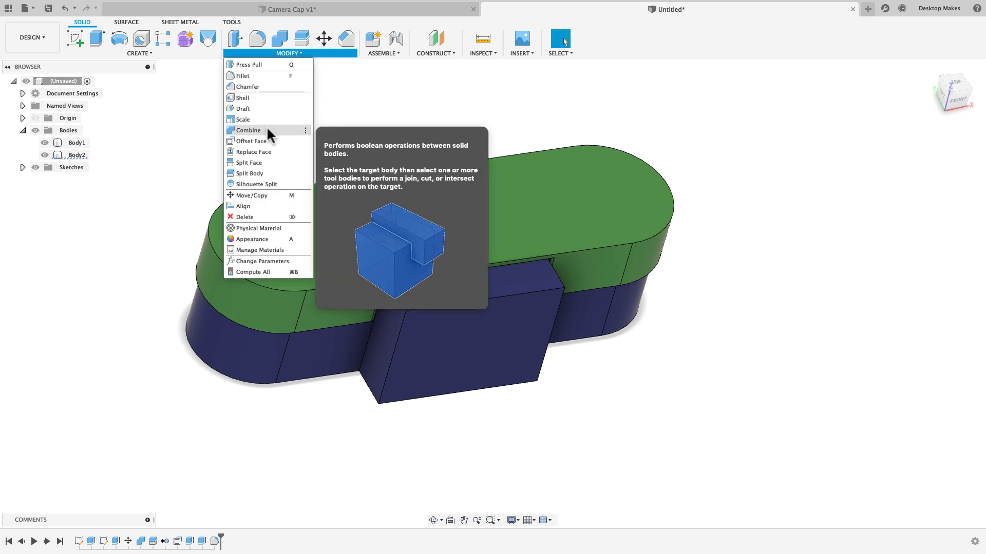
{"action": "left_click", "coordinate": [869, 409]}
{"action": "middle_click_drag", "start_coordinate": [869, 410], "coordinate": [889, 404], "text": "shift"}
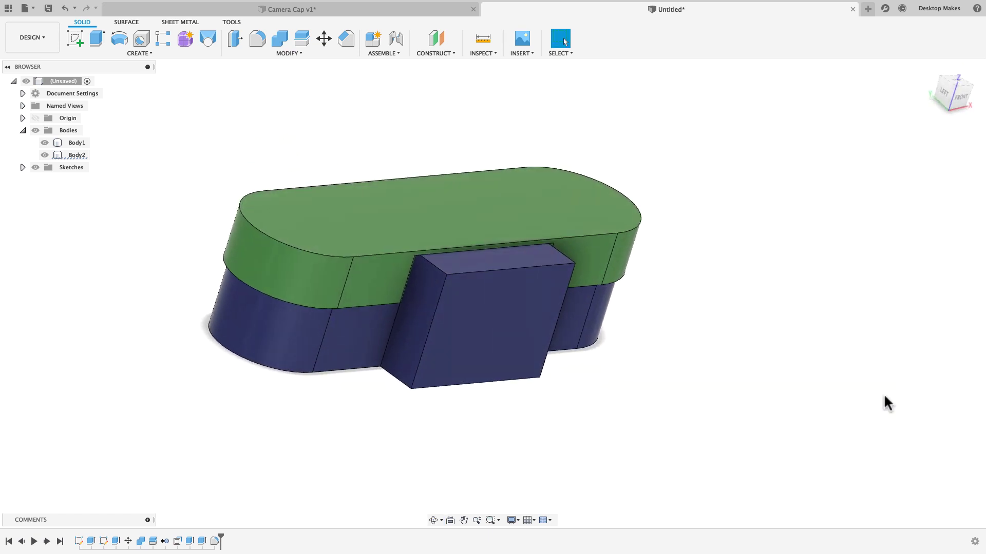